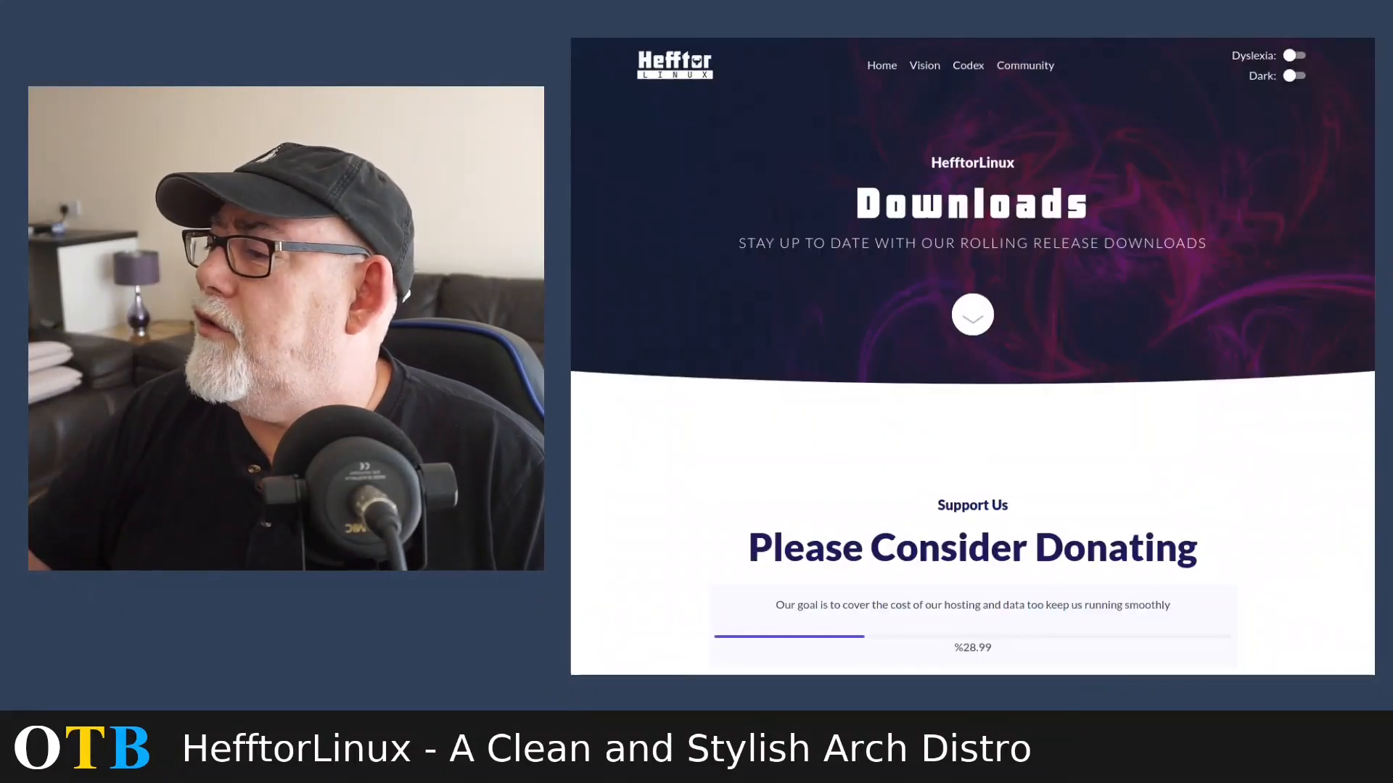
- Look through the HefftorLinux editions offered on the Downloads page, including Bspwm, Gnome, Kodi and Plasma
{"action": "scroll", "coordinate": [1090, 269], "scroll_direction": "down", "scroll_amount": 10}
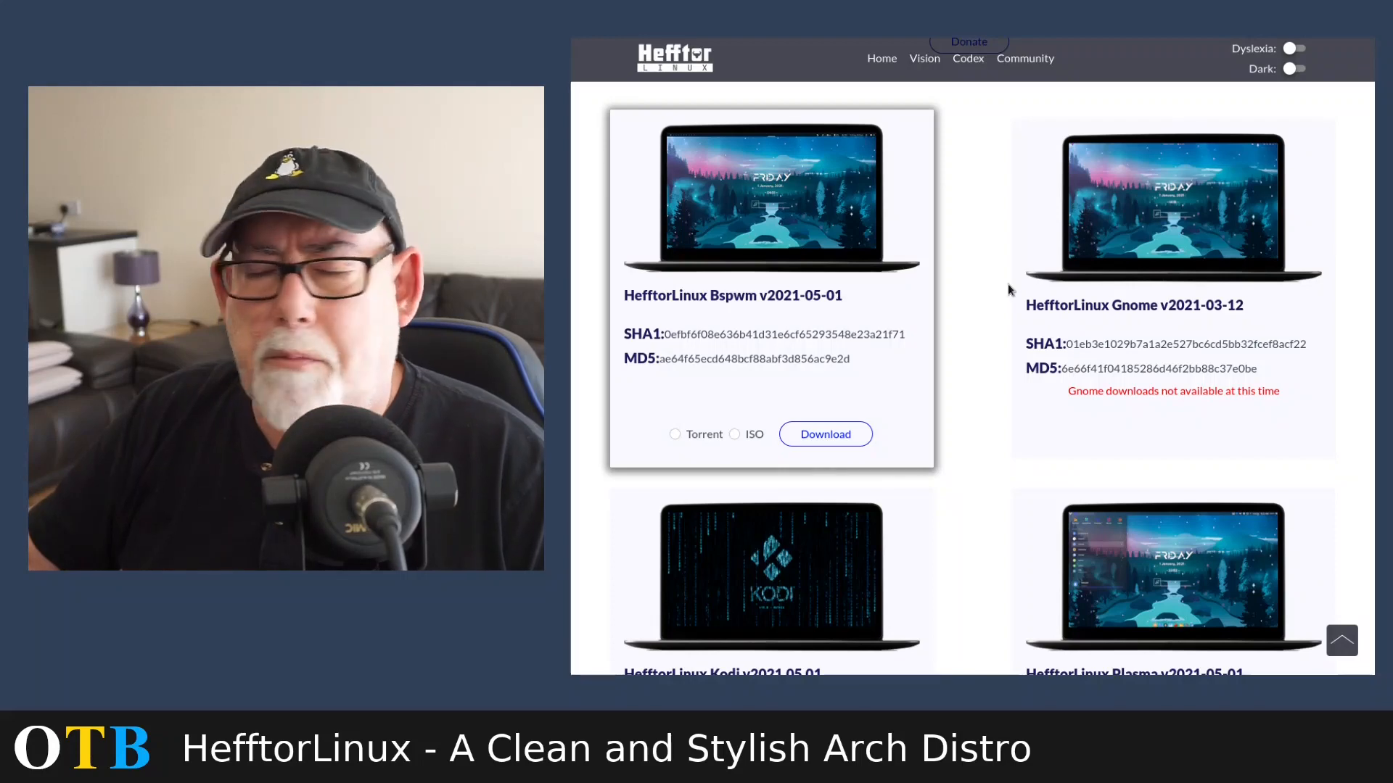
{"action": "scroll", "coordinate": [998, 250], "scroll_direction": "down", "scroll_amount": 3}
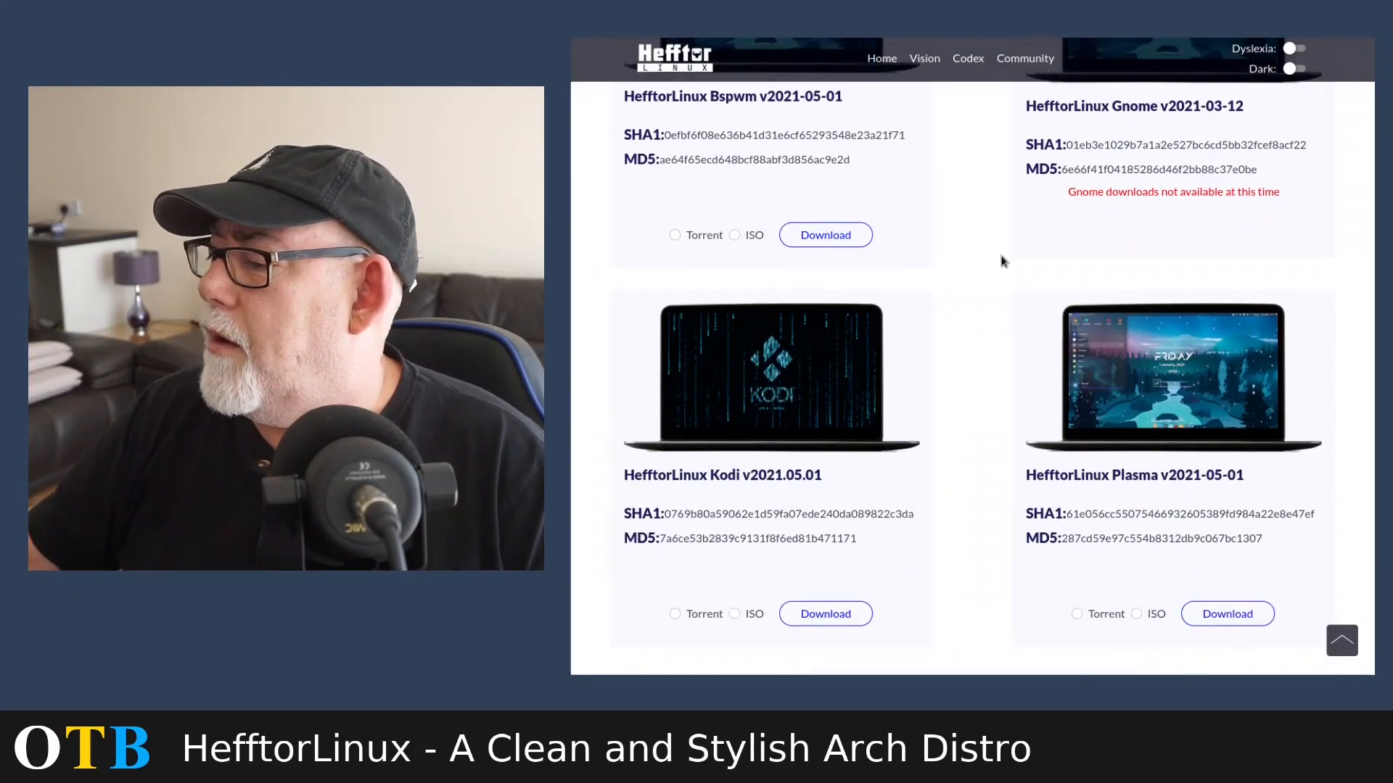
{"action": "scroll", "coordinate": [1003, 261], "scroll_direction": "up", "scroll_amount": 5}
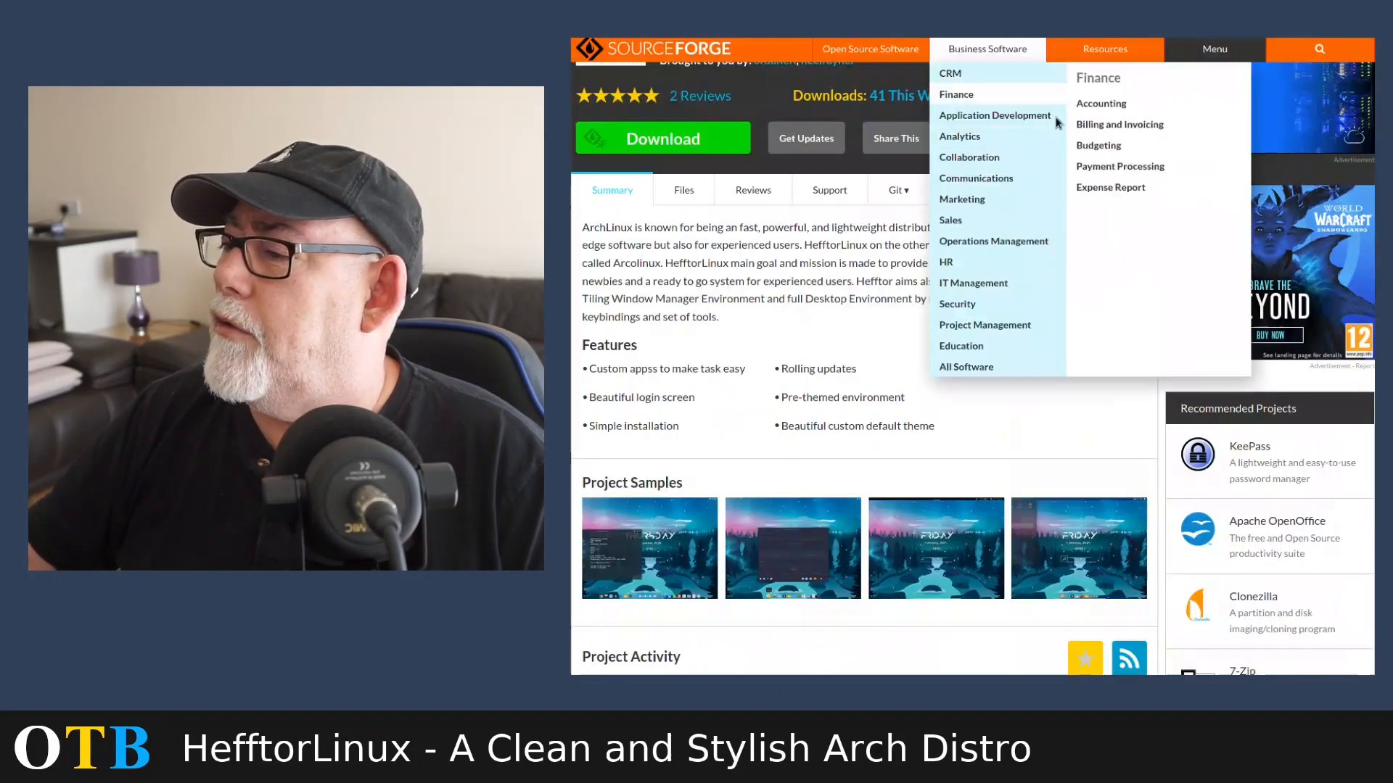
- View the ISO images in the v2021-05-01 folder of HefftorLinux's SourceForge project files
{"action": "left_click", "coordinate": [689, 194]}
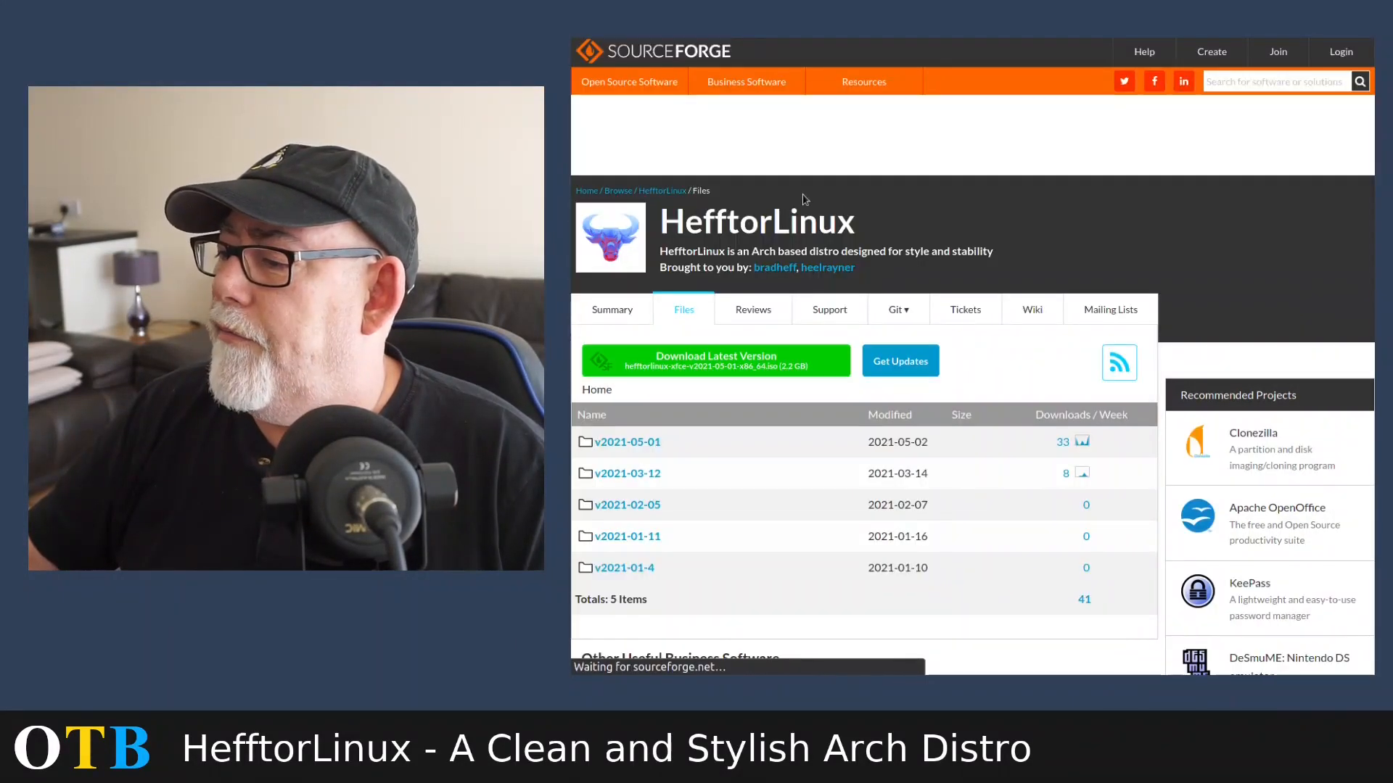
{"action": "scroll", "coordinate": [803, 199], "scroll_direction": "down", "scroll_amount": 3}
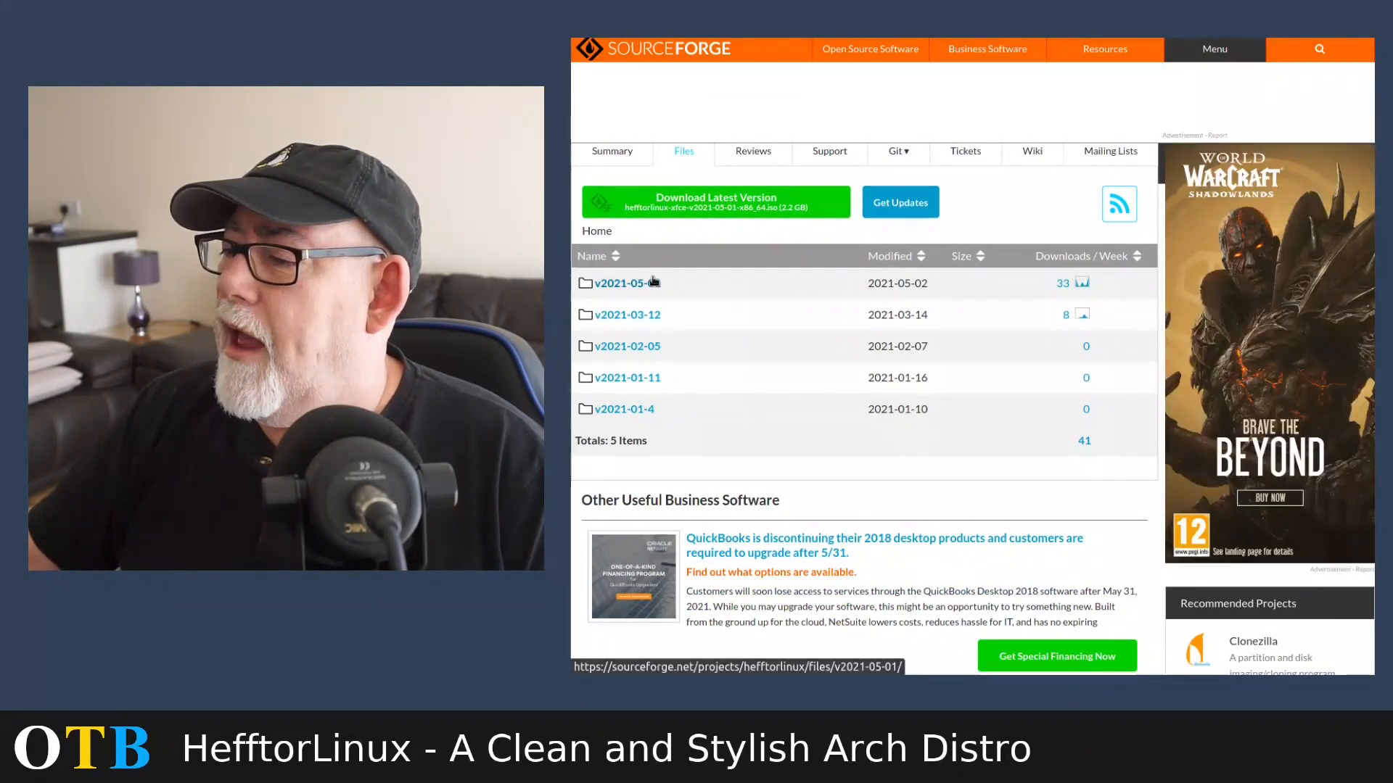
{"action": "left_click", "coordinate": [651, 283]}
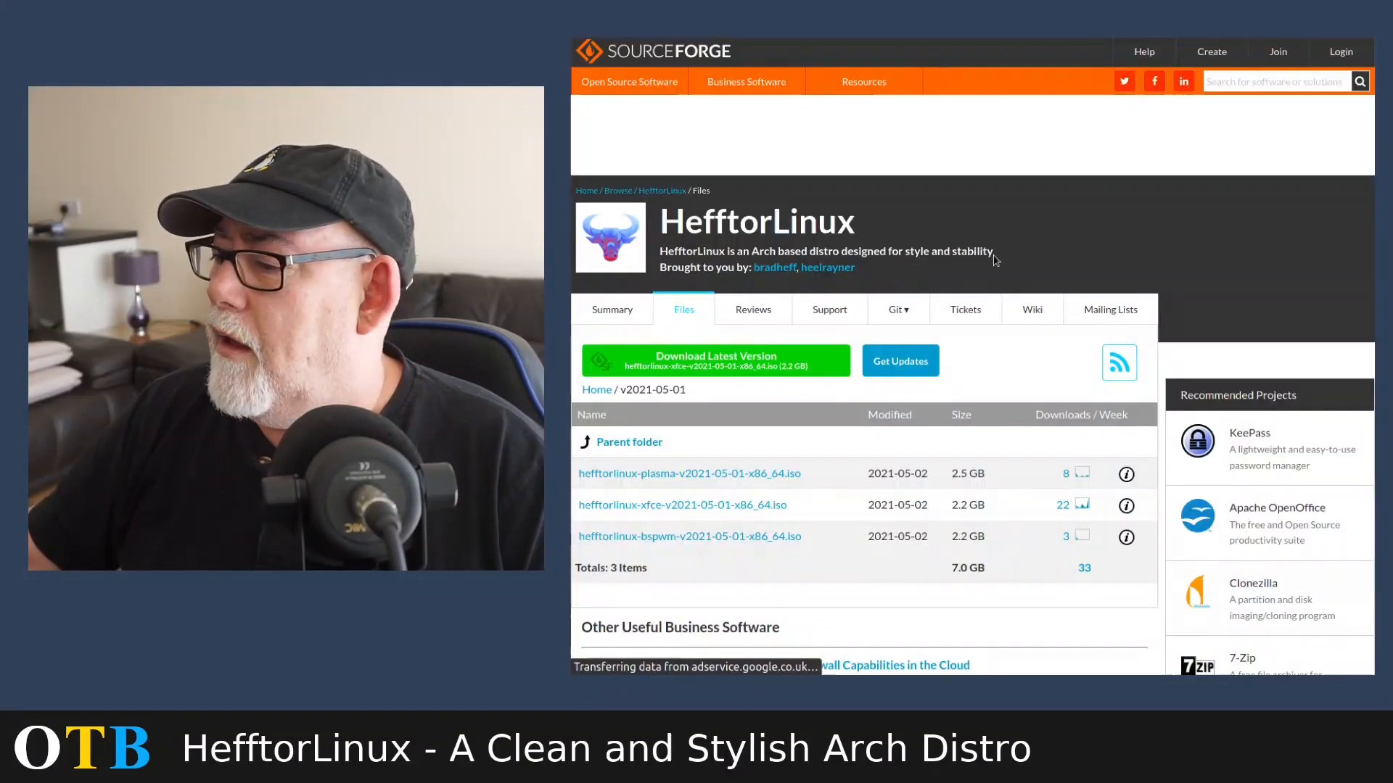
{"action": "scroll", "coordinate": [990, 256], "scroll_direction": "down", "scroll_amount": 2}
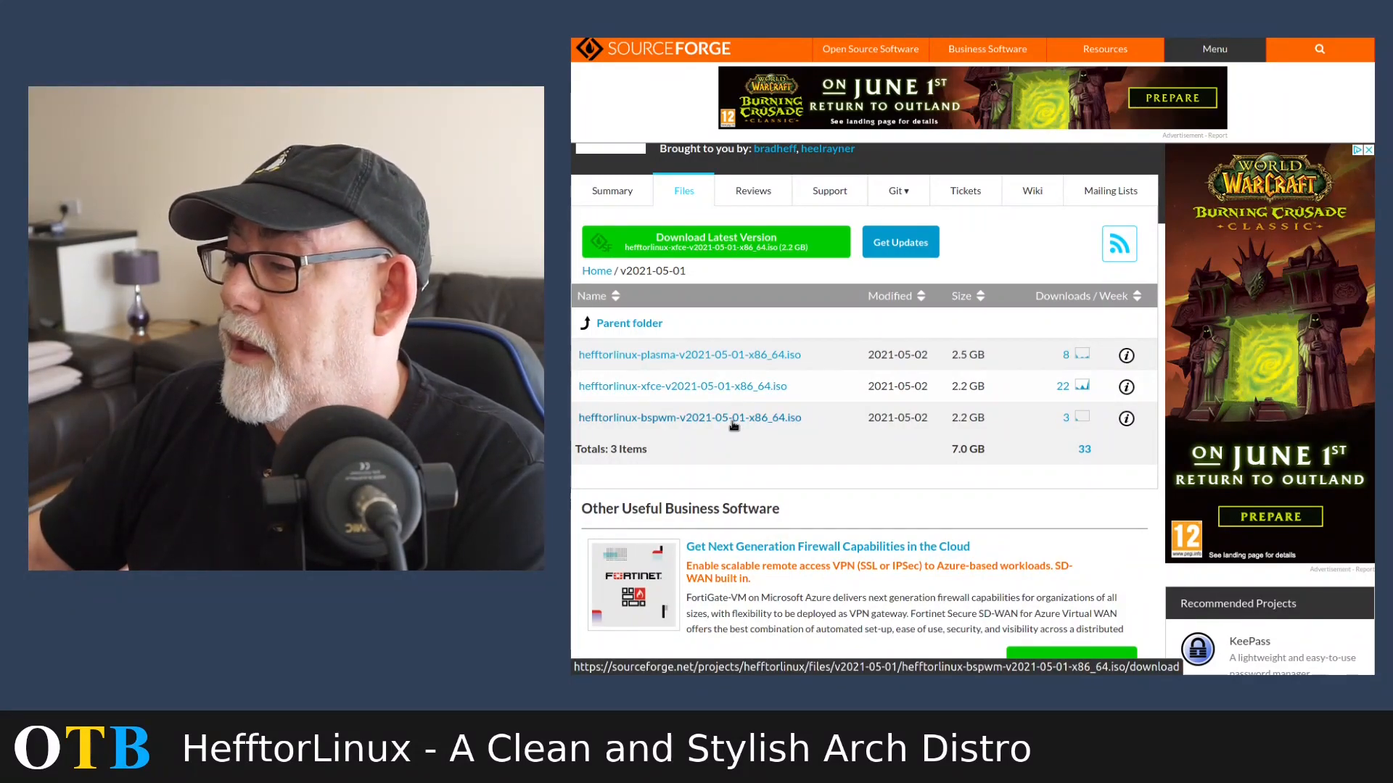
- Check the ISO images in the v2021-03-12 release folder, then return to its parent folder
{"action": "left_click", "coordinate": [650, 324]}
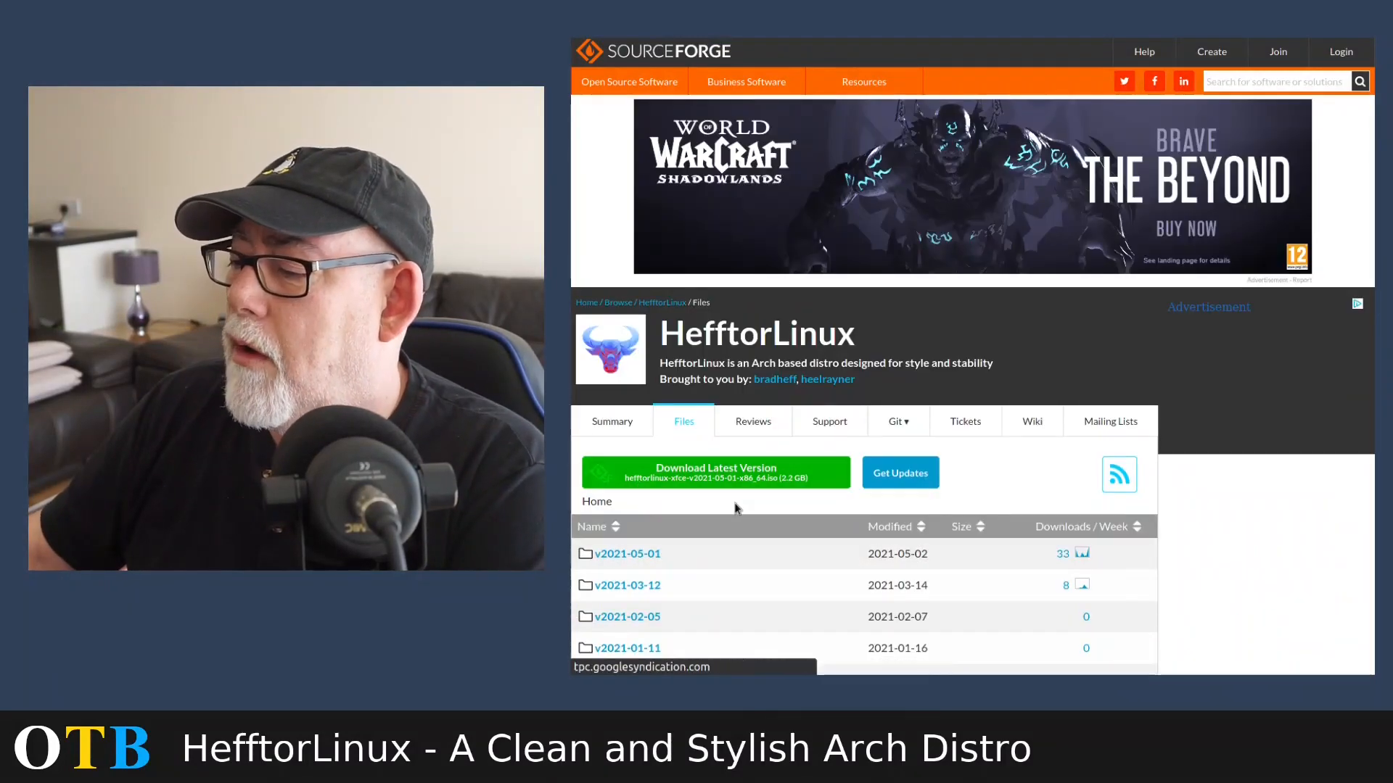
{"action": "scroll", "coordinate": [734, 508], "scroll_direction": "down", "scroll_amount": 2}
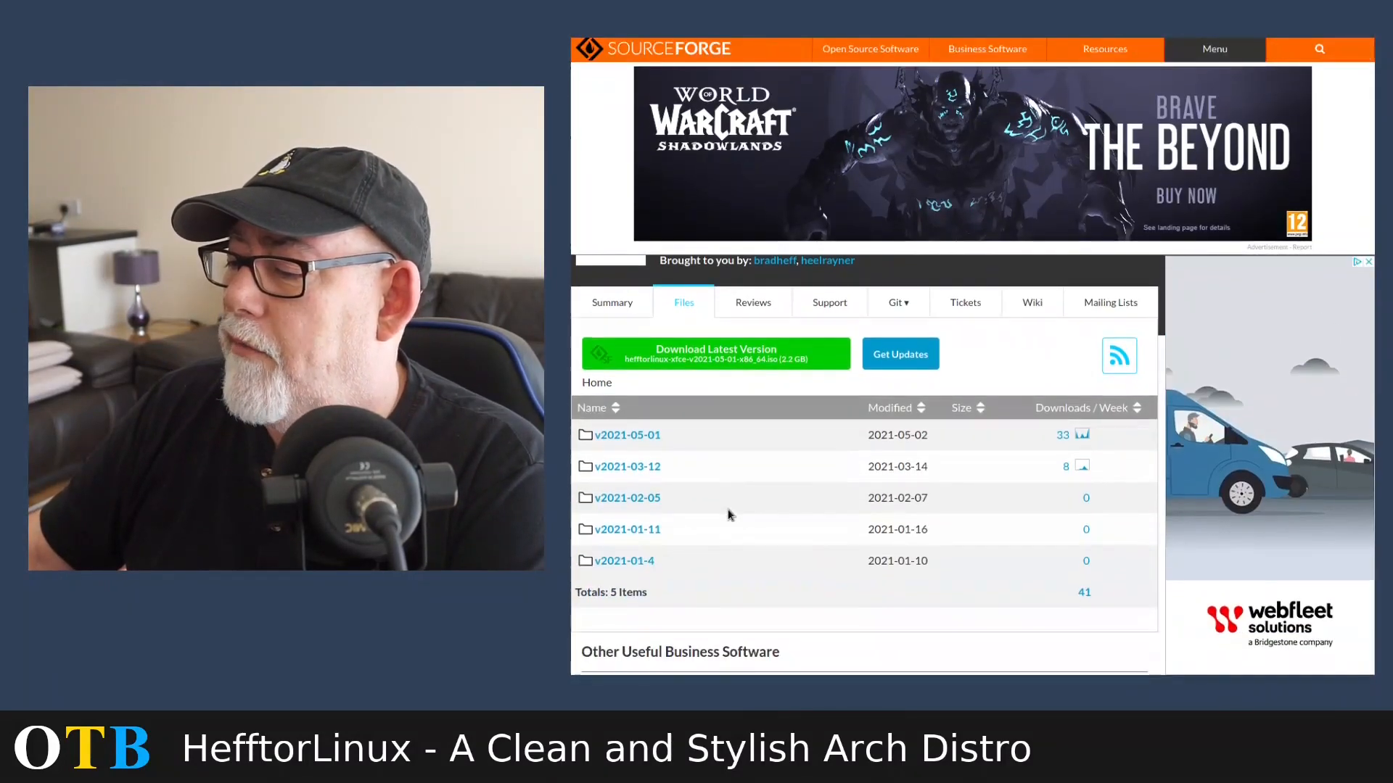
{"action": "left_click", "coordinate": [639, 473]}
{"action": "scroll", "coordinate": [805, 454], "scroll_direction": "down", "scroll_amount": 2}
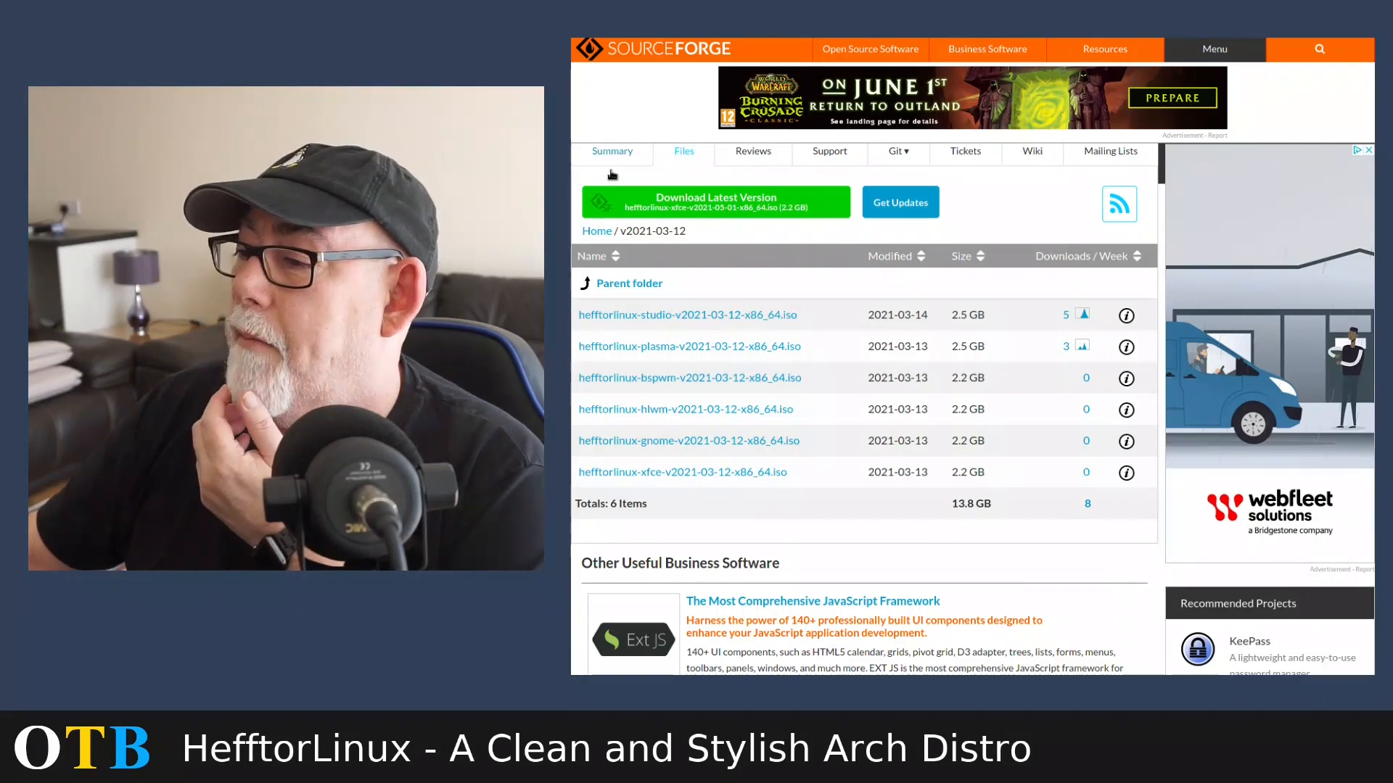
{"action": "left_click", "coordinate": [602, 283]}
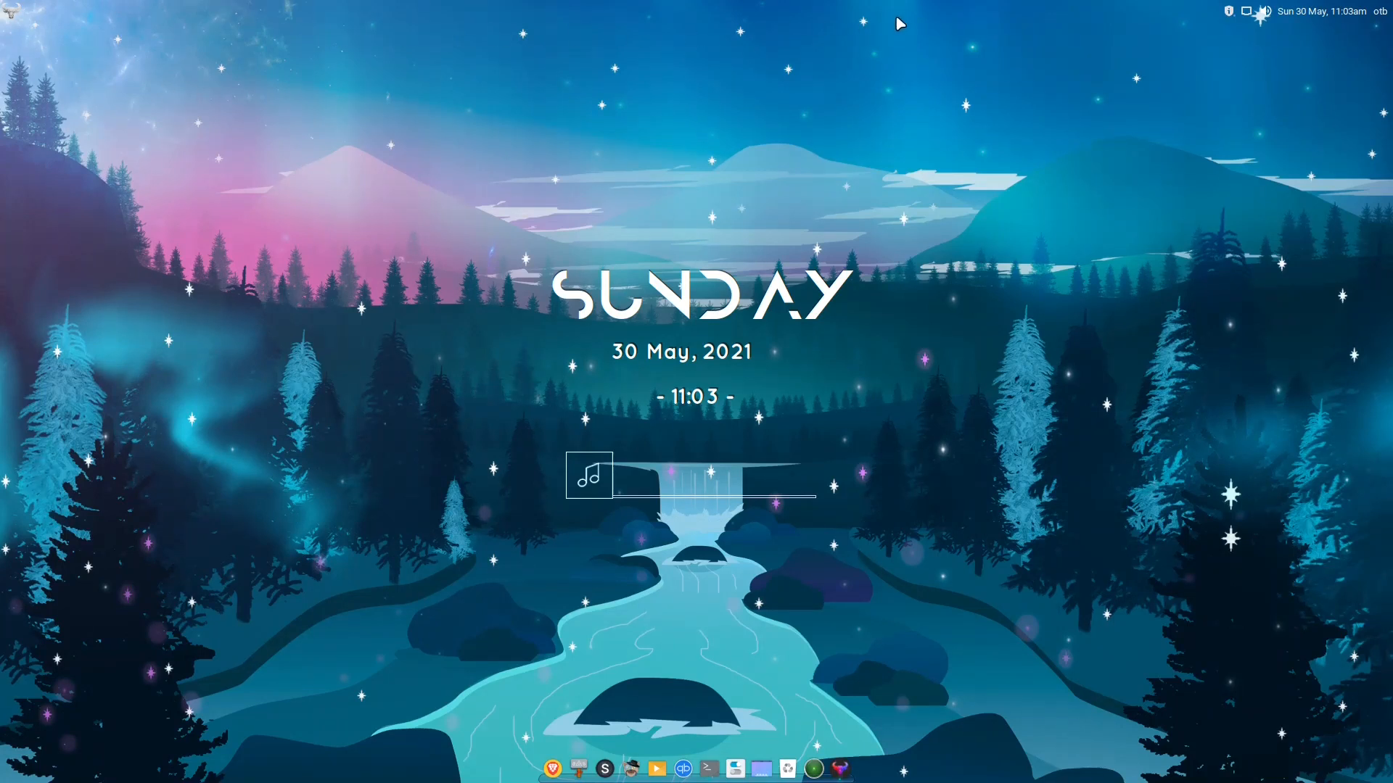
- Inspect the desktop's Whisker Menu and its properties, closing both without changing any settings
{"action": "left_click", "coordinate": [14, 14]}
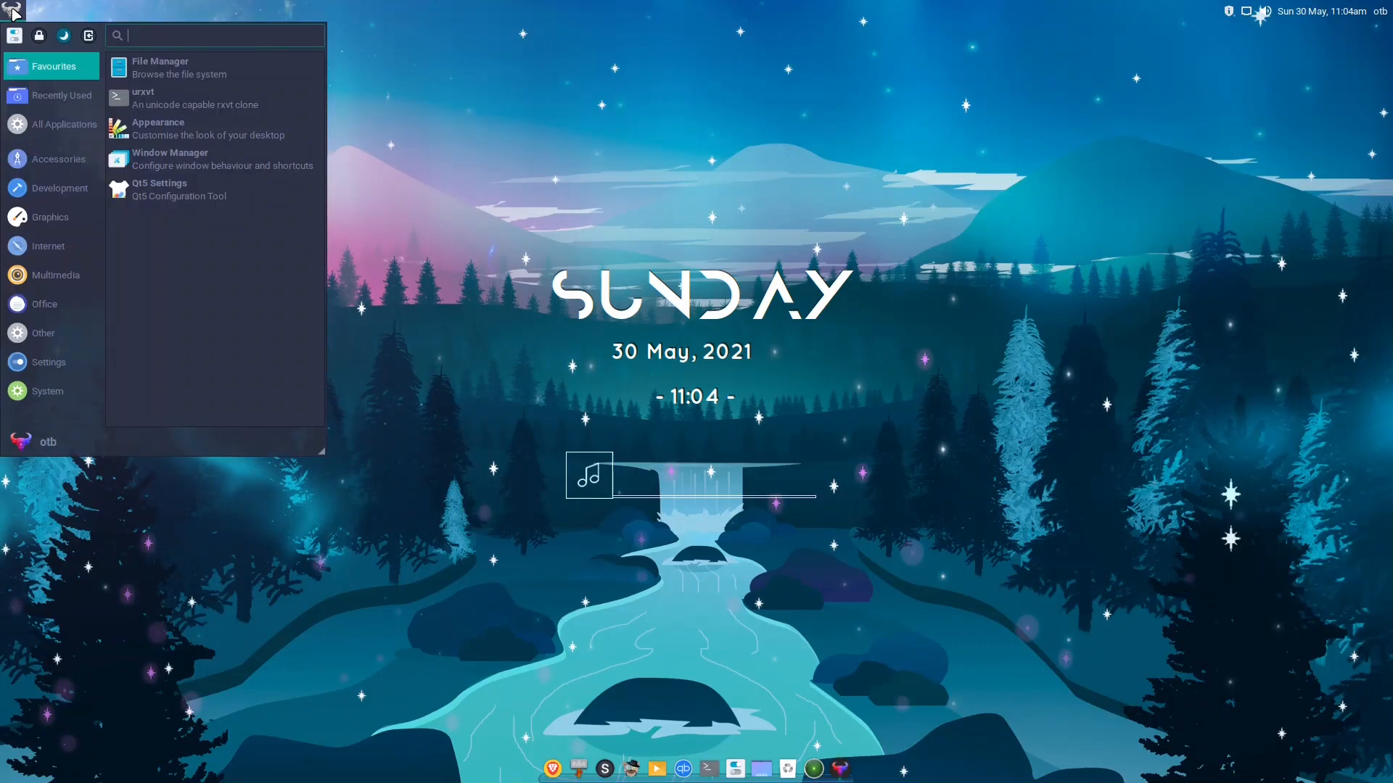
{"action": "left_click", "coordinate": [14, 13]}
{"action": "right_click", "coordinate": [15, 12]}
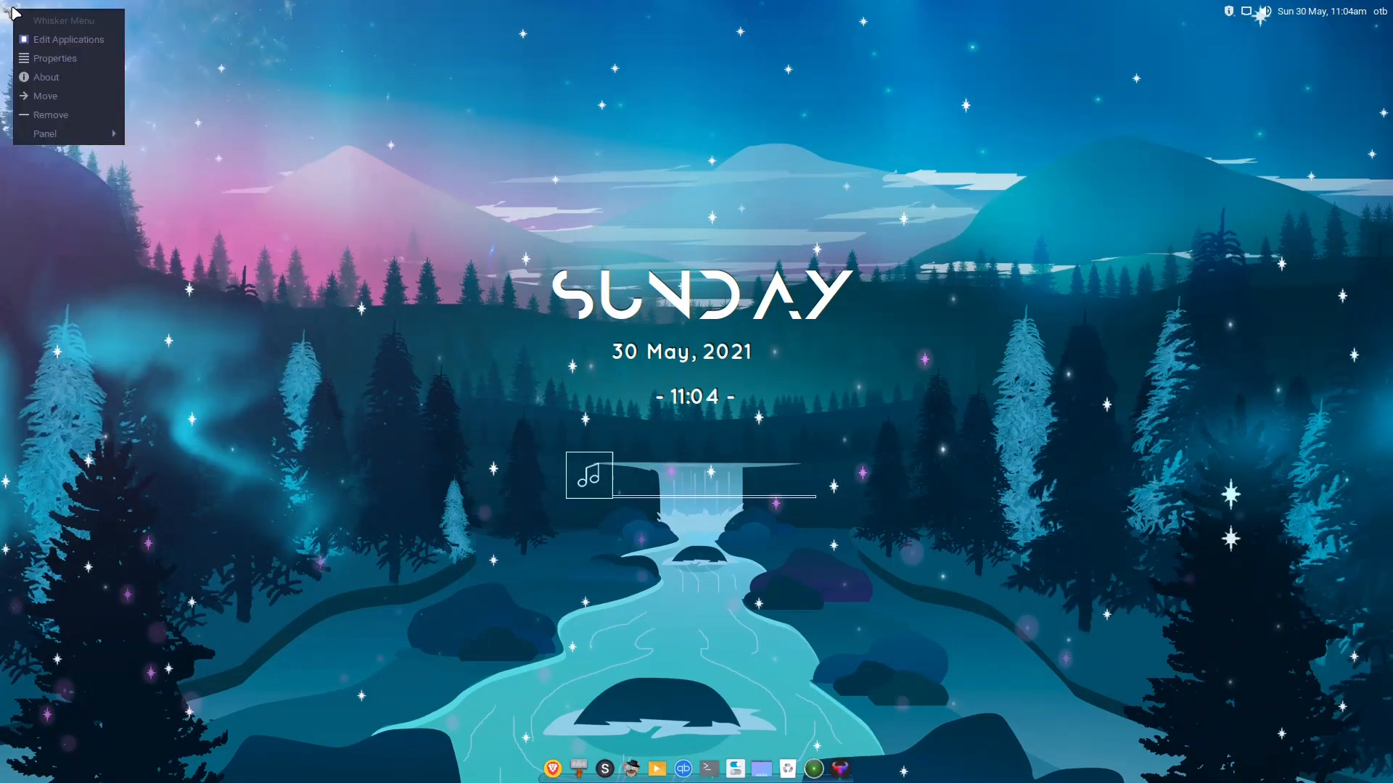
{"action": "left_click", "coordinate": [67, 59]}
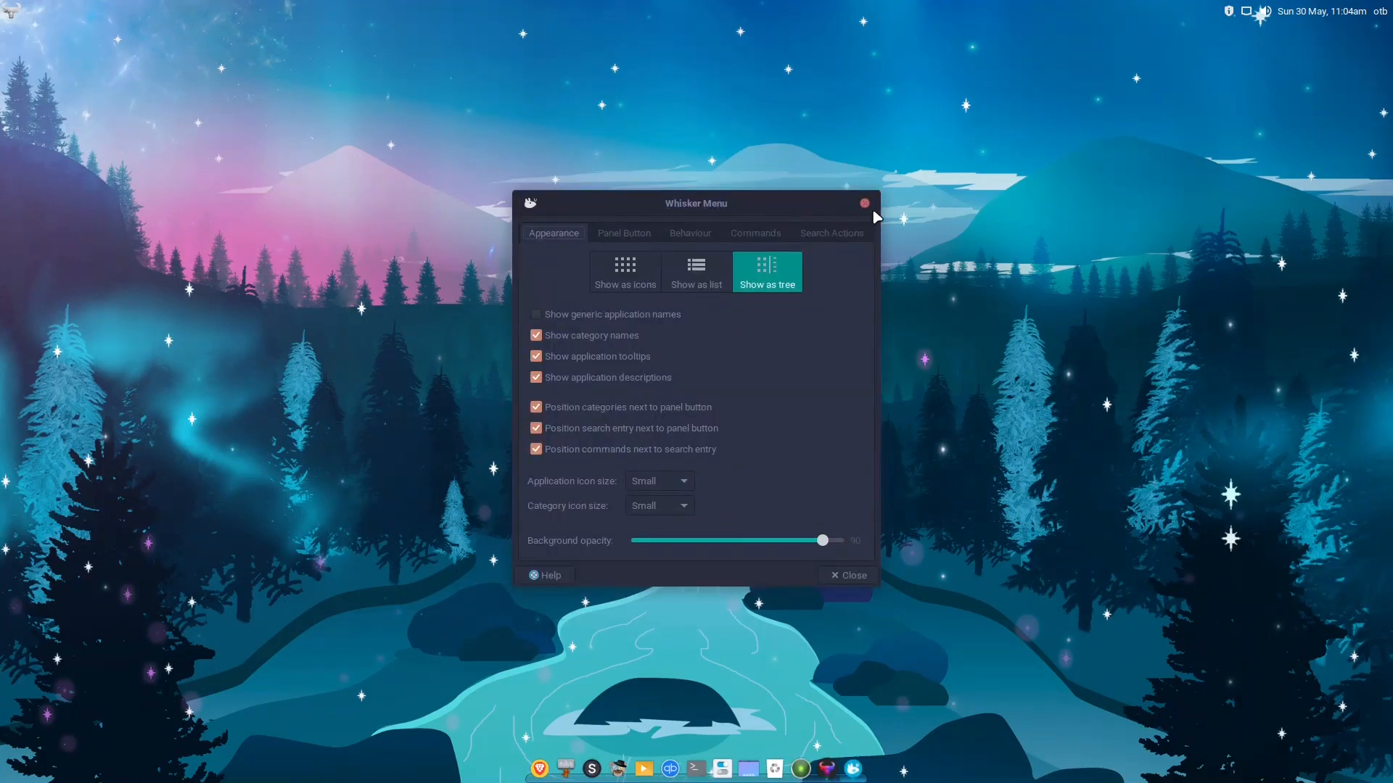
{"action": "left_click", "coordinate": [866, 204]}
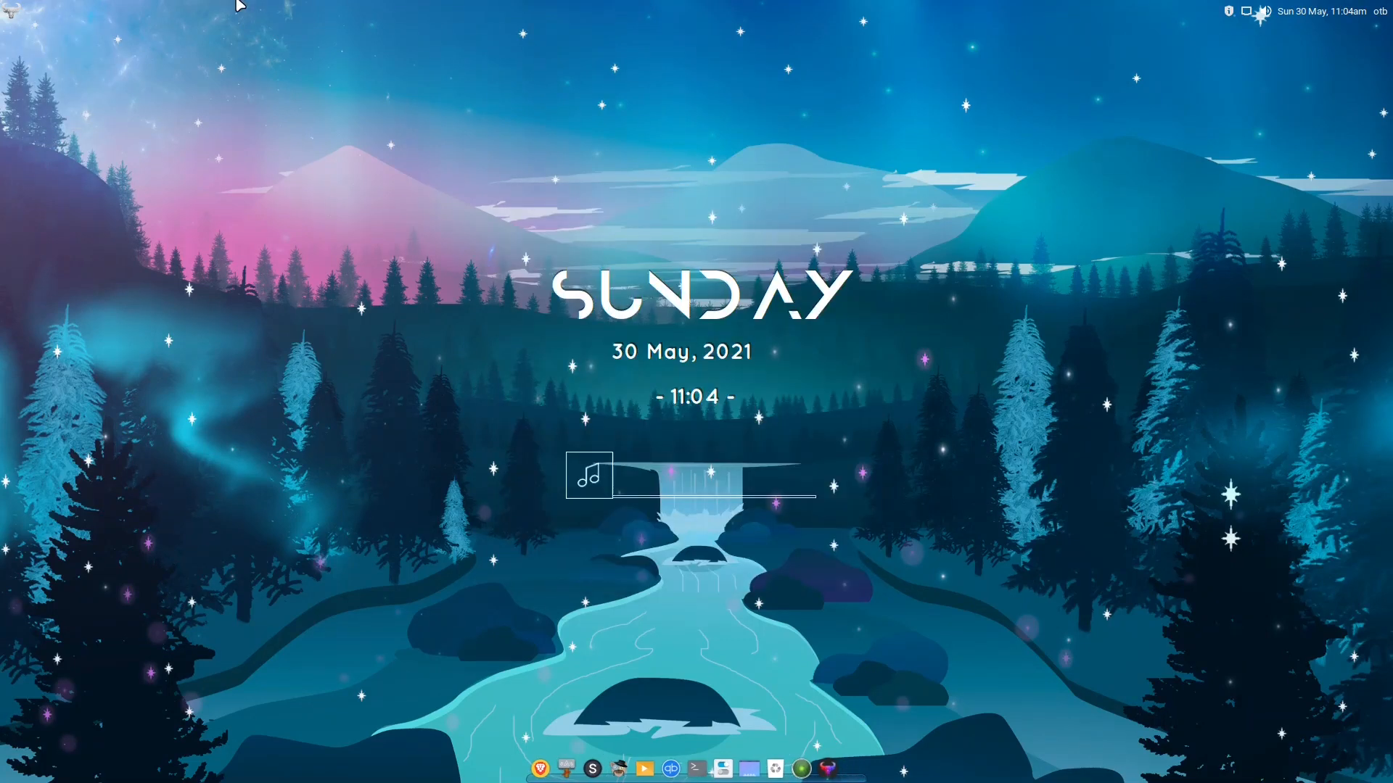
{"action": "left_click", "coordinate": [13, 12]}
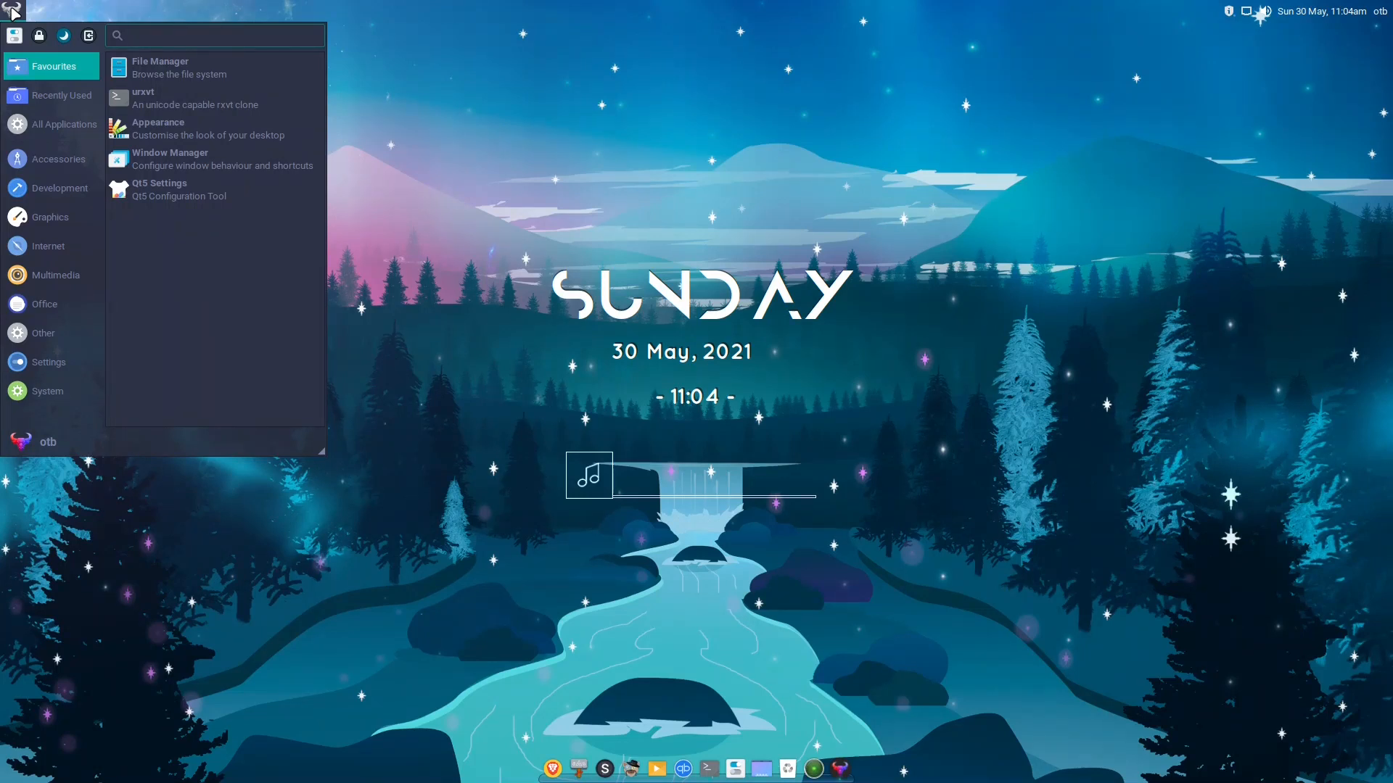
{"action": "left_click", "coordinate": [625, 196]}
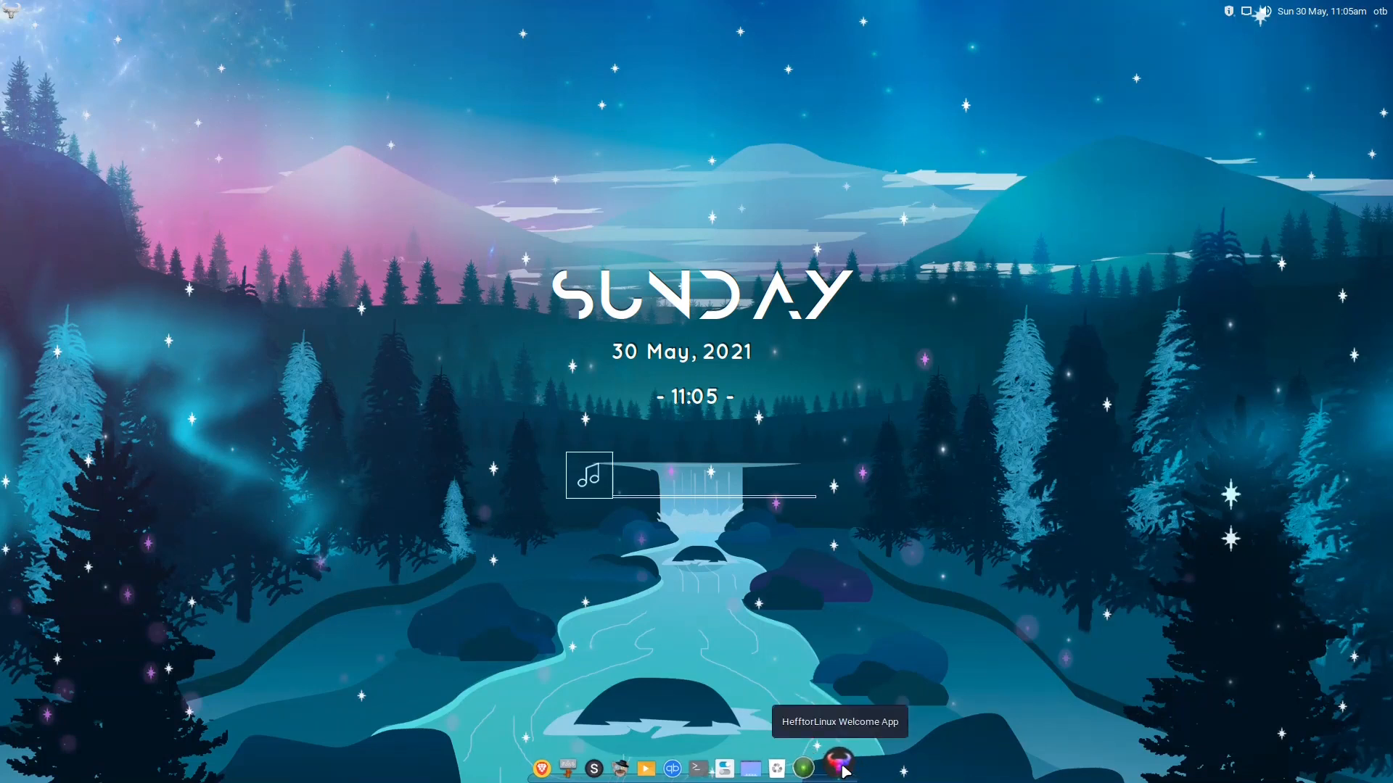
- Launch the HefftorLinux Welcome App, move its window aside and bring it back over the desktop's centre
{"action": "left_click", "coordinate": [840, 765]}
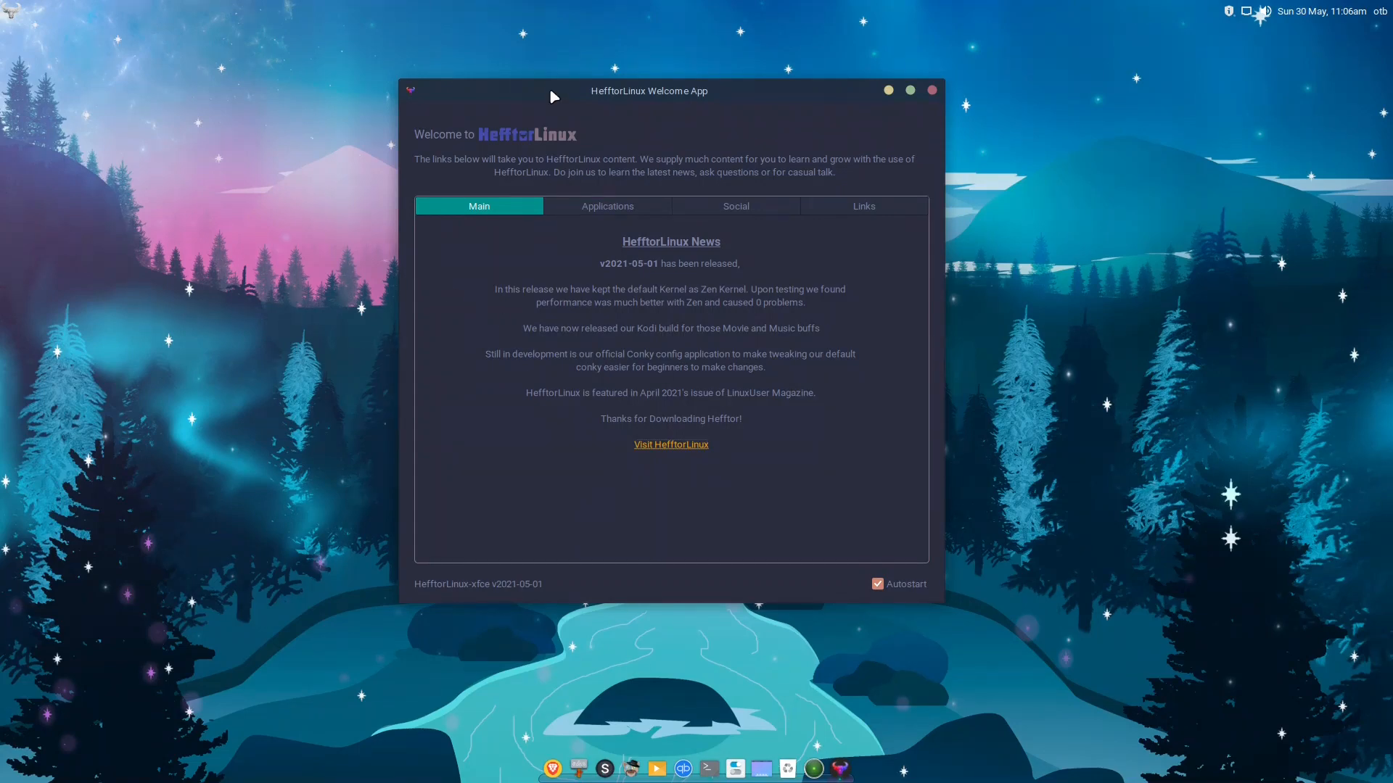
{"action": "left_click_drag", "start_coordinate": [549, 84], "coordinate": [1086, 75]}
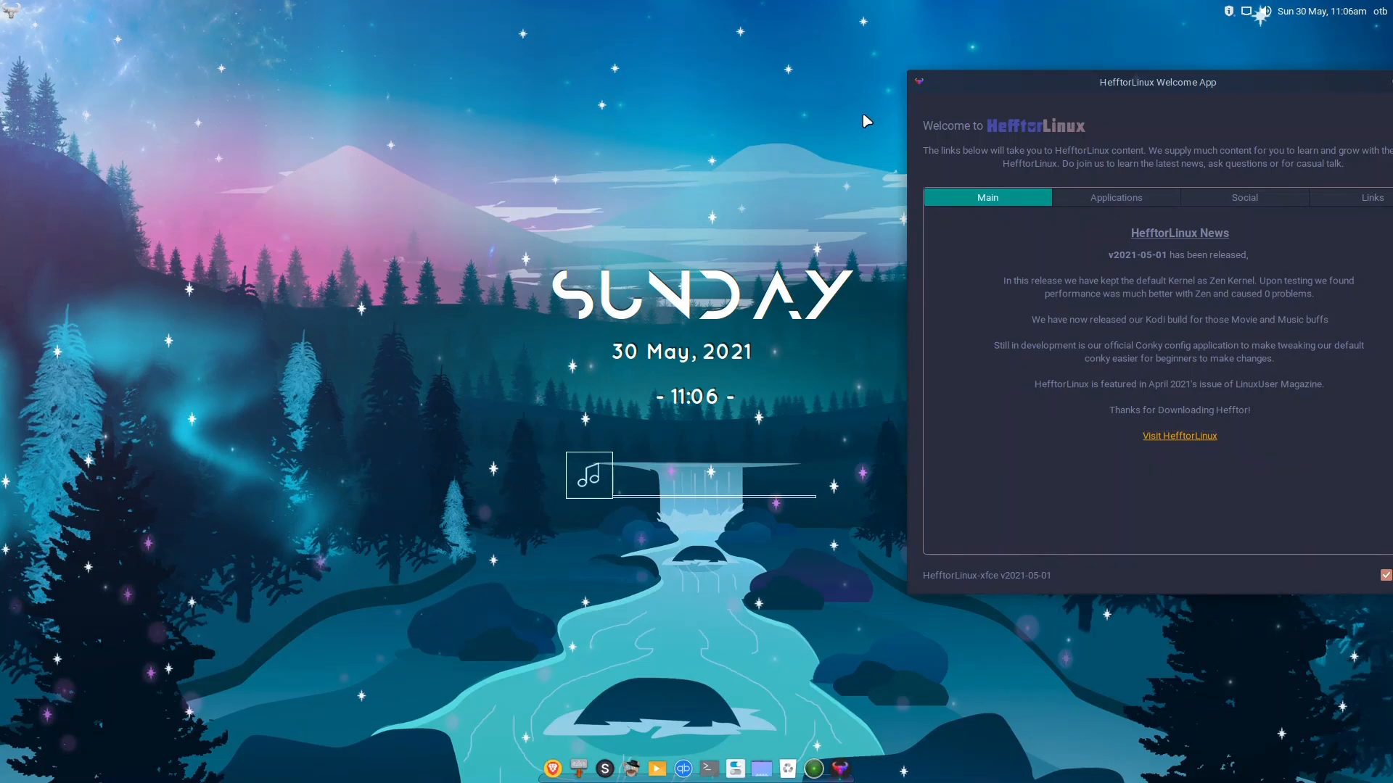
{"action": "left_click_drag", "start_coordinate": [1107, 104], "coordinate": [581, 94]}
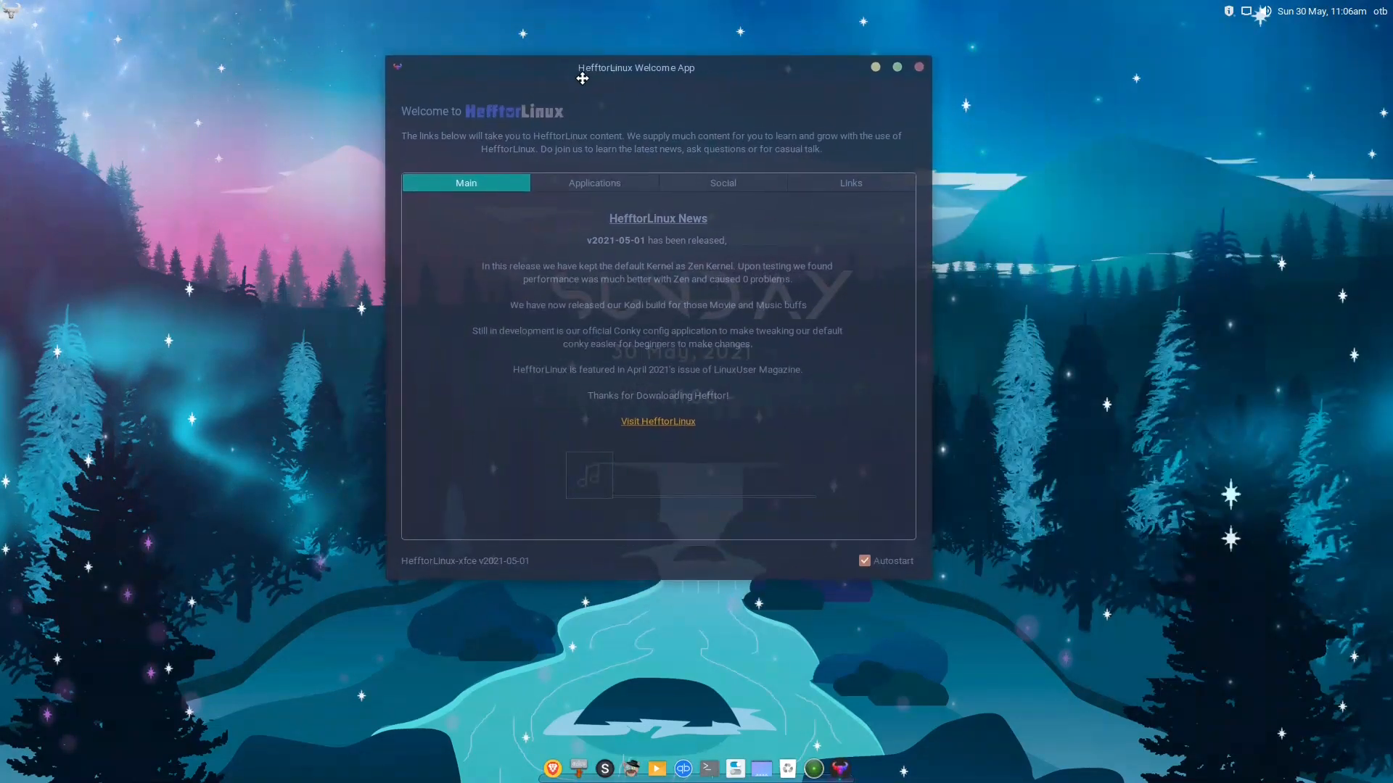
- Install FileZilla from the Welcome App's applications and authenticate with the account password
{"action": "left_click", "coordinate": [584, 187]}
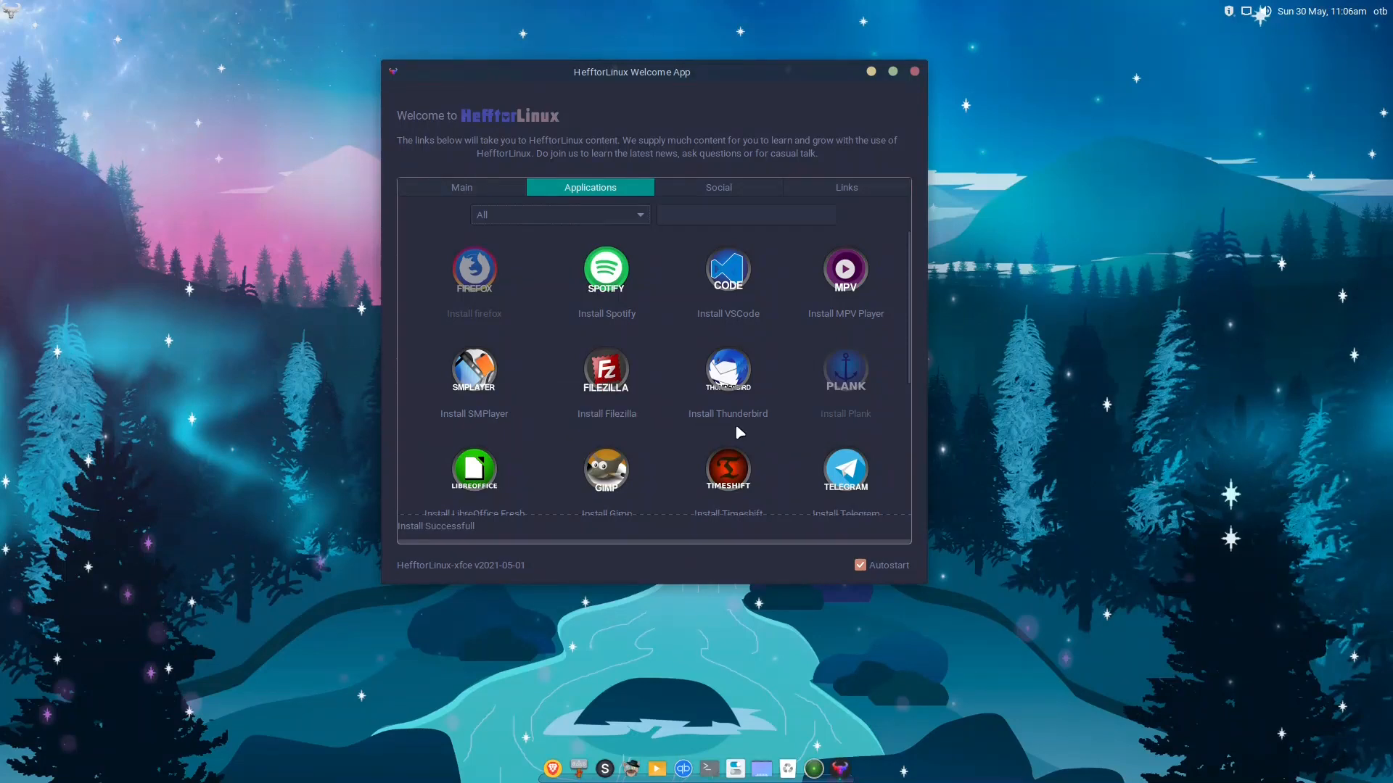
{"action": "left_click", "coordinate": [613, 383]}
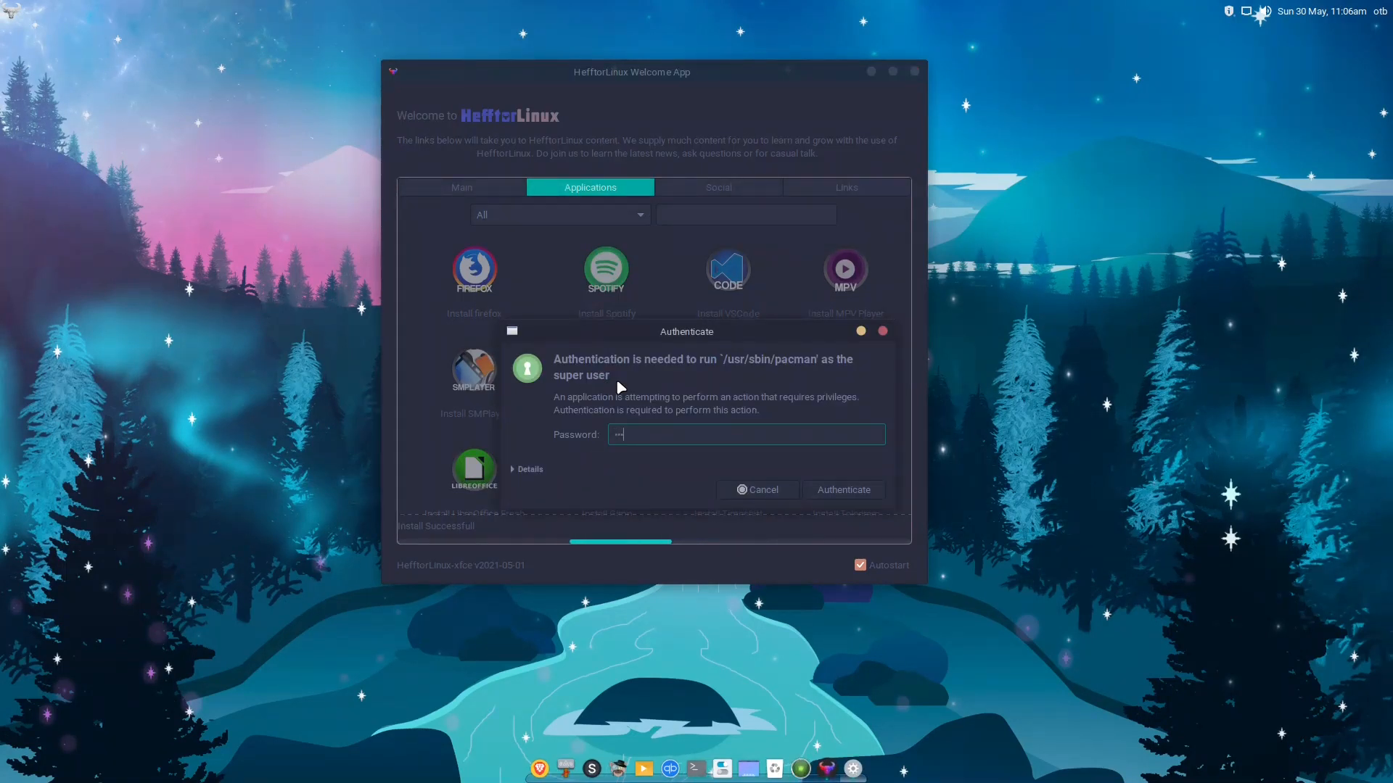
{"action": "key", "text": "Return"}
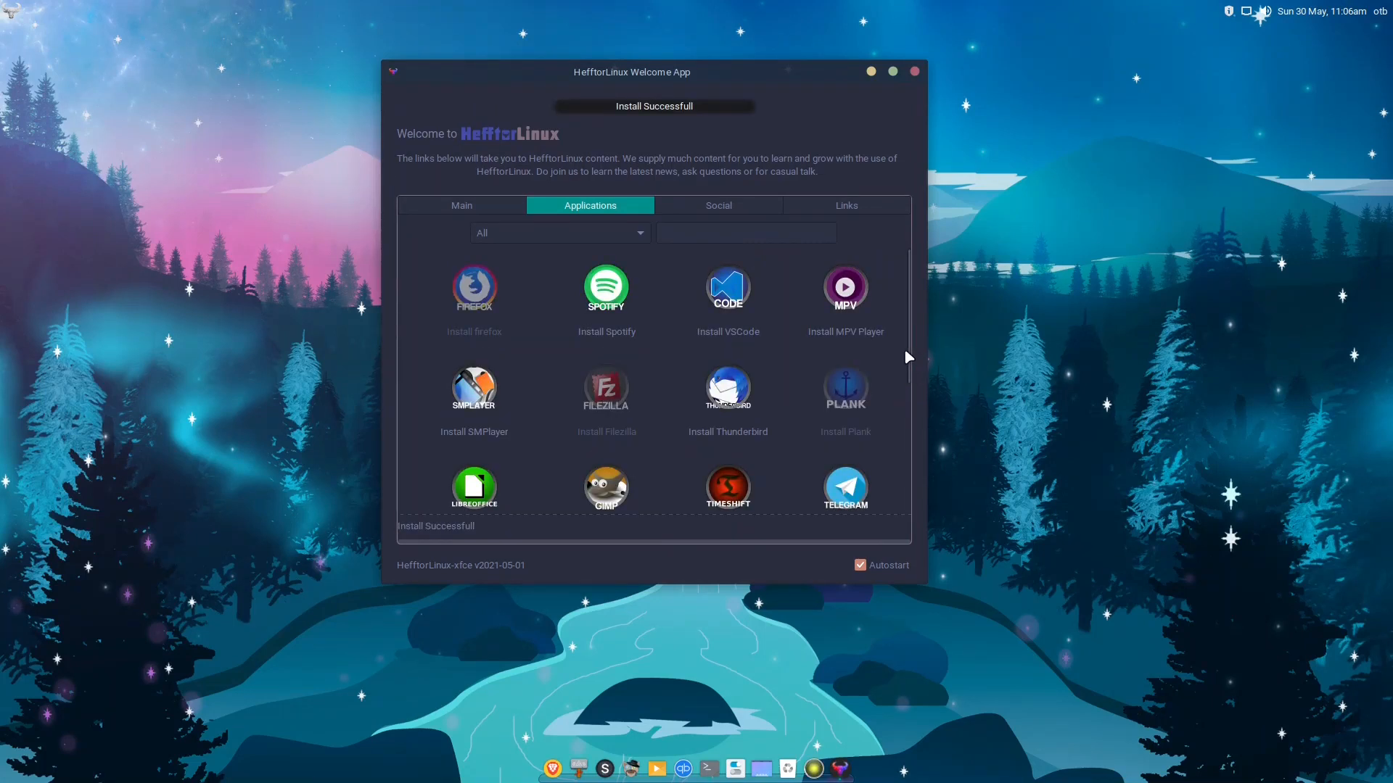
- Check the Internet category of the application menu for FileZilla, then return to the Welcome App
{"action": "left_click", "coordinate": [11, 10]}
{"action": "left_click", "coordinate": [48, 244]}
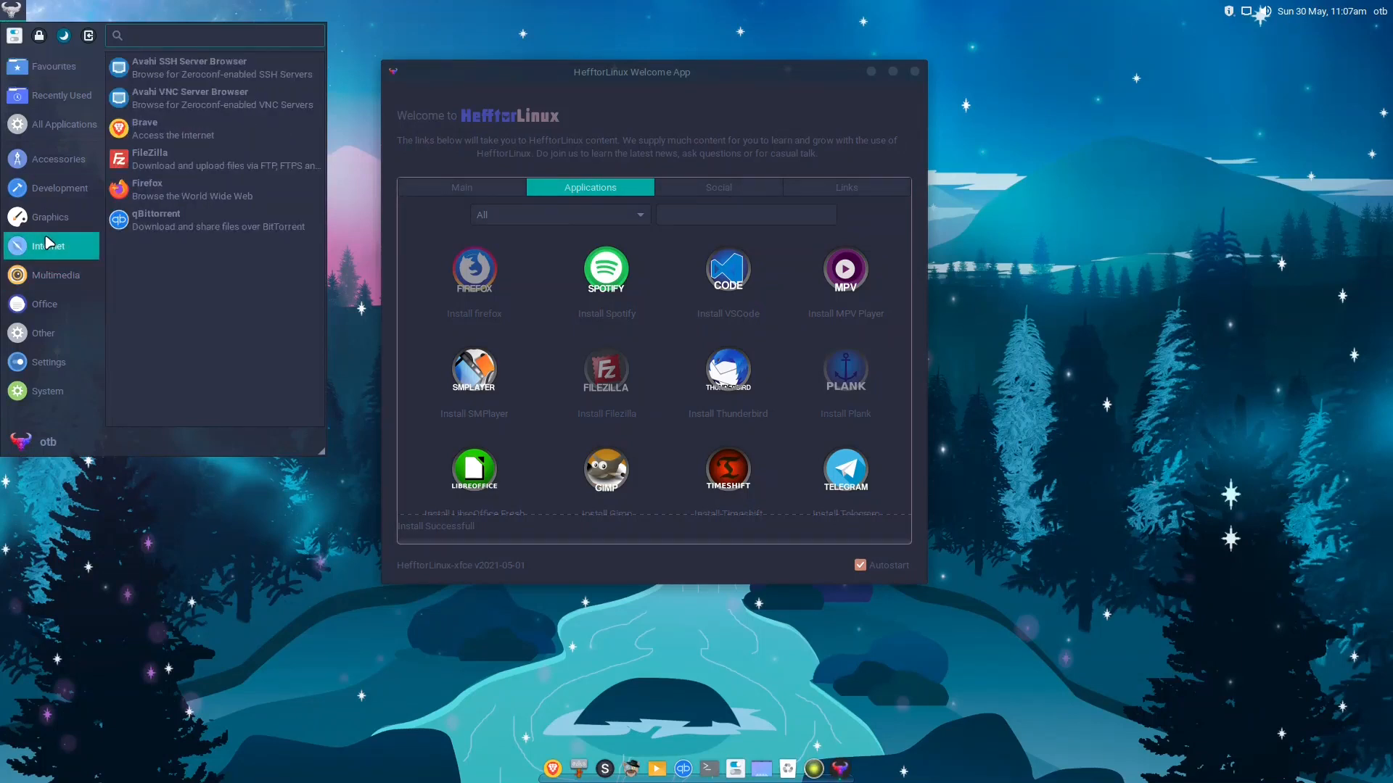
{"action": "left_click", "coordinate": [738, 83]}
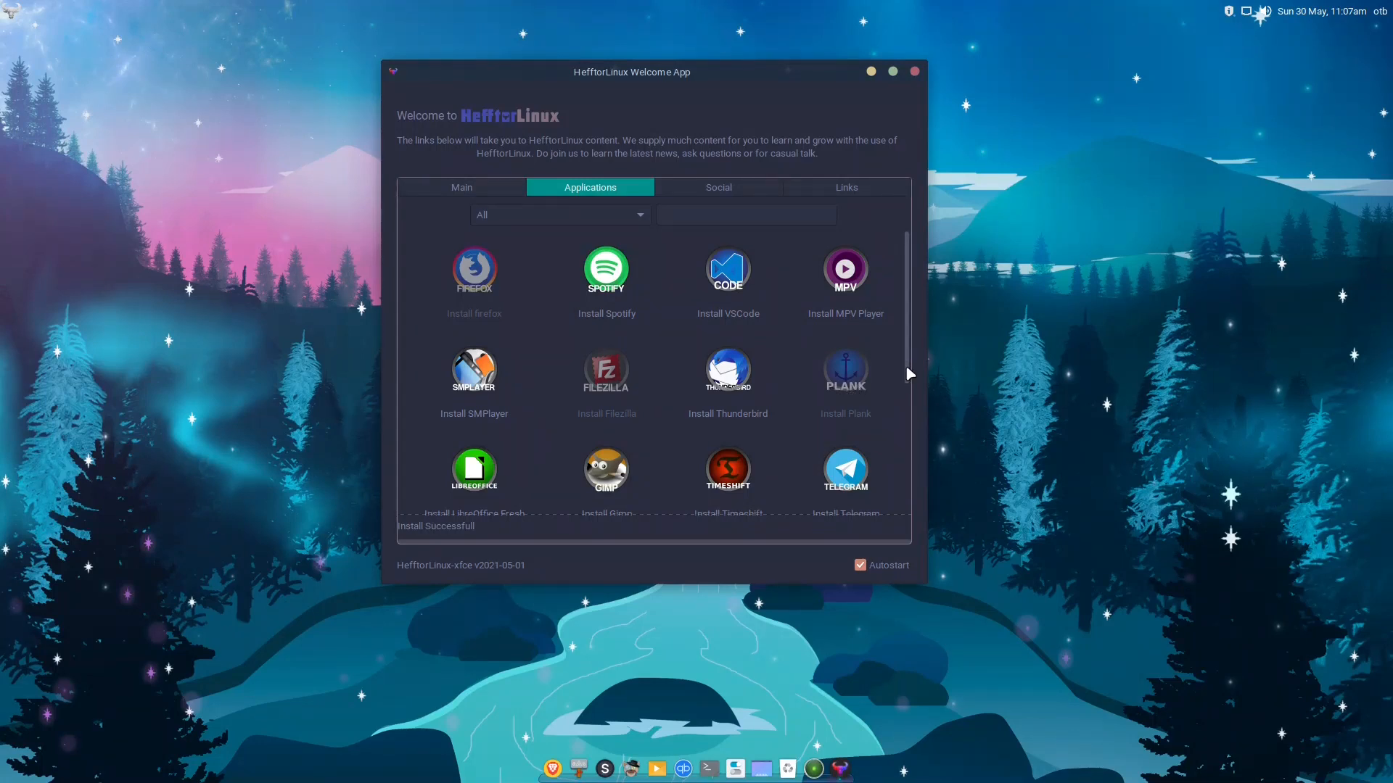
- Review the Welcome App's remaining installable applications, its social media pages and its project links
{"action": "left_click_drag", "start_coordinate": [911, 374], "coordinate": [899, 503]}
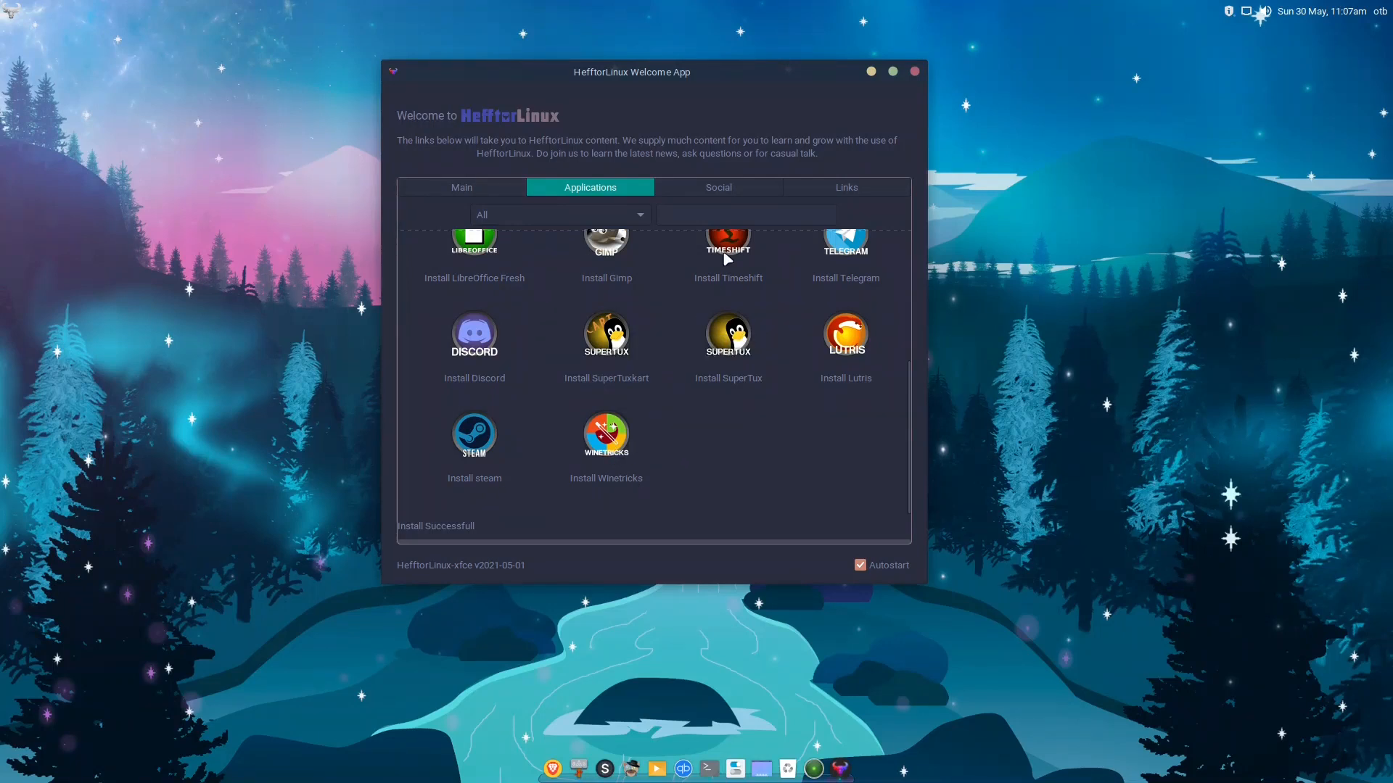
{"action": "left_click", "coordinate": [723, 190]}
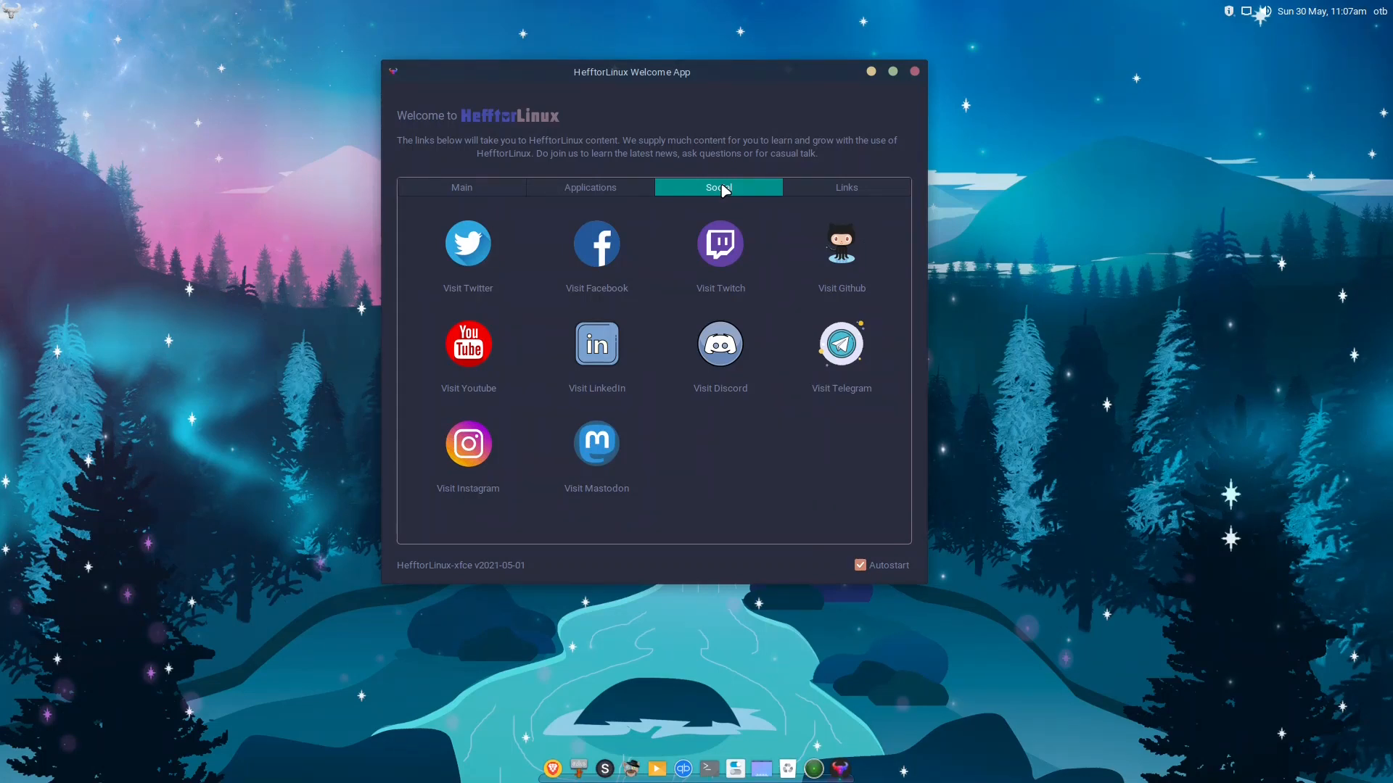
{"action": "left_click", "coordinate": [817, 193]}
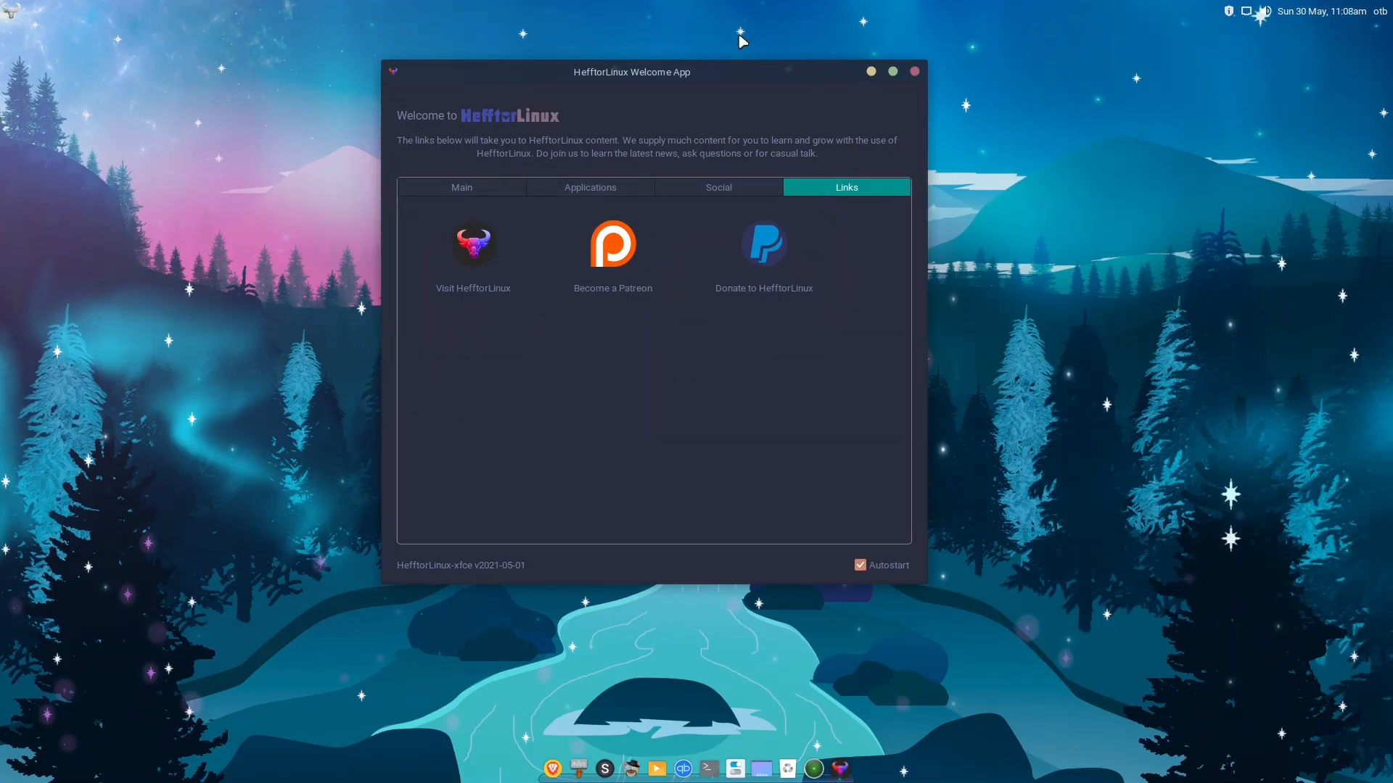
- Visit the HefftorLinux website from the Welcome App, open its Community forum and maximize the browser window
{"action": "left_click", "coordinate": [475, 244]}
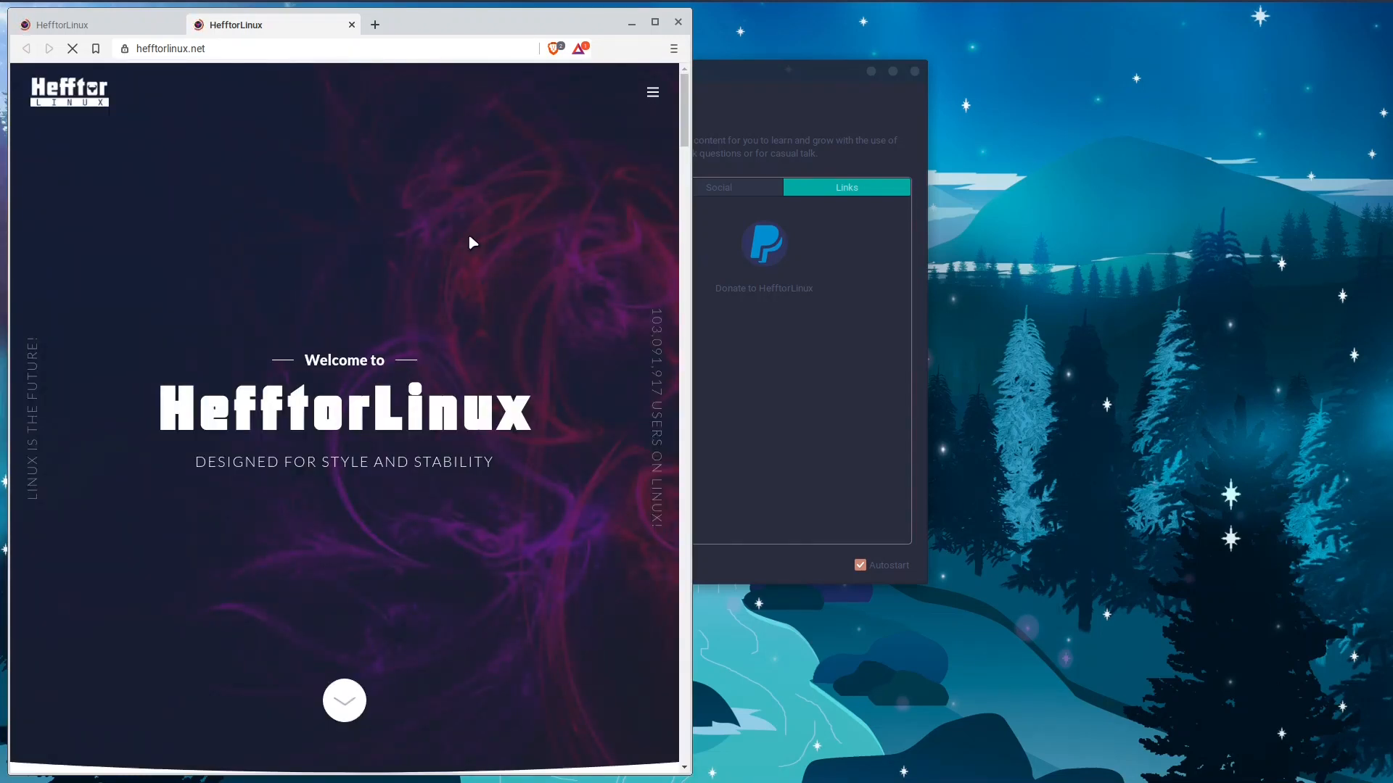
{"action": "left_click", "coordinate": [652, 95]}
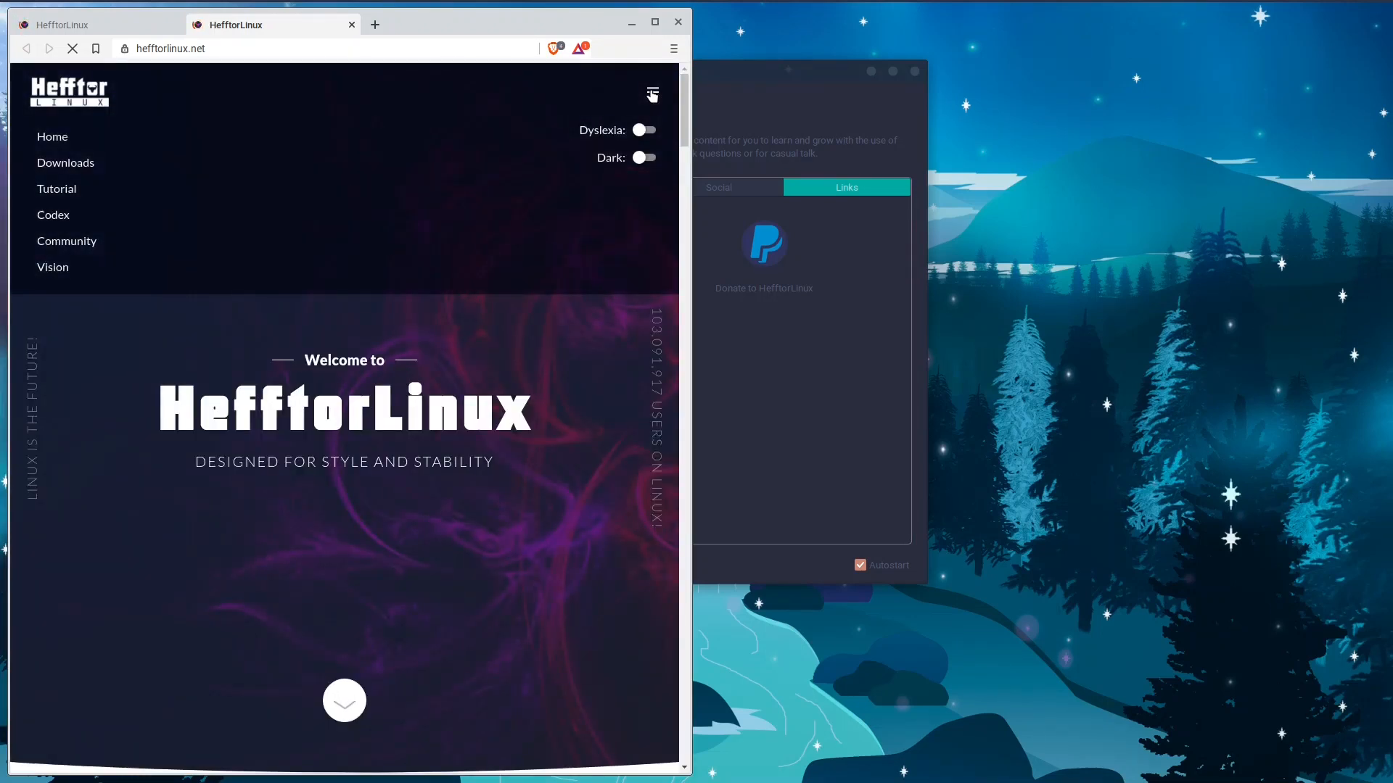
{"action": "left_click", "coordinate": [92, 245]}
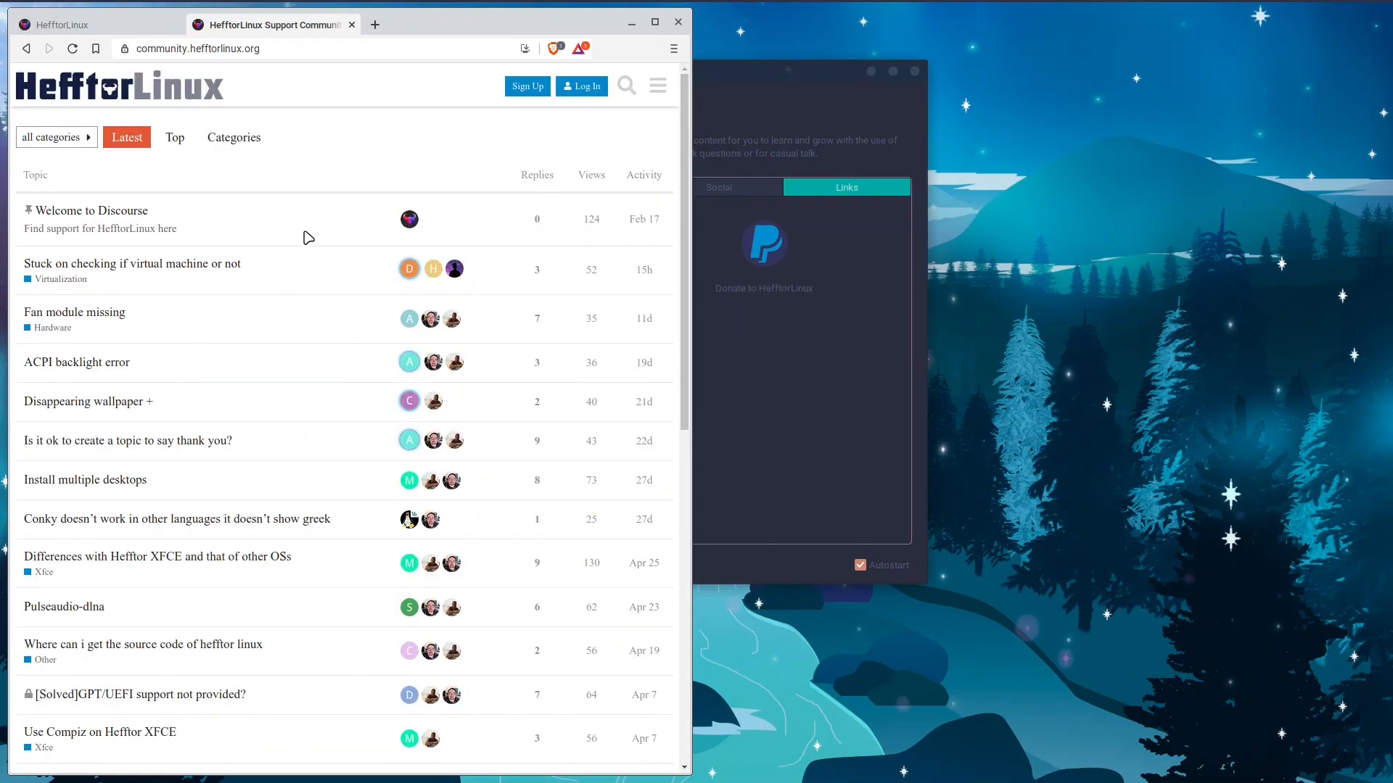
{"action": "left_click", "coordinate": [655, 21]}
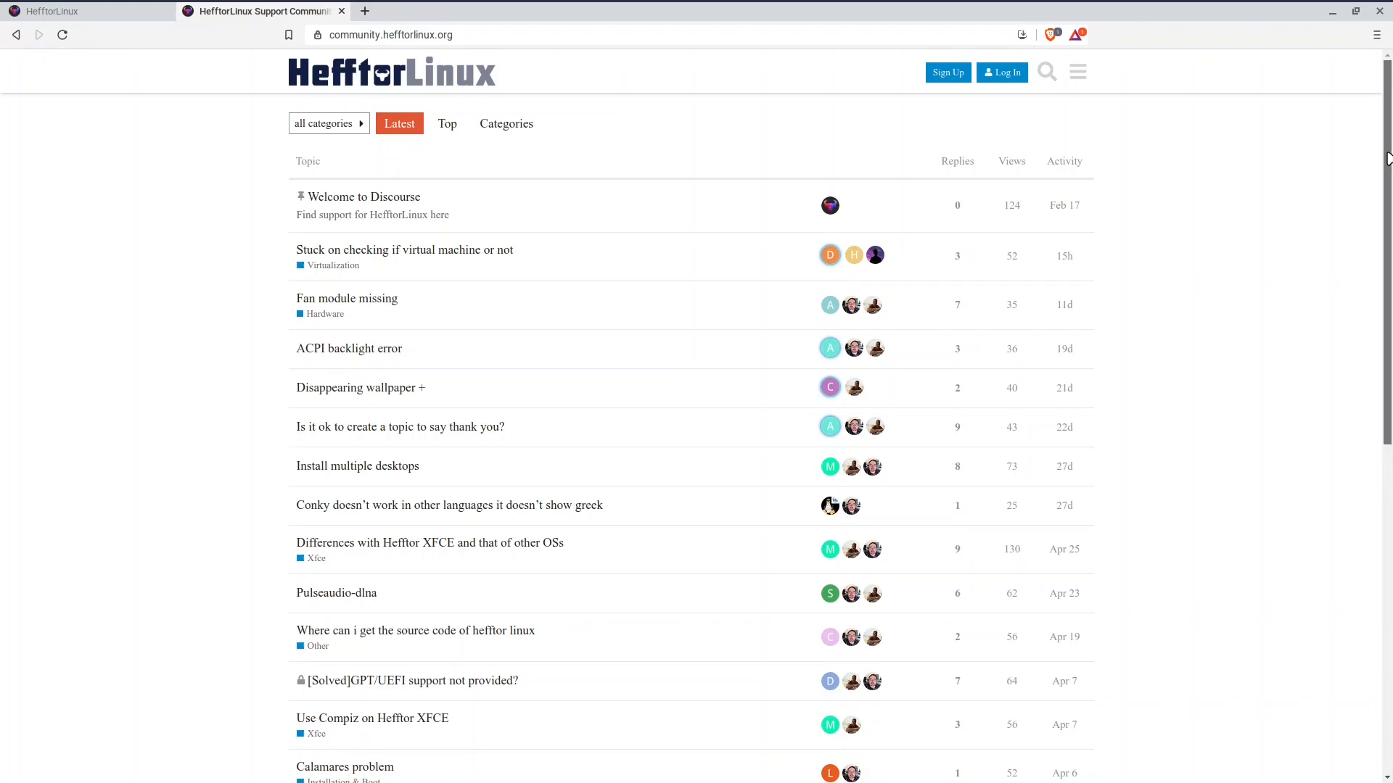
- Look through the latest topics on the HefftorLinux community forum down to the end of the list
{"action": "left_click_drag", "start_coordinate": [1387, 158], "coordinate": [1314, 141]}
{"action": "scroll", "coordinate": [1316, 163], "scroll_direction": "down", "scroll_amount": 1}
{"action": "scroll", "coordinate": [1314, 218], "scroll_direction": "down", "scroll_amount": 5}
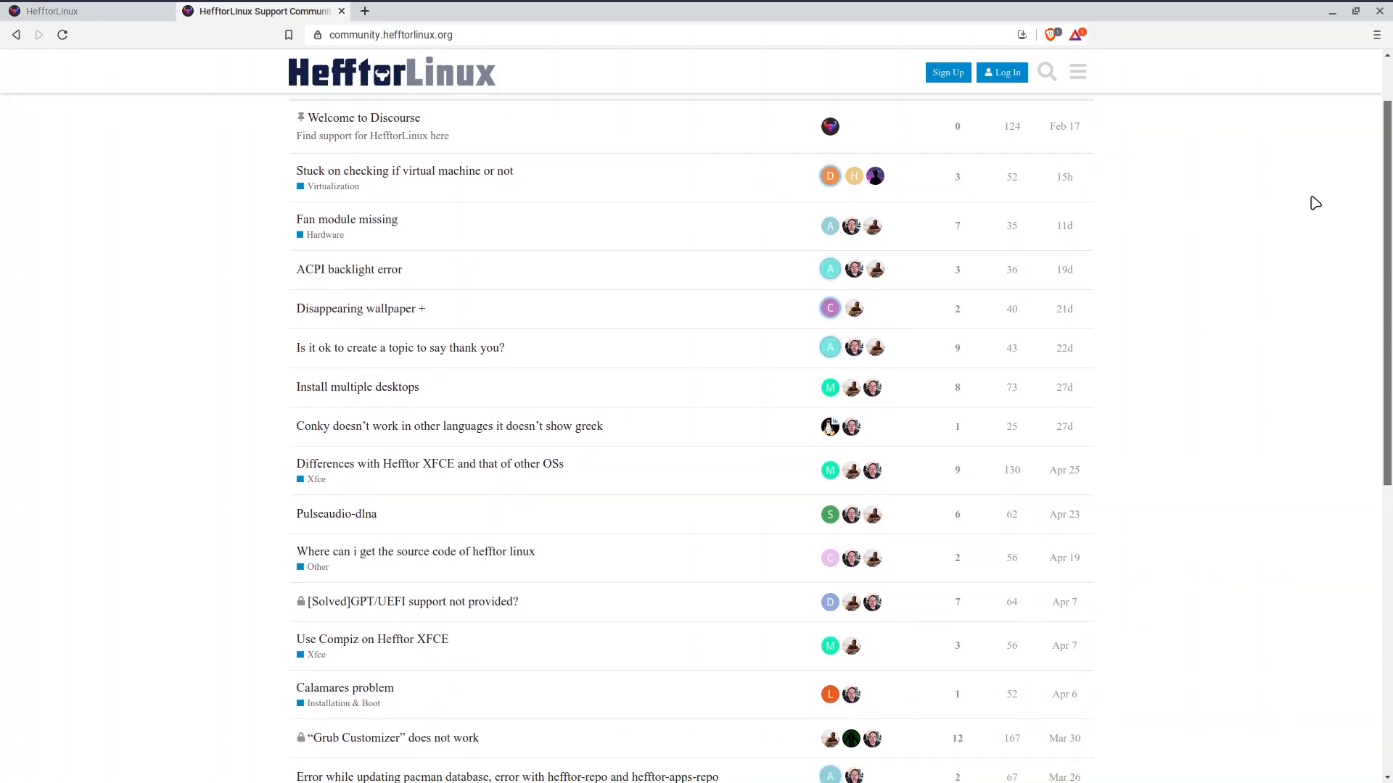
{"action": "scroll", "coordinate": [1313, 273], "scroll_direction": "down", "scroll_amount": 9}
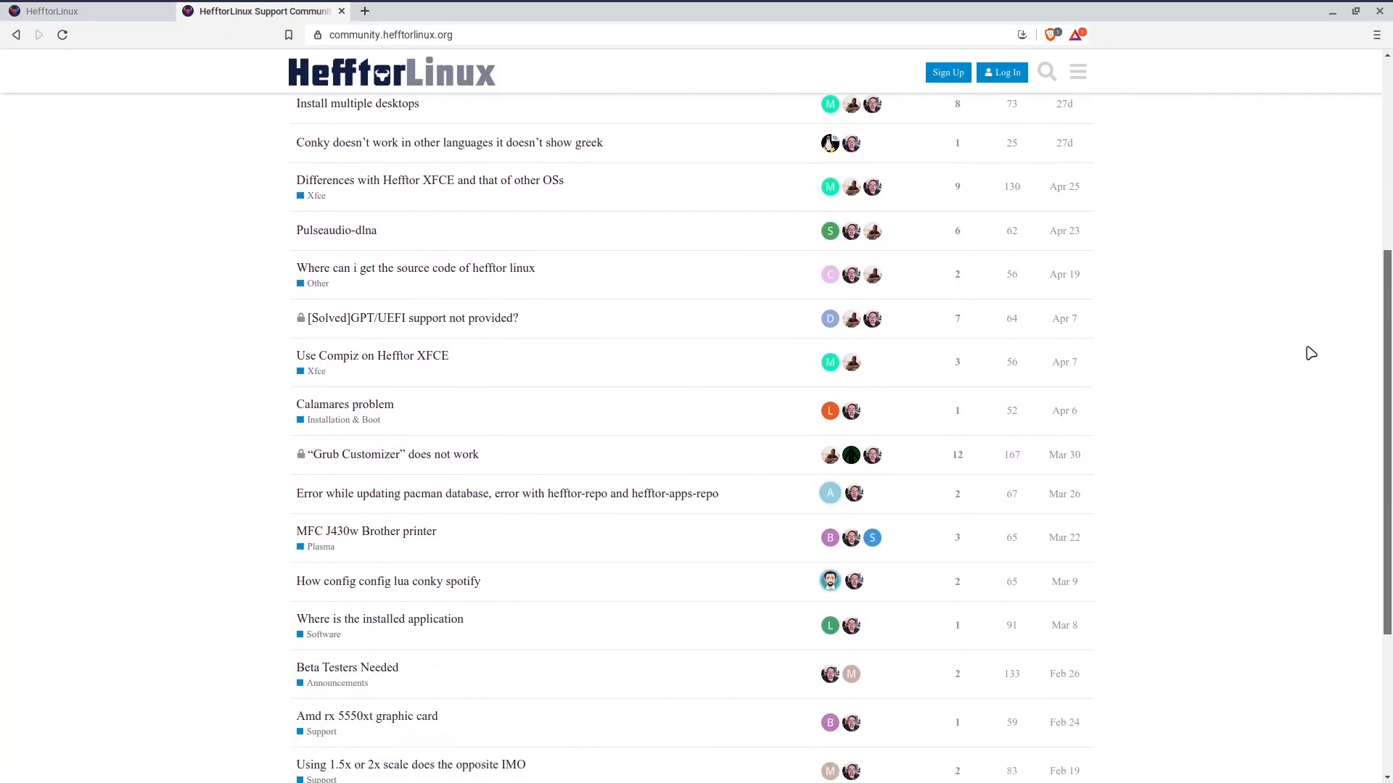
{"action": "scroll", "coordinate": [1284, 500], "scroll_direction": "down", "scroll_amount": 3}
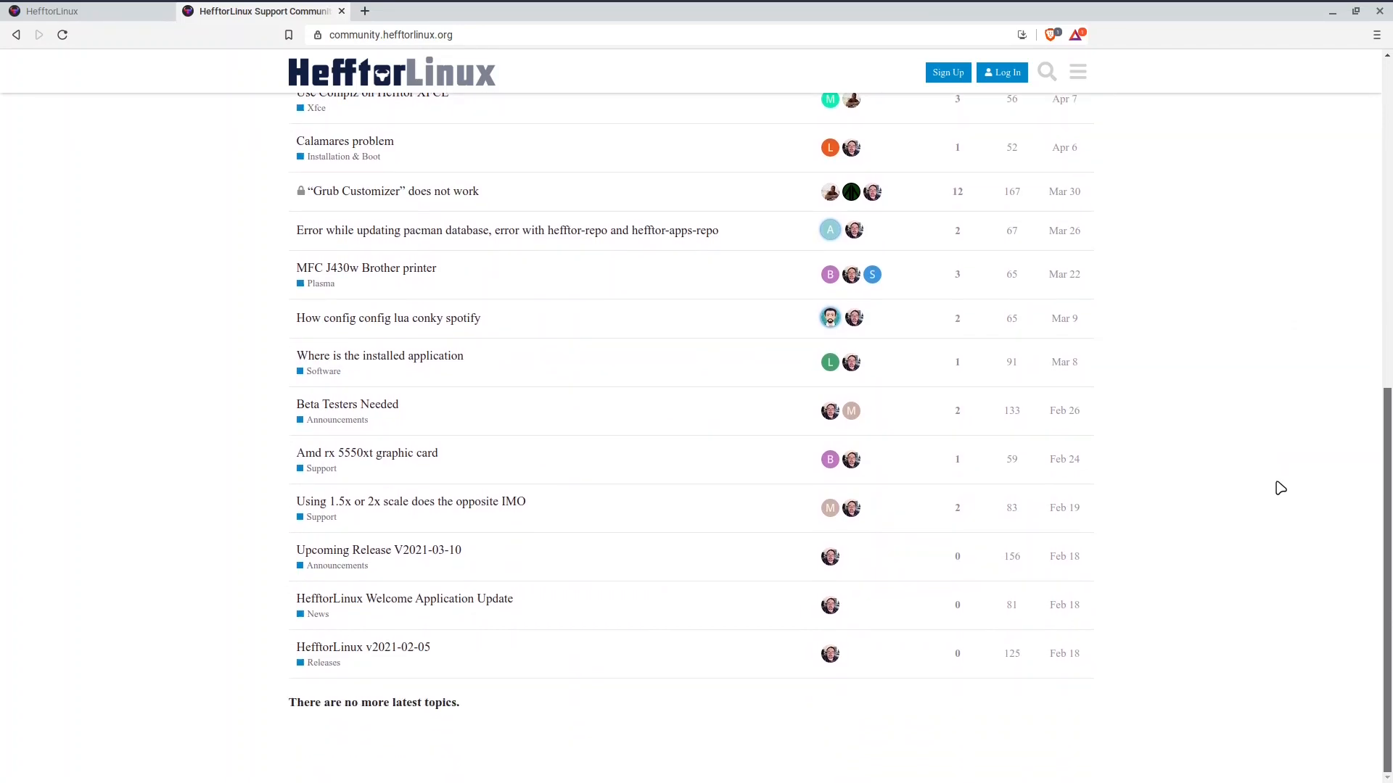
- Skim the latest topics on the HefftorLinux community forum again and return to the start of the list
{"action": "scroll", "coordinate": [1278, 488], "scroll_direction": "up", "scroll_amount": 6}
{"action": "scroll", "coordinate": [1264, 372], "scroll_direction": "up", "scroll_amount": 10}
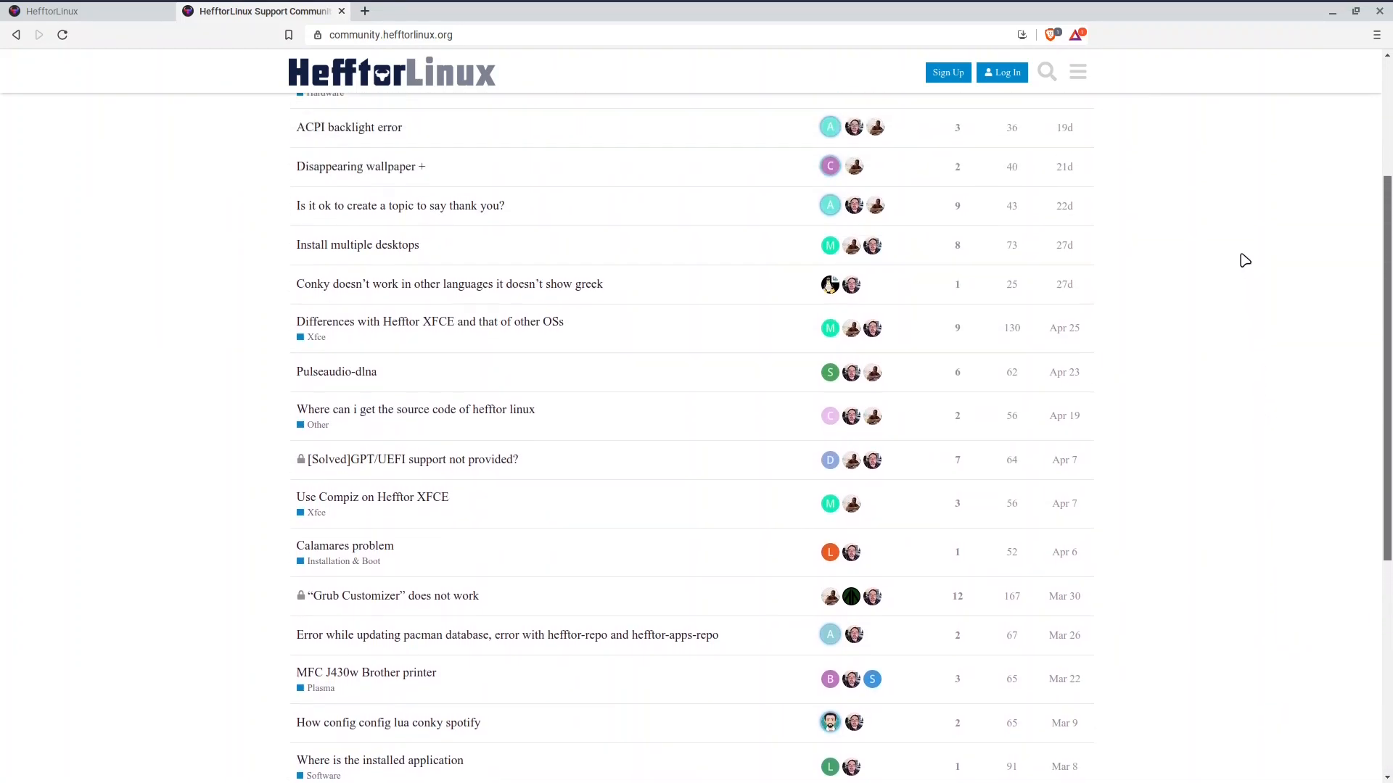
{"action": "scroll", "coordinate": [1221, 190], "scroll_direction": "down", "scroll_amount": 8}
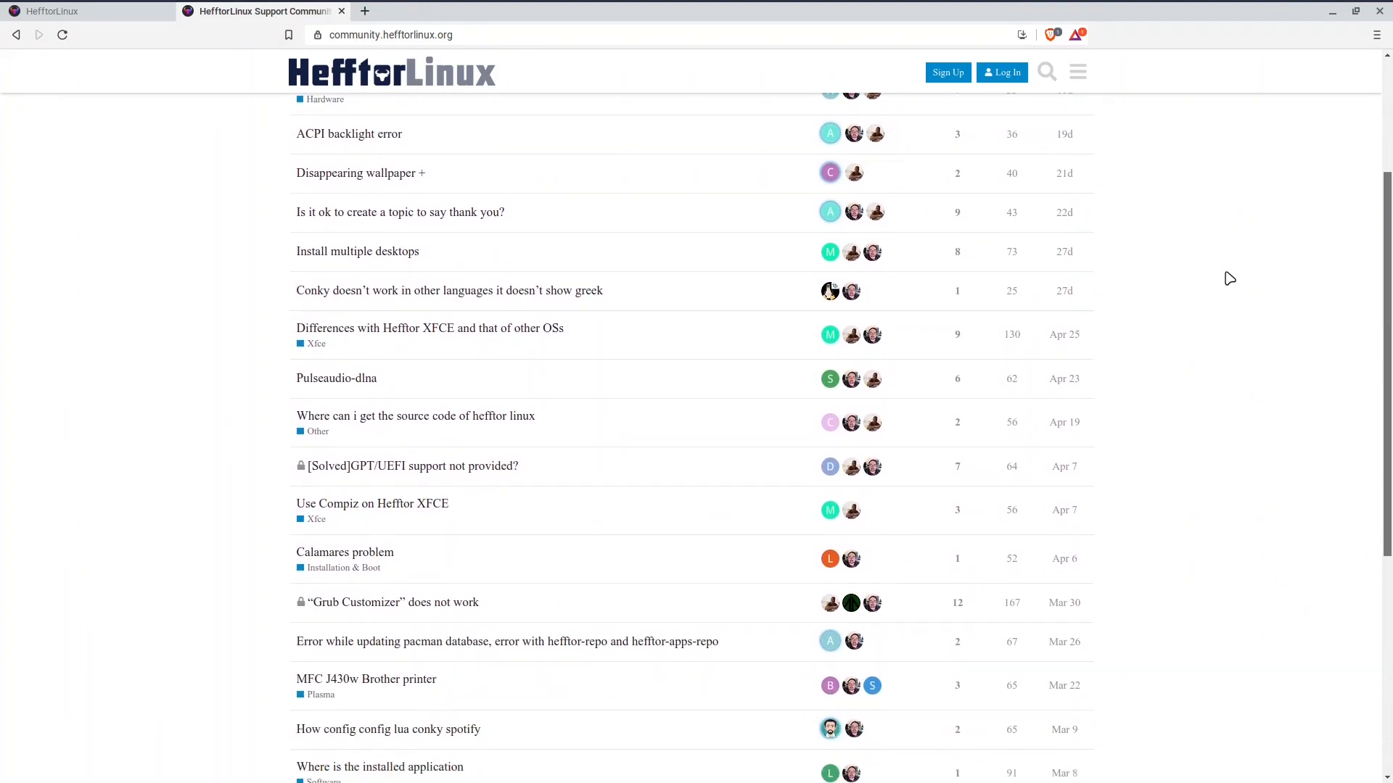
{"action": "scroll", "coordinate": [1244, 384], "scroll_direction": "down", "scroll_amount": 6}
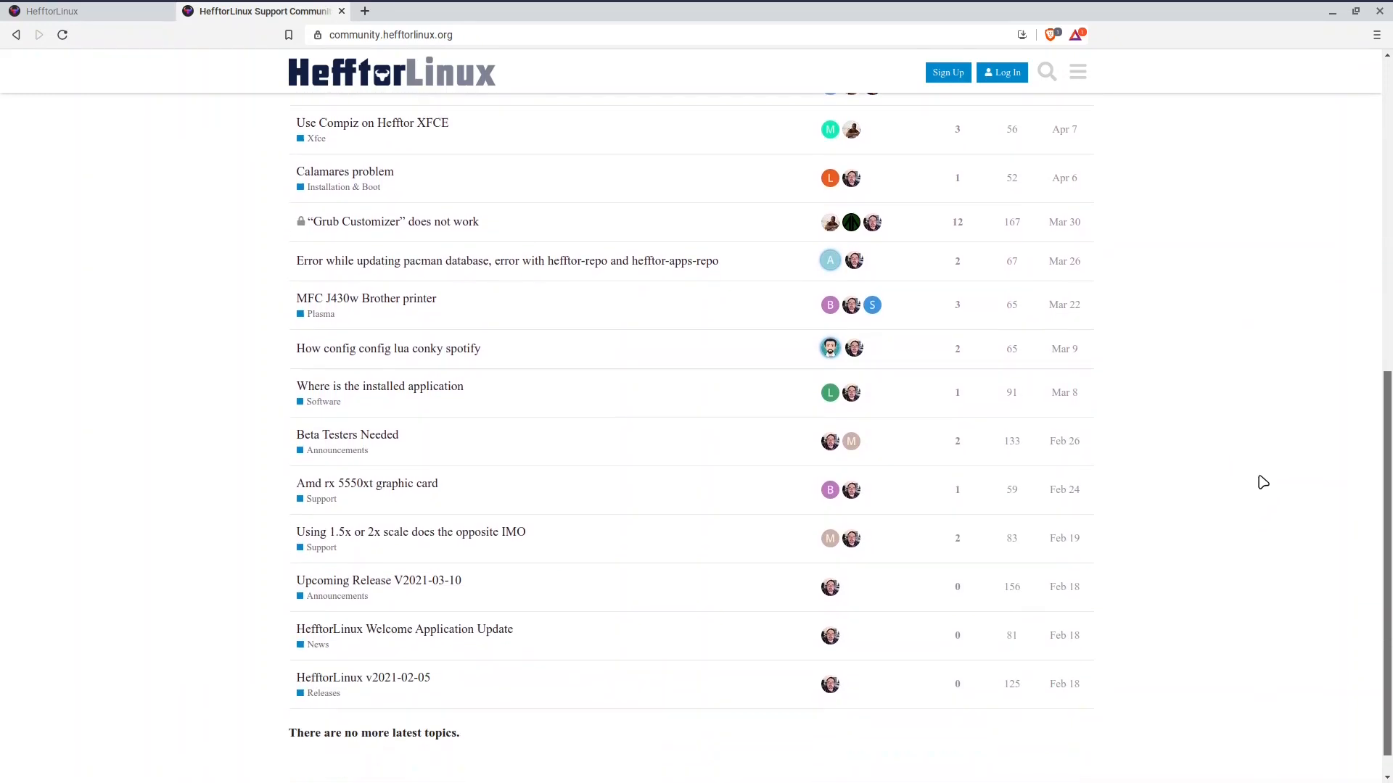
{"action": "scroll", "coordinate": [1267, 472], "scroll_direction": "up", "scroll_amount": 5}
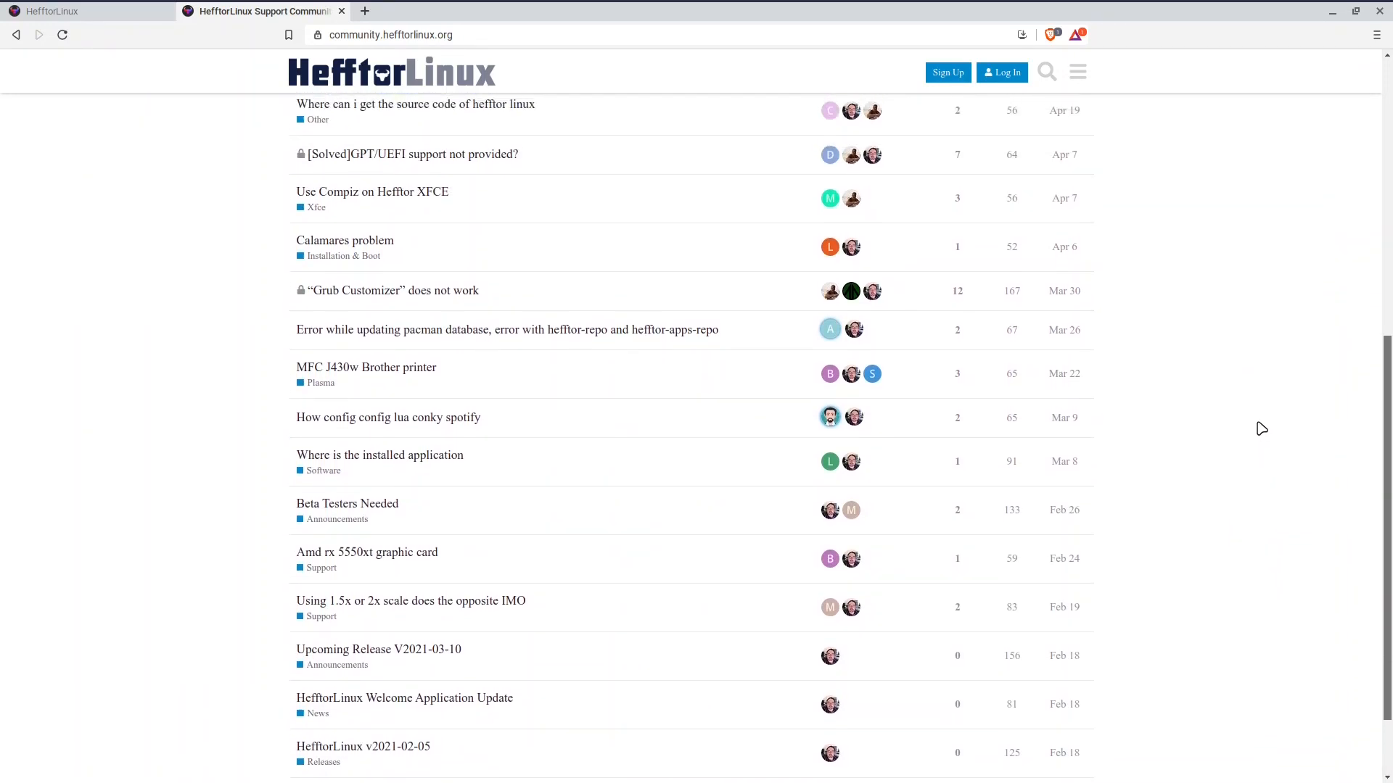
{"action": "scroll", "coordinate": [1243, 364], "scroll_direction": "up", "scroll_amount": 9}
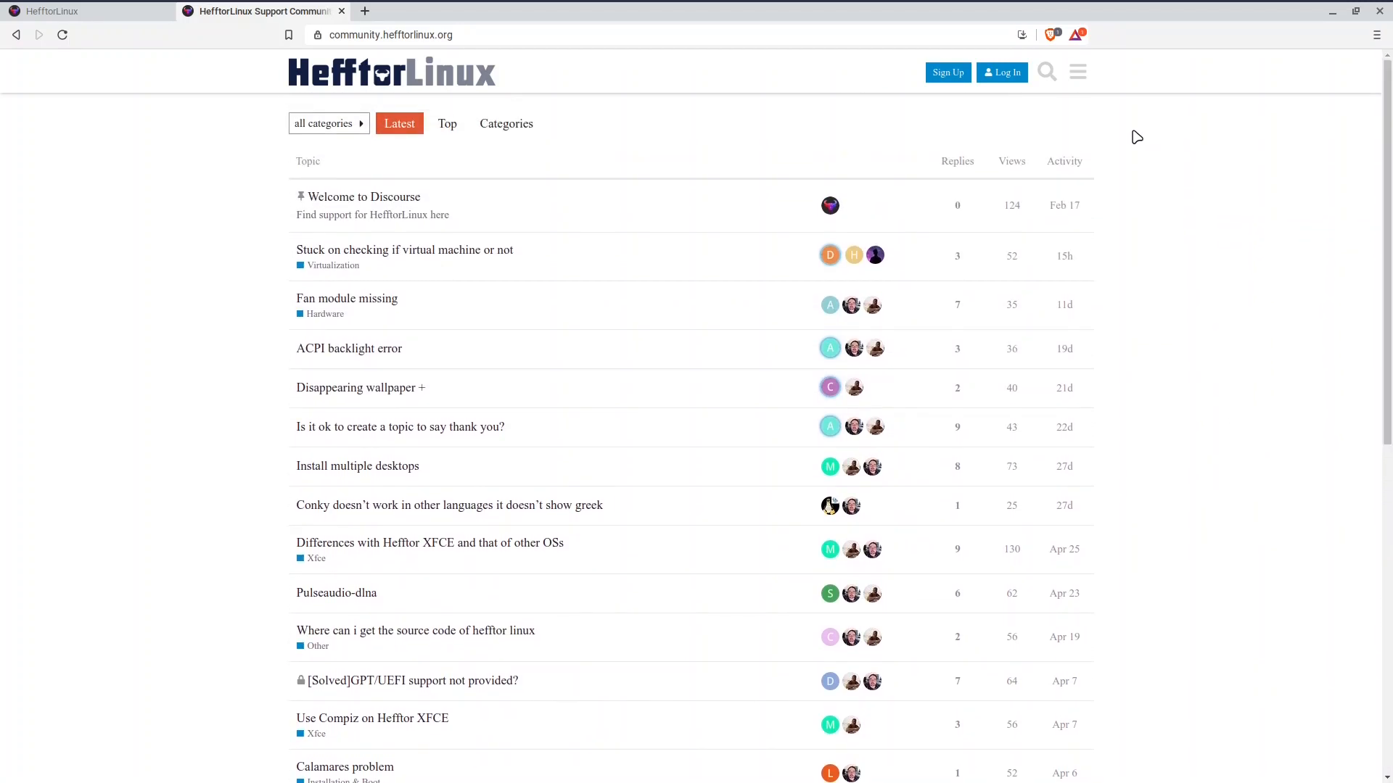
- Close the browser and the Welcome App, and bring up the desktop's background settings
{"action": "left_click", "coordinate": [1379, 11]}
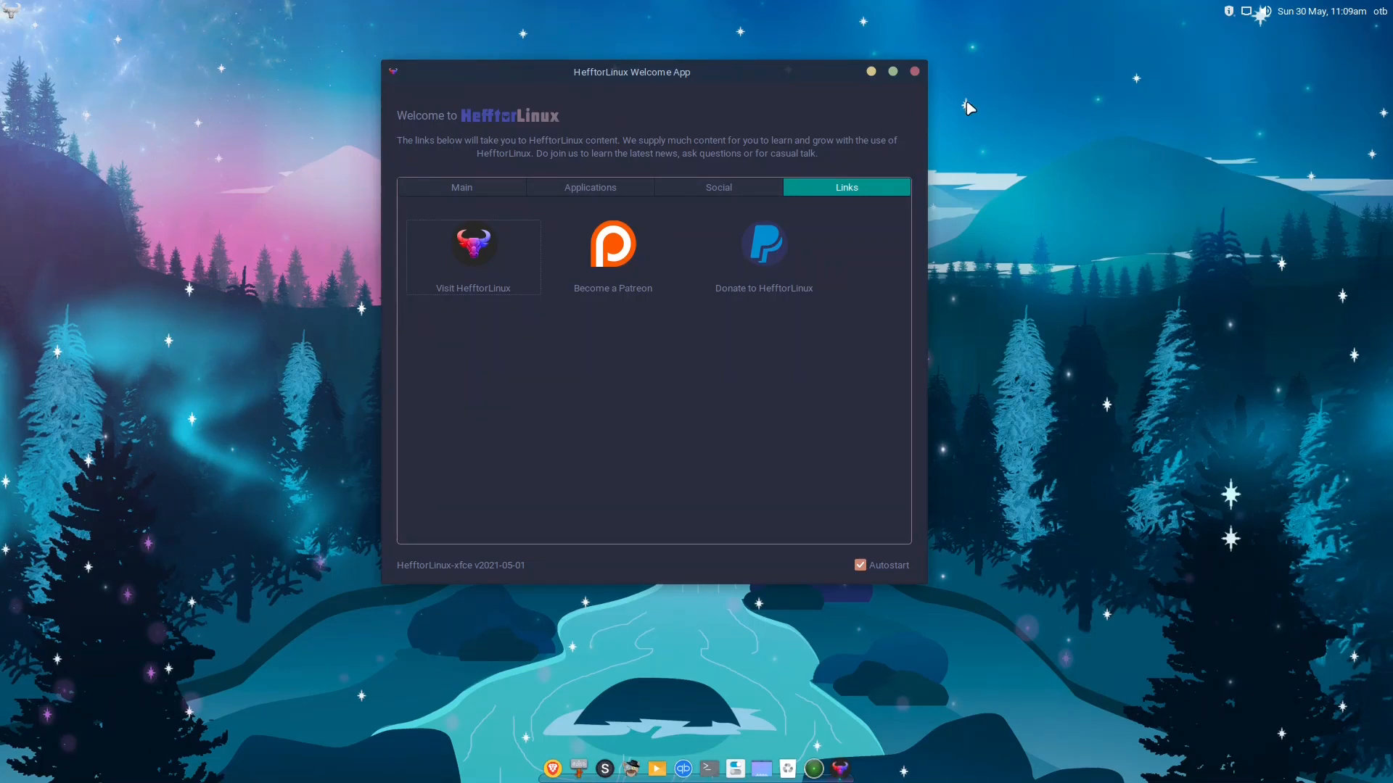
{"action": "left_click", "coordinate": [914, 71]}
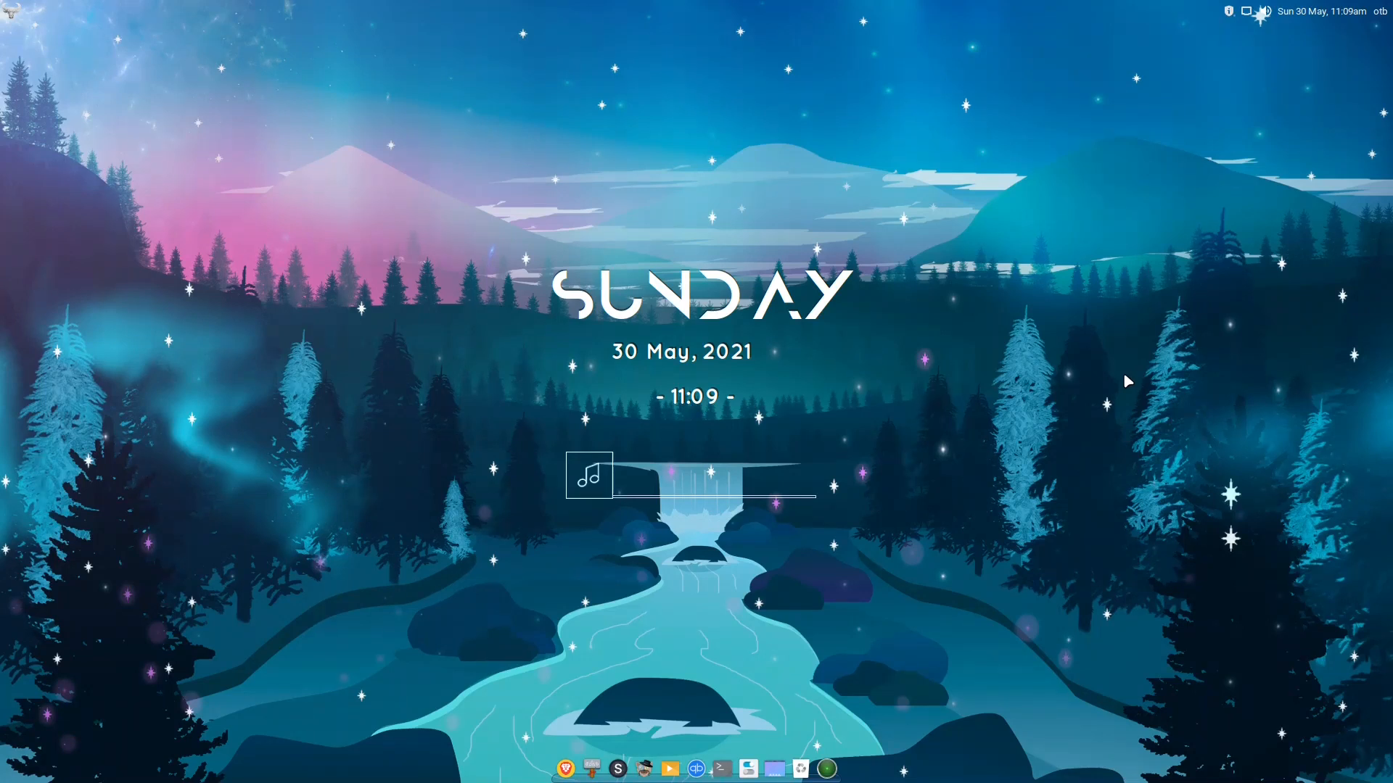
{"action": "right_click", "coordinate": [381, 119]}
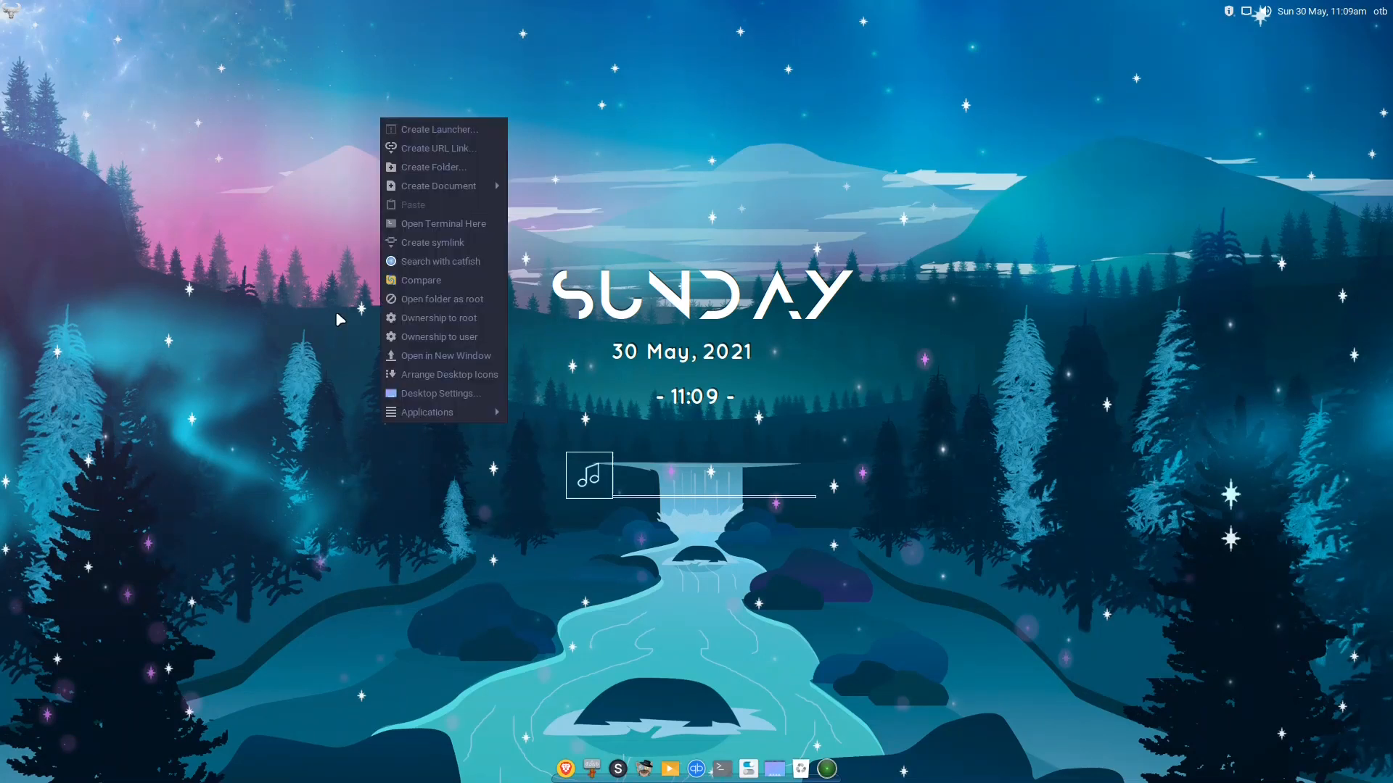
{"action": "left_click", "coordinate": [430, 393]}
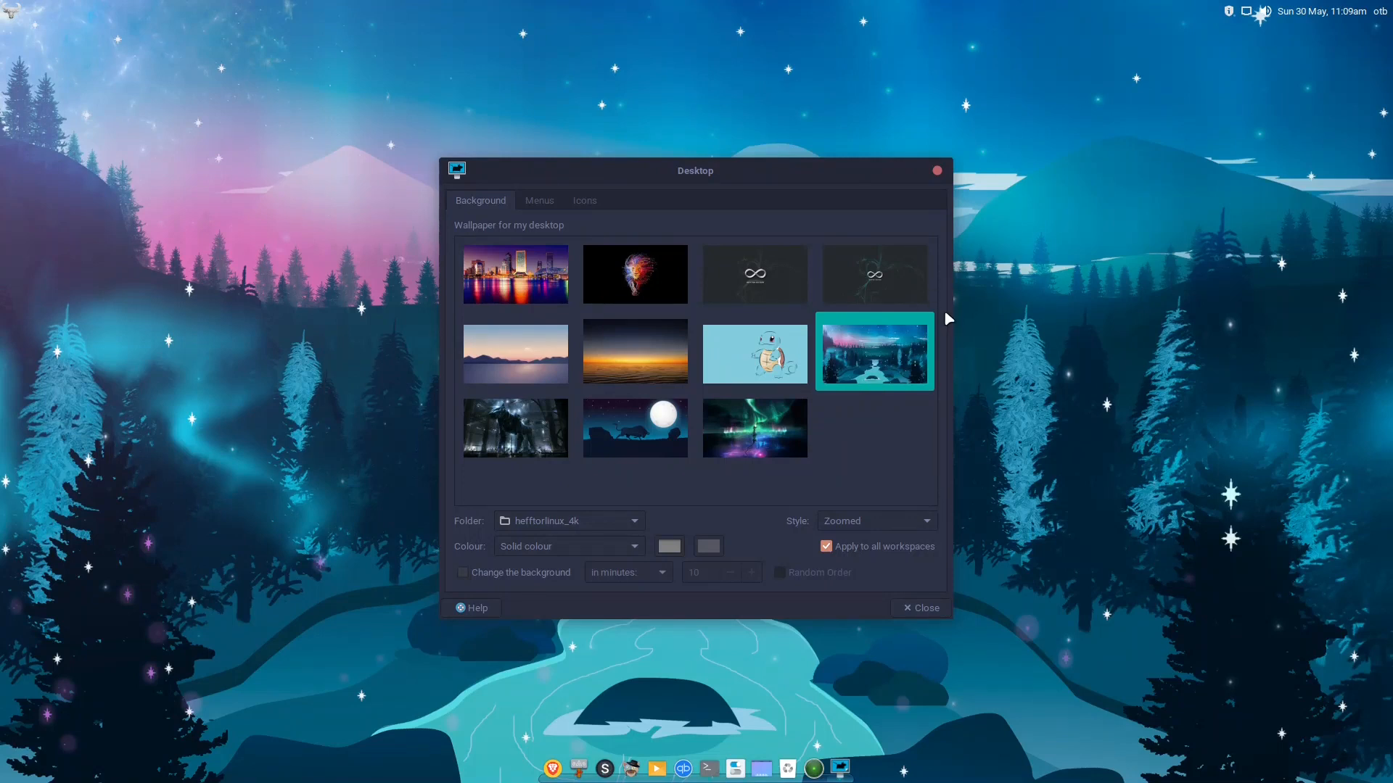
- Try the robotic creature, moonlit night and aurora wallpapers from the hefftorlinux_4k folder, moving the settings window aside to see each one
{"action": "left_click", "coordinate": [637, 272]}
{"action": "mouse_move", "coordinate": [671, 164]}
{"action": "left_mouse_down"}
{"action": "mouse_move", "coordinate": [1389, 191]}
{"action": "mouse_move", "coordinate": [542, 163]}
{"action": "mouse_move", "coordinate": [858, 195]}
{"action": "mouse_move", "coordinate": [1389, 283]}
{"action": "mouse_move", "coordinate": [673, 174]}
{"action": "left_mouse_up"}
{"action": "left_click", "coordinate": [381, 261]}
{"action": "left_click", "coordinate": [409, 401]}
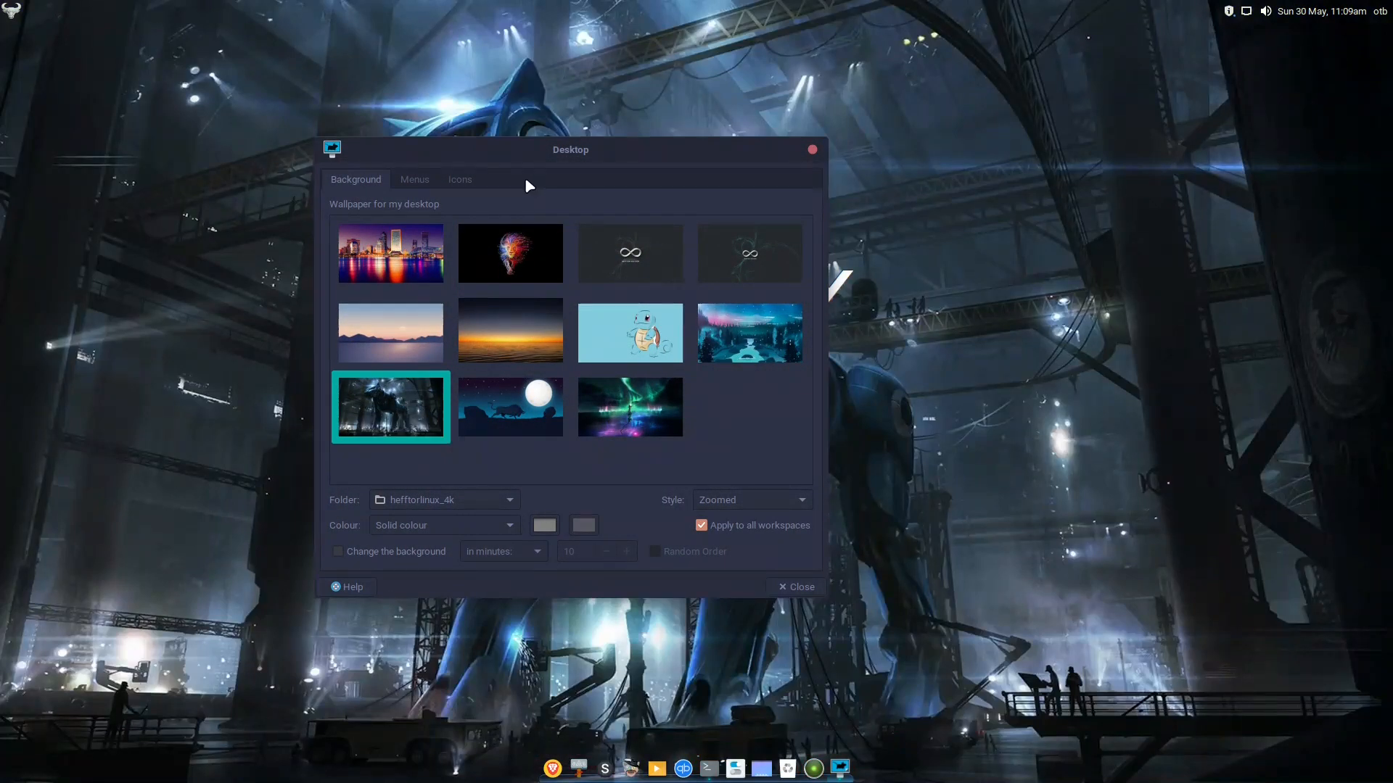
{"action": "left_click_drag", "start_coordinate": [524, 177], "coordinate": [656, 93]}
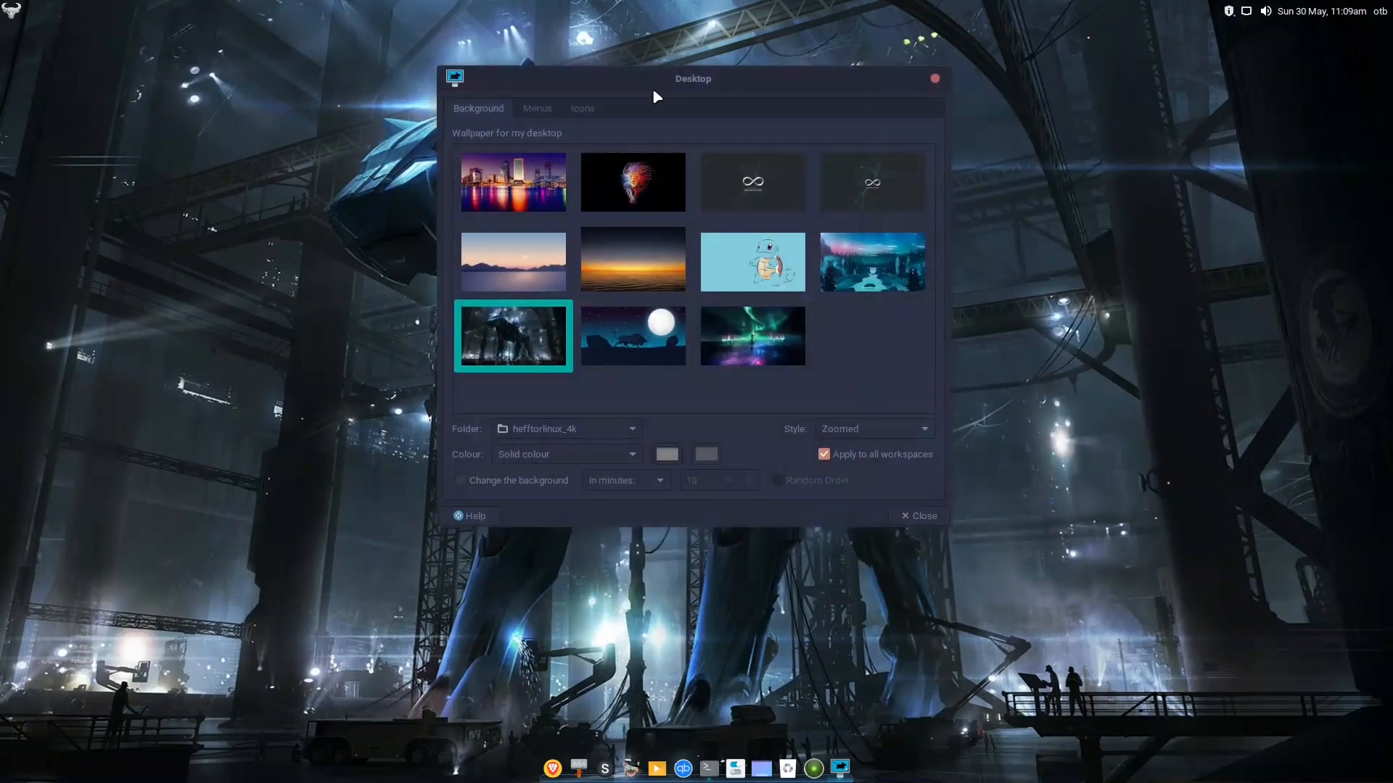
{"action": "left_click", "coordinate": [609, 349]}
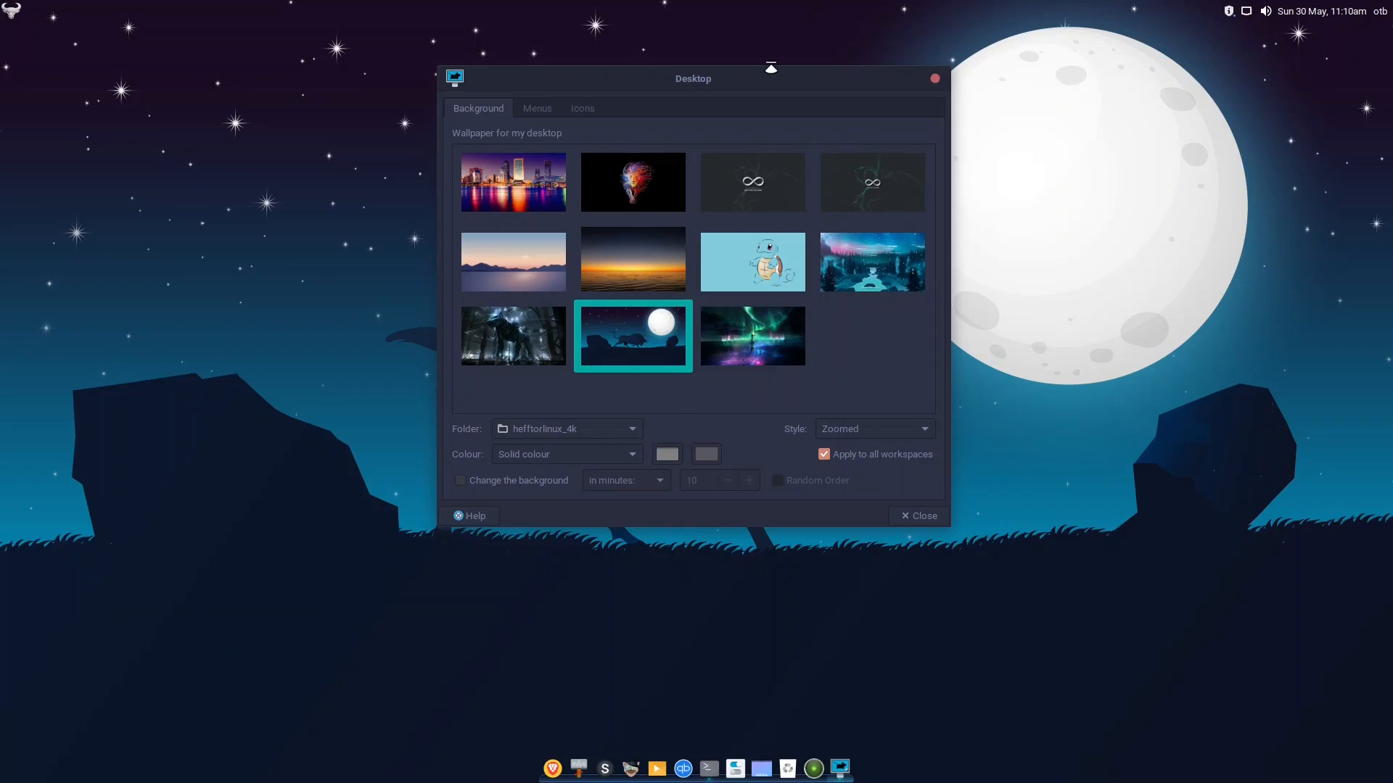
{"action": "left_click_drag", "start_coordinate": [770, 68], "coordinate": [929, 110]}
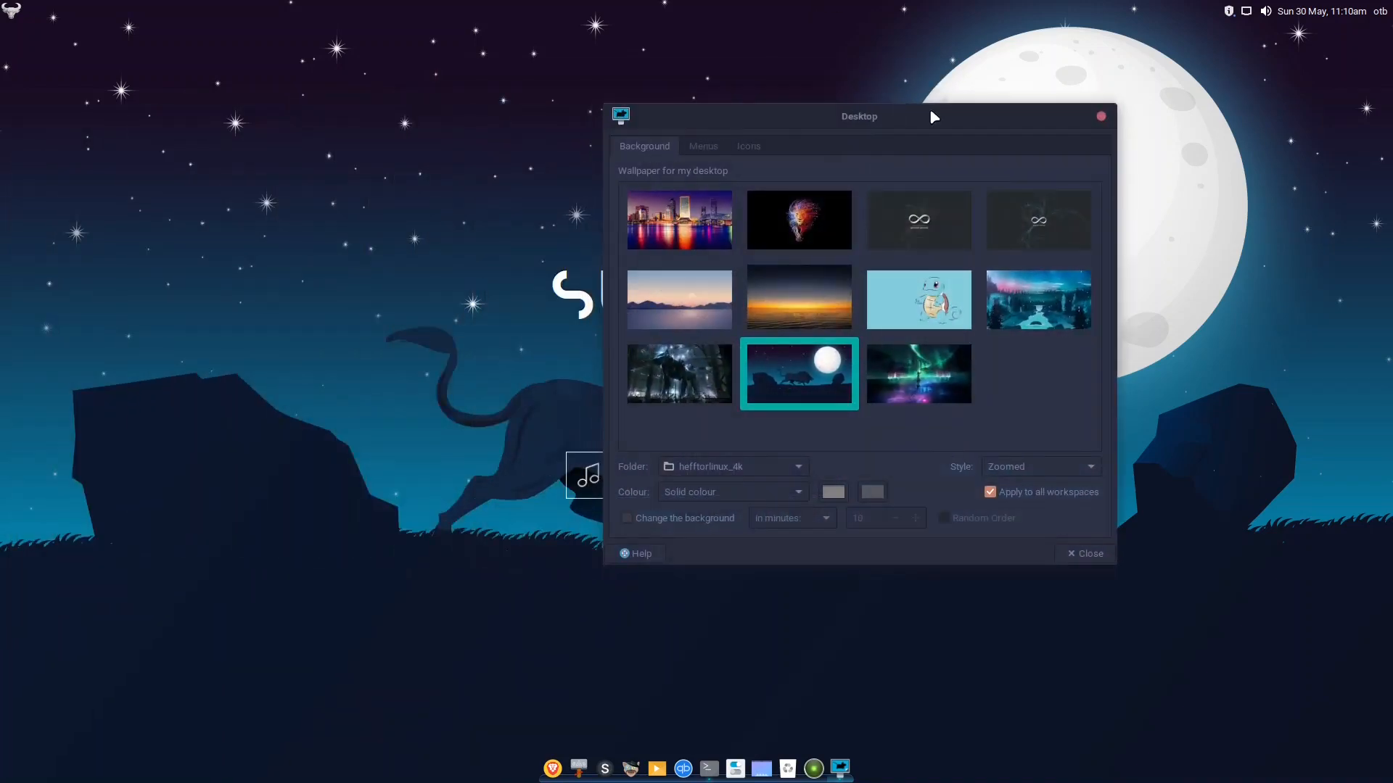
{"action": "left_click", "coordinate": [965, 386]}
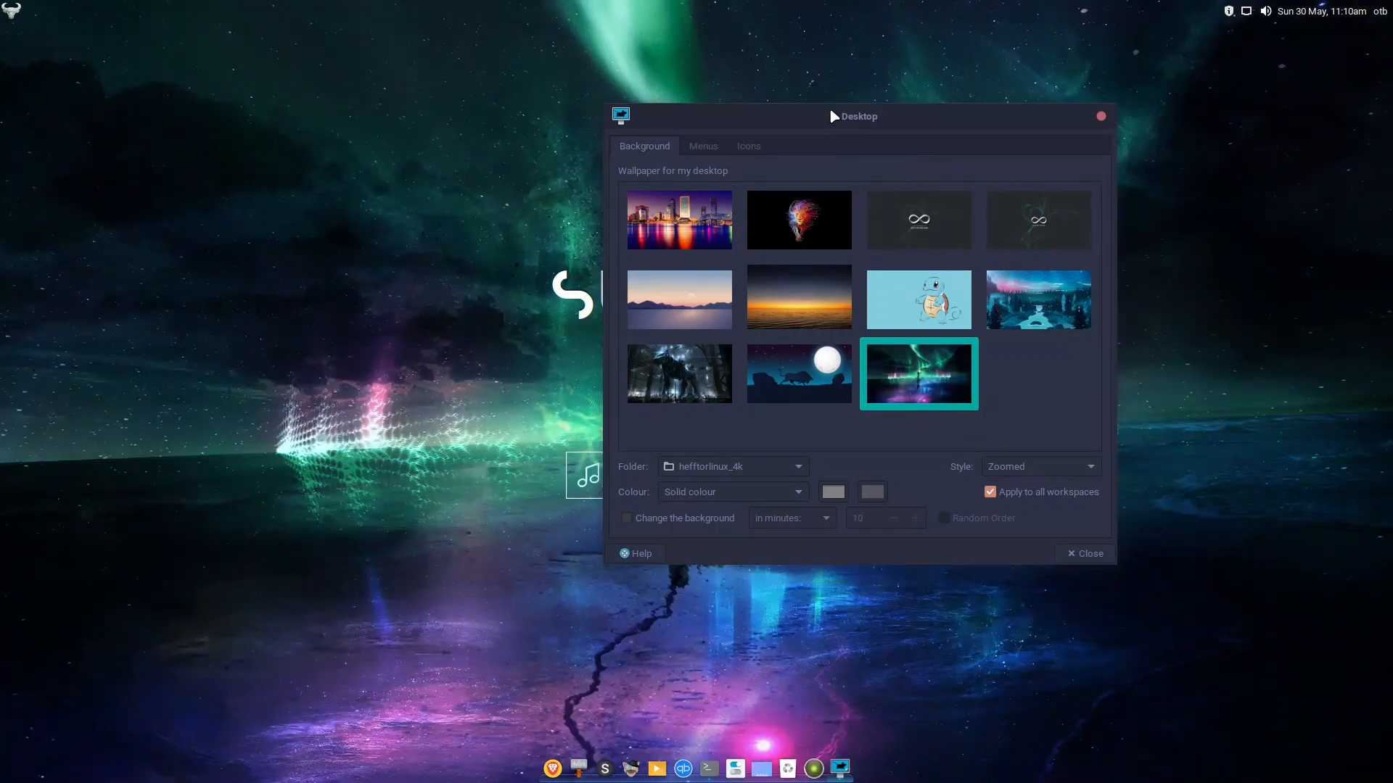
{"action": "left_click_drag", "start_coordinate": [829, 116], "coordinate": [658, 95]}
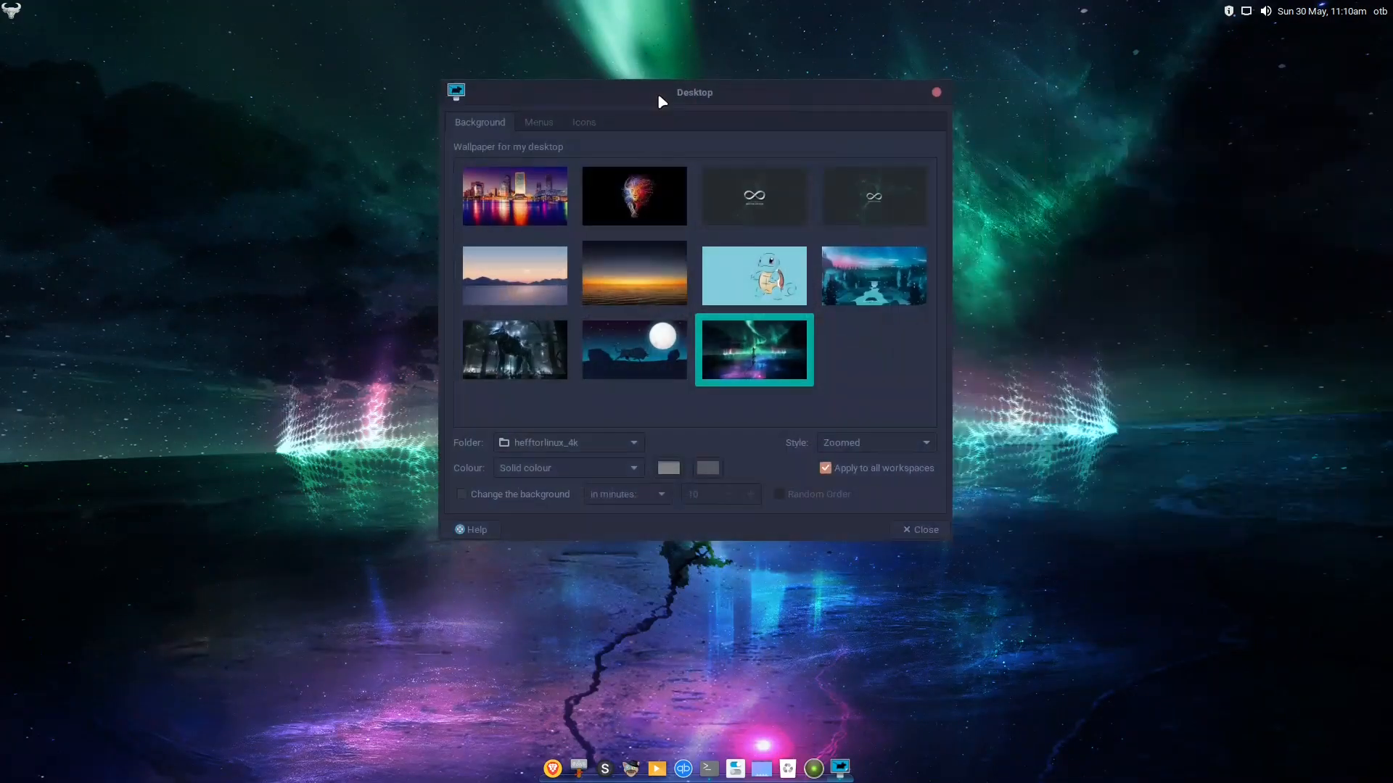
- Set the night city skyline as the wallpaper, check the desktop icon options and close the desktop settings
{"action": "left_click", "coordinate": [526, 200]}
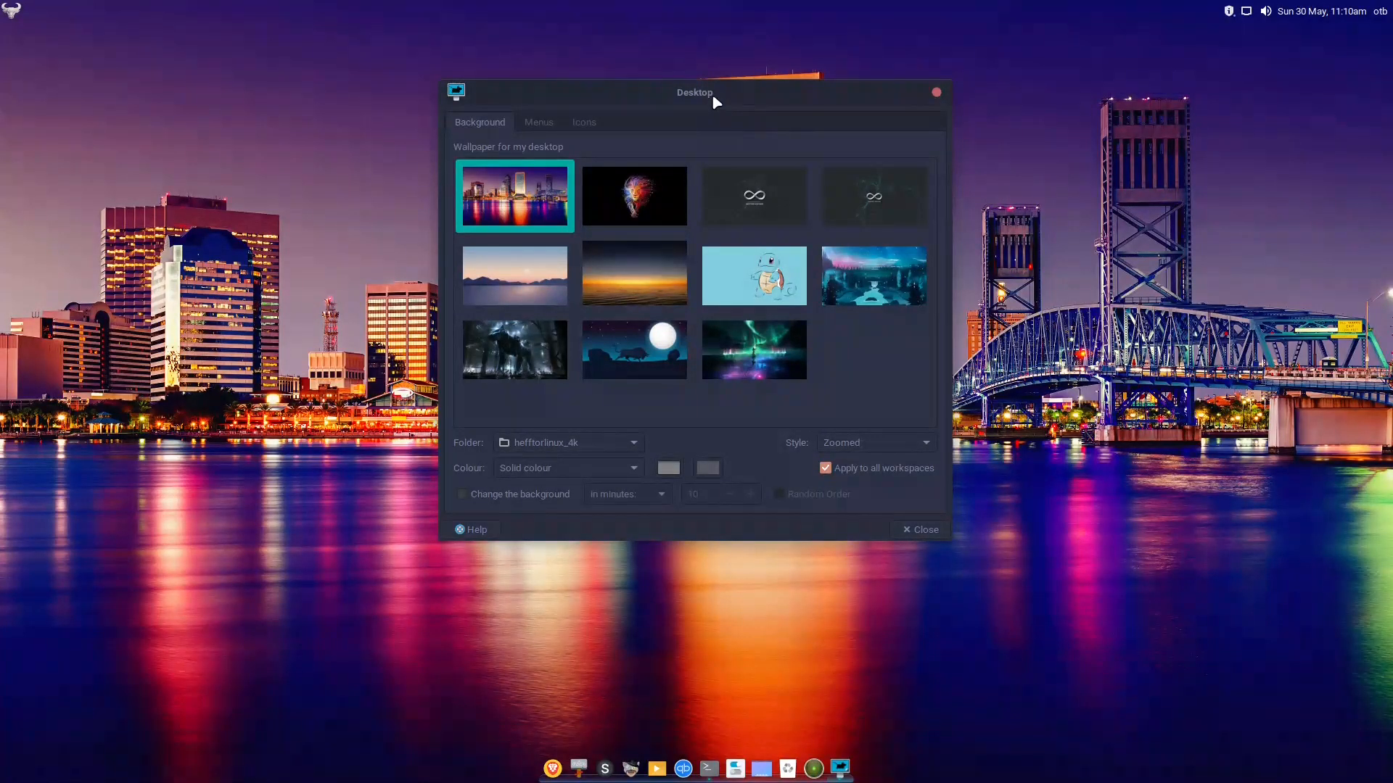
{"action": "left_click_drag", "start_coordinate": [714, 101], "coordinate": [804, 68]}
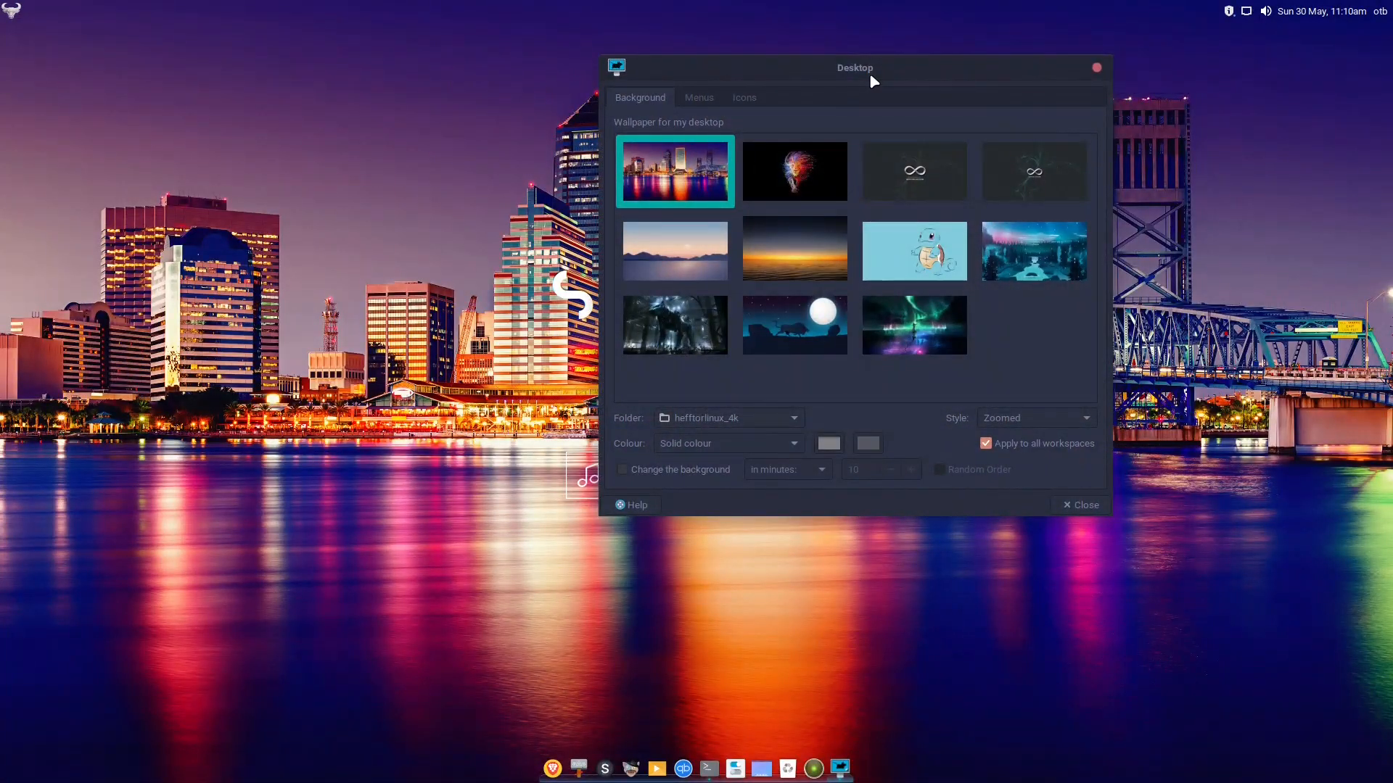
{"action": "left_click", "coordinate": [743, 98]}
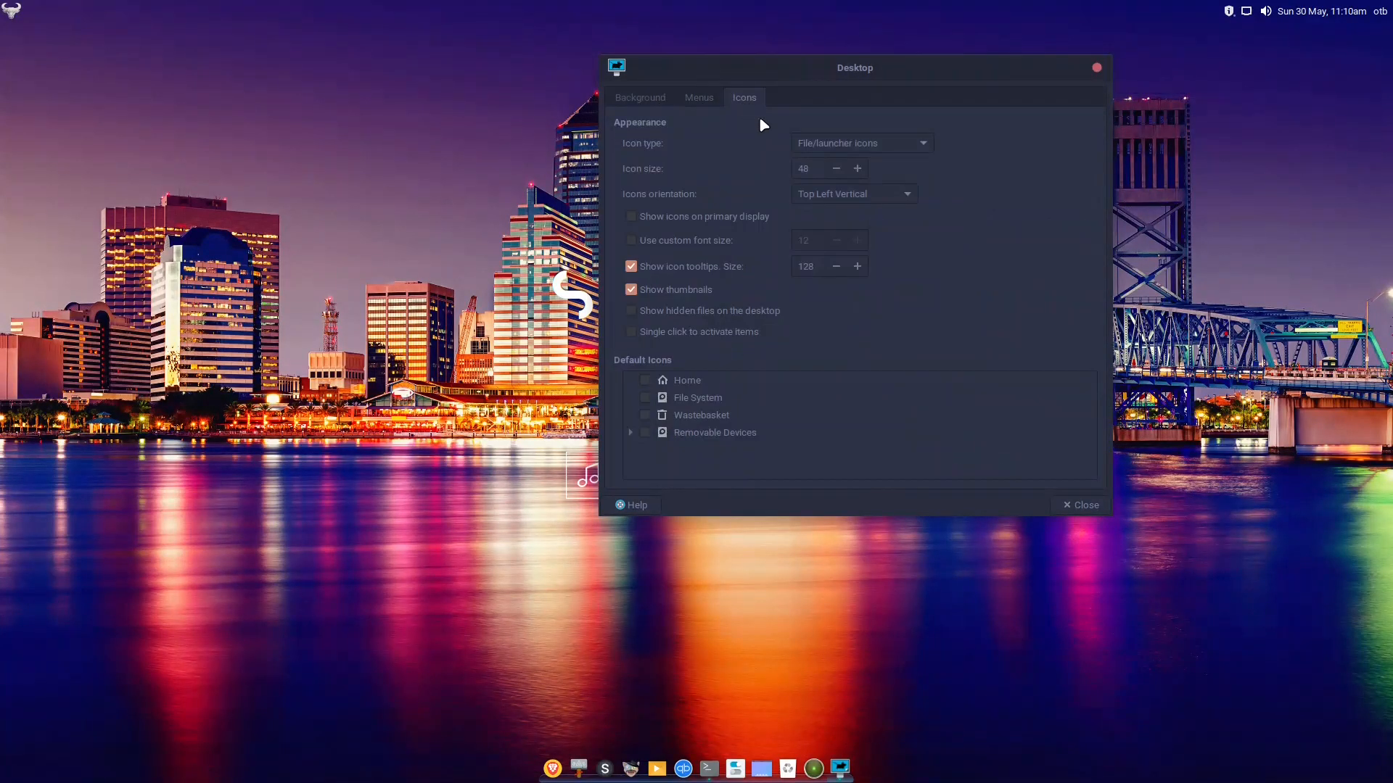
{"action": "left_click", "coordinate": [1097, 69]}
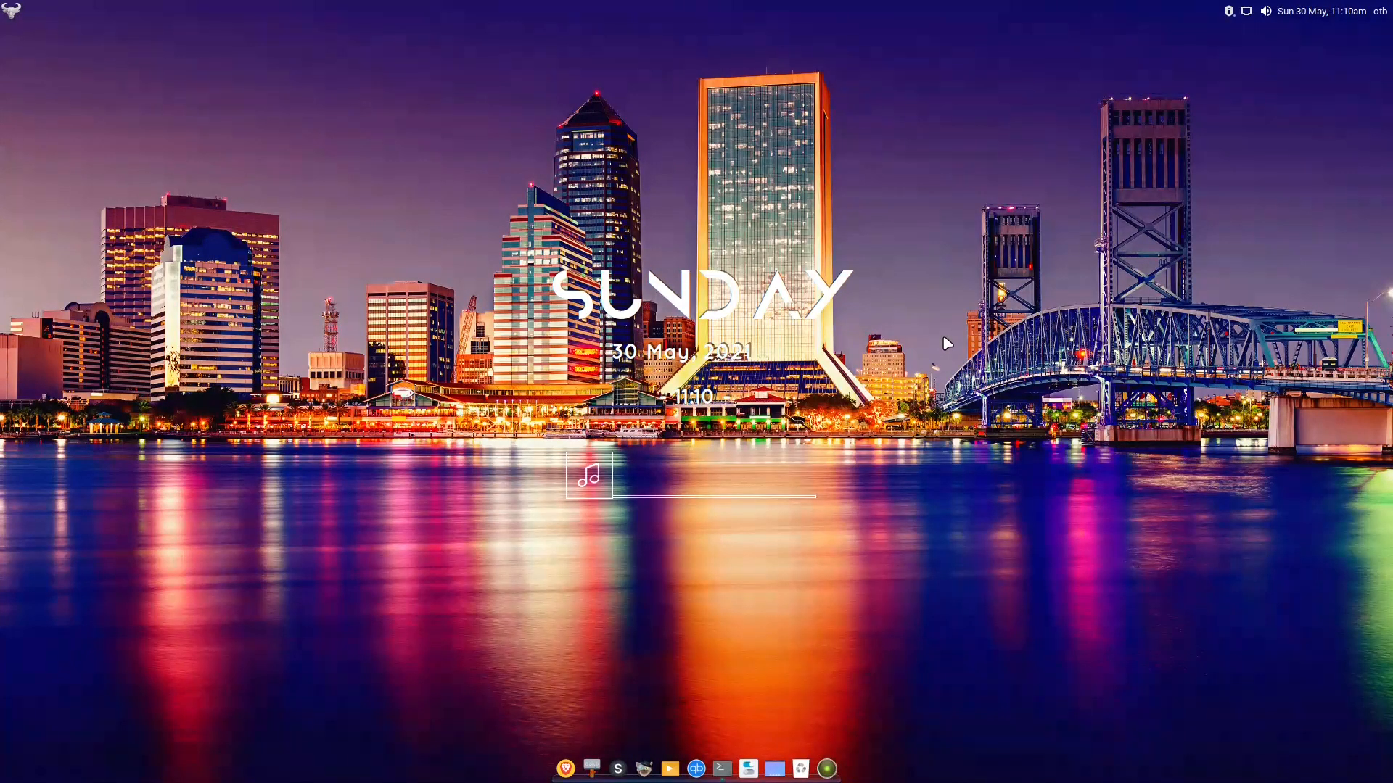
- View the home folder in the file manager at larger and smaller icon sizes, then close it
{"action": "left_click", "coordinate": [594, 767]}
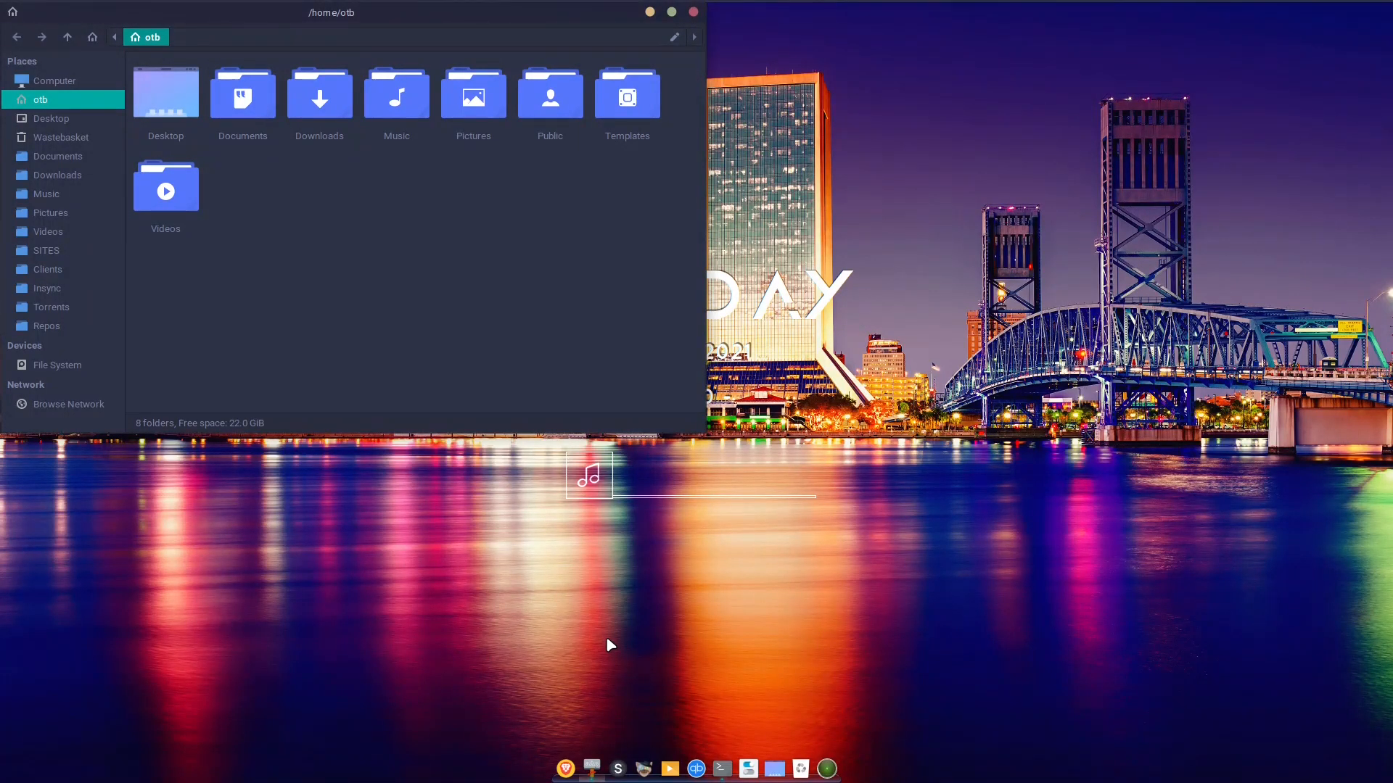
{"action": "scroll", "coordinate": [473, 251], "scroll_direction": "up", "scroll_amount": 1}
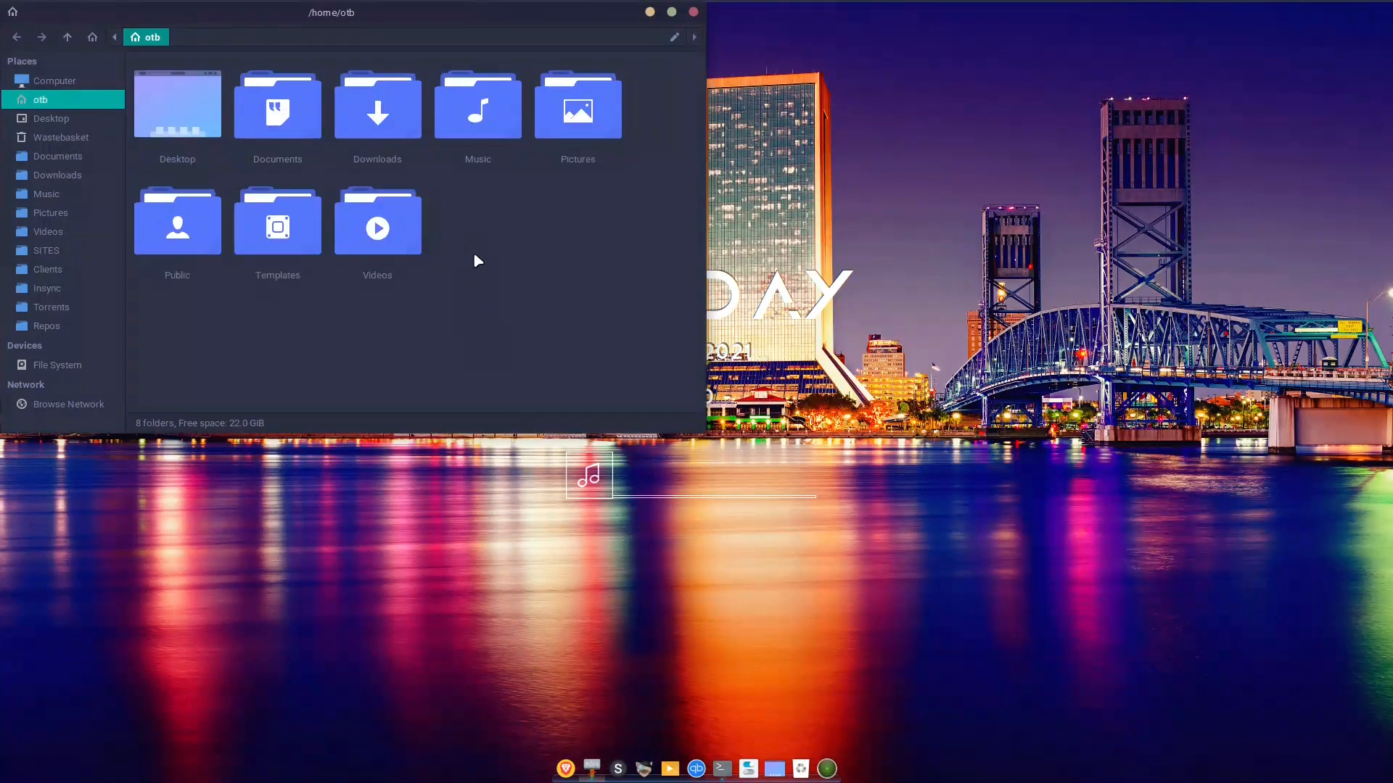
{"action": "scroll", "coordinate": [472, 251], "scroll_direction": "down", "scroll_amount": 2}
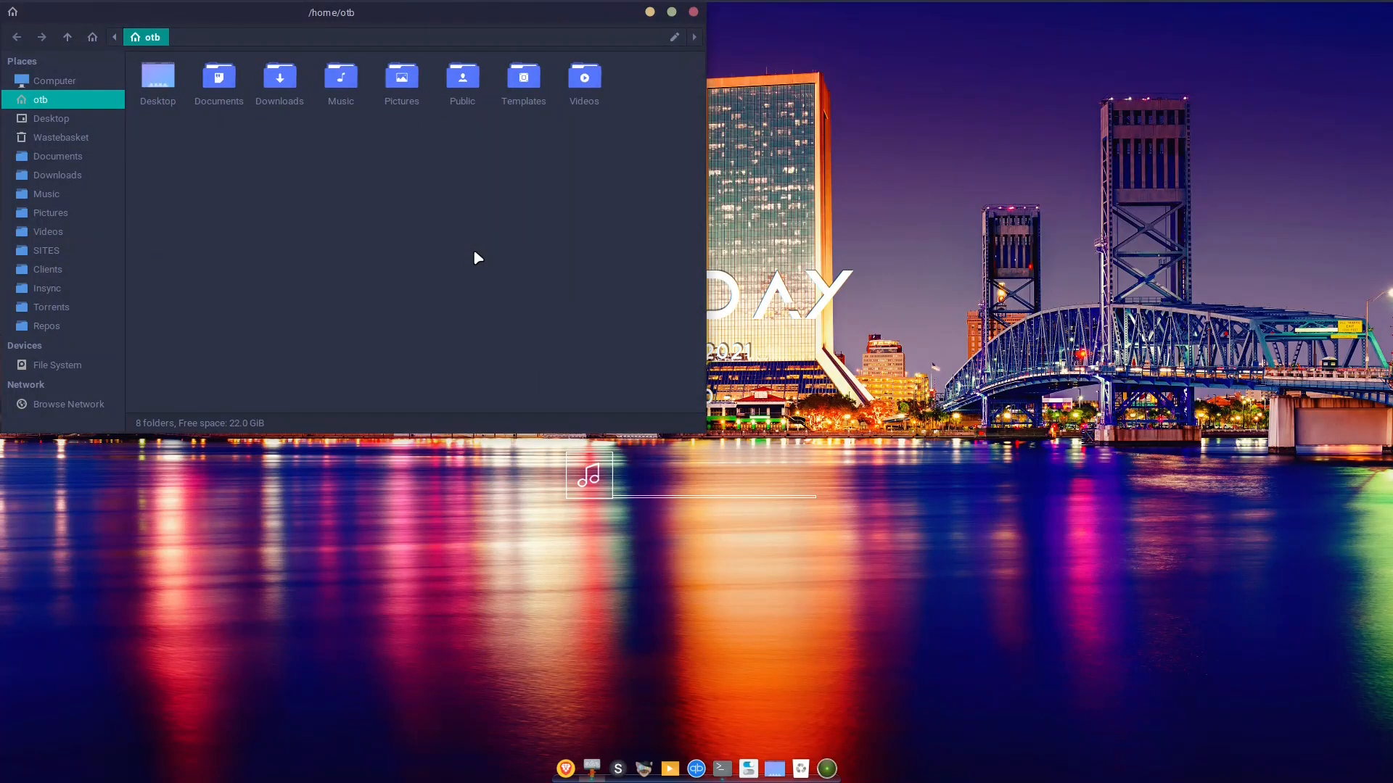
{"action": "scroll", "coordinate": [474, 251], "scroll_direction": "up", "scroll_amount": 1}
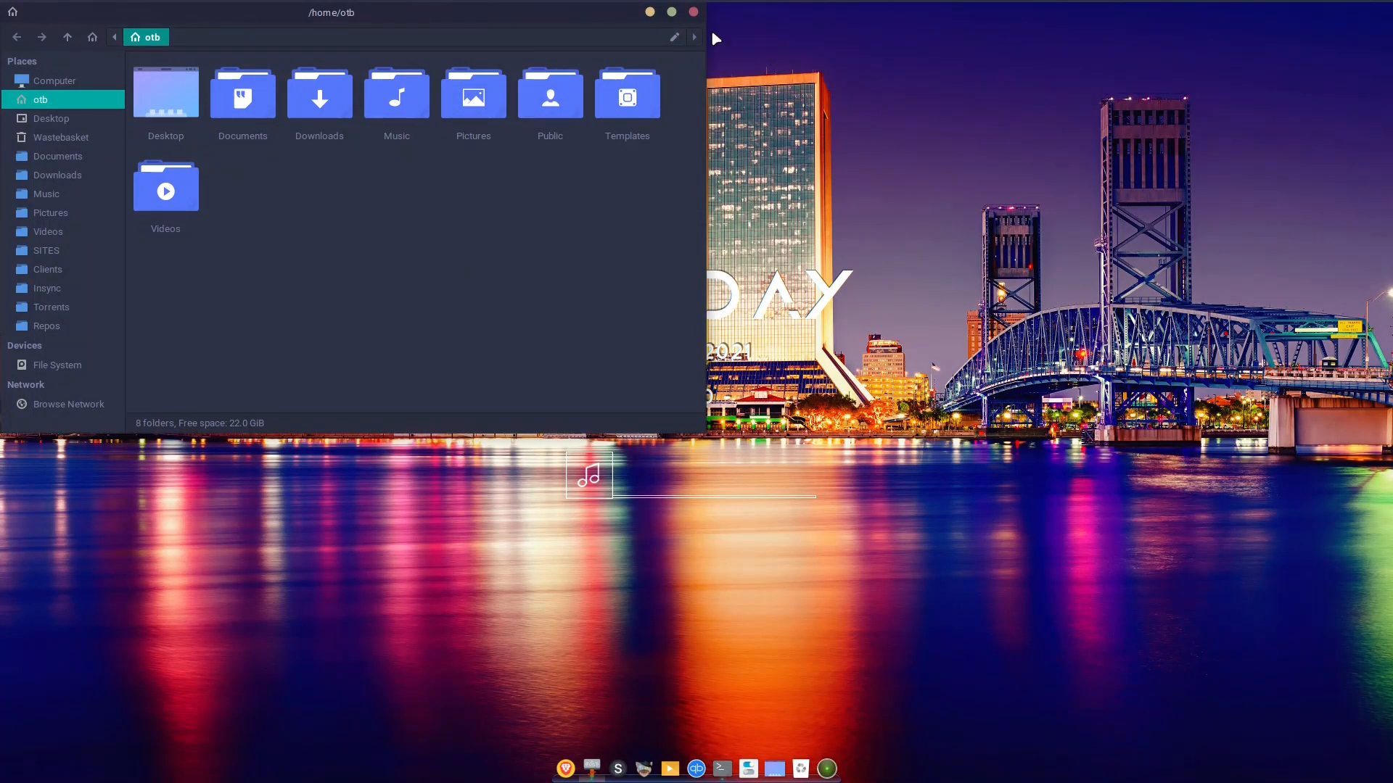
{"action": "left_click", "coordinate": [694, 12]}
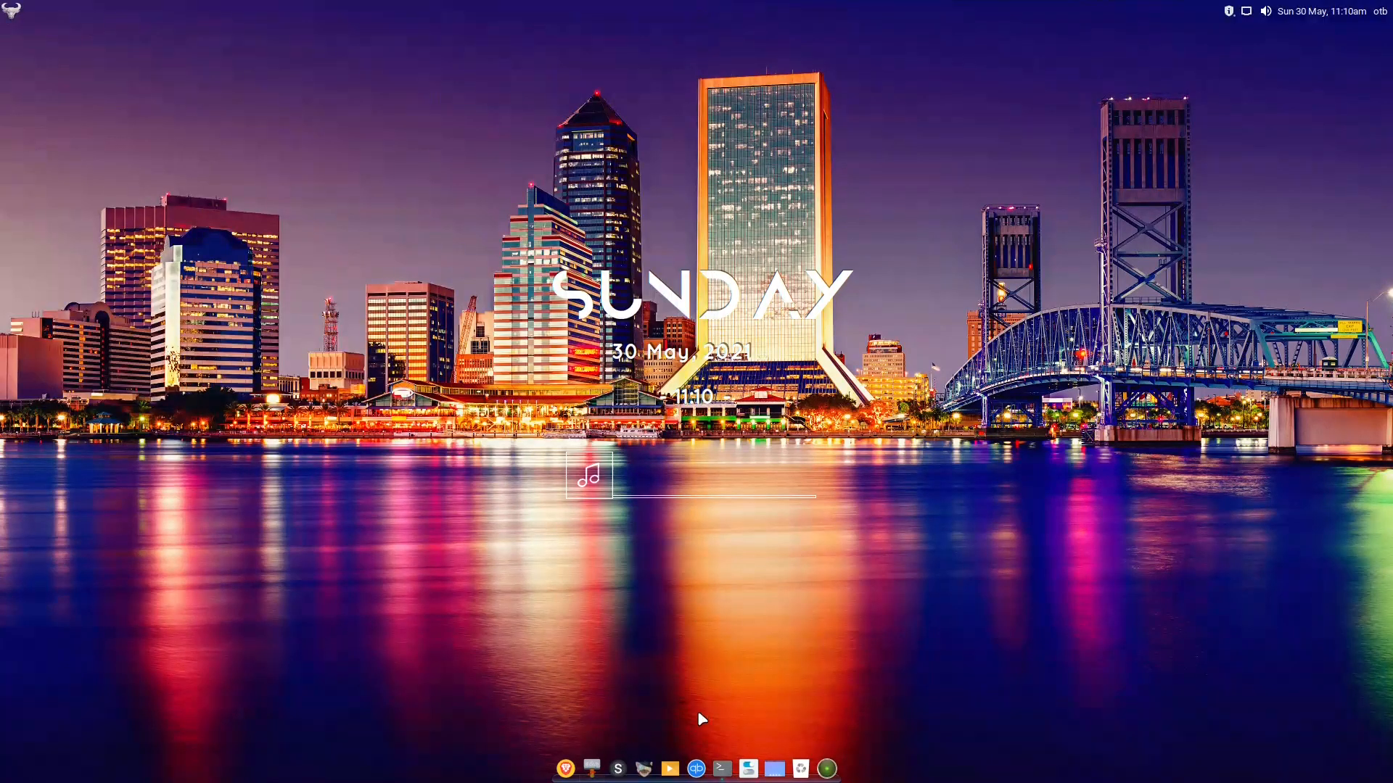
- Check the system's memory and processor usage with htop in the terminal, then close the terminal
{"action": "left_click", "coordinate": [723, 765]}
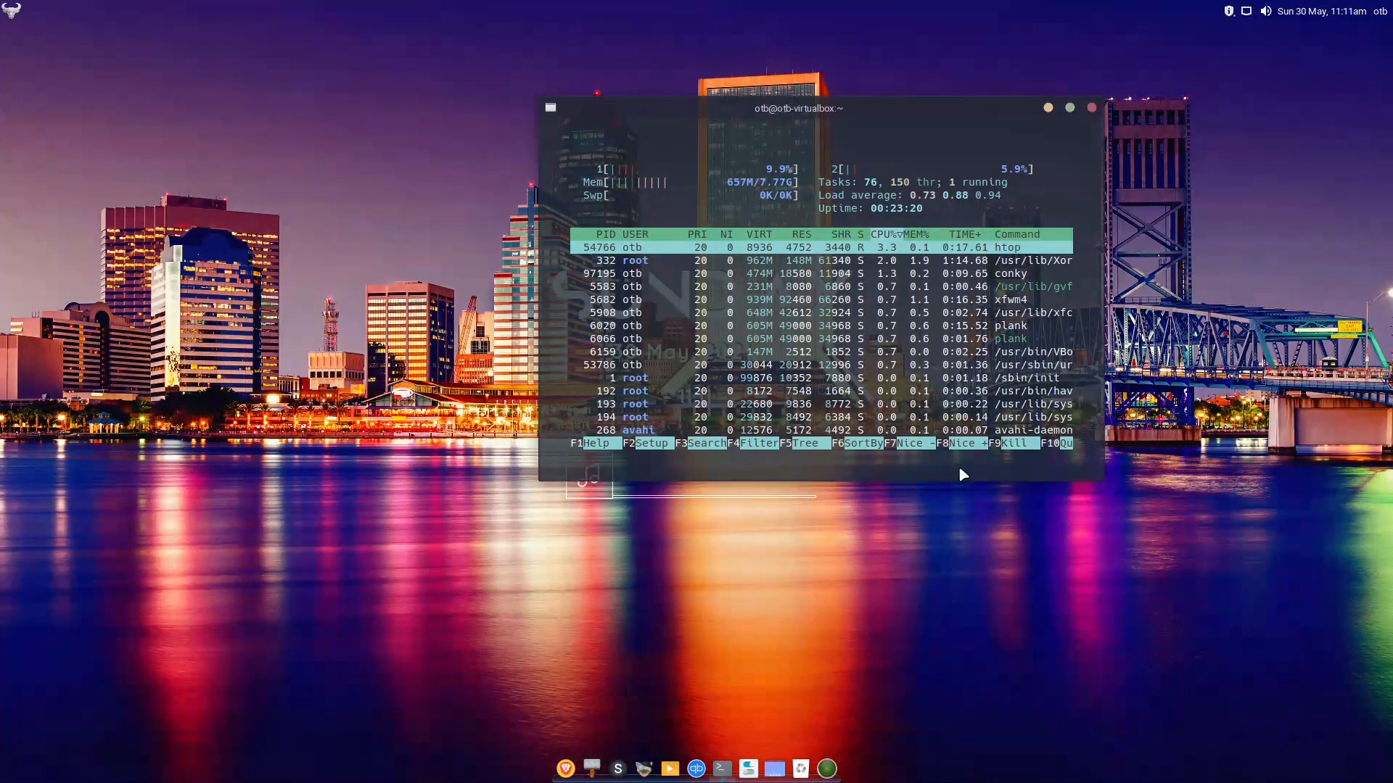
{"action": "left_click", "coordinate": [1091, 105]}
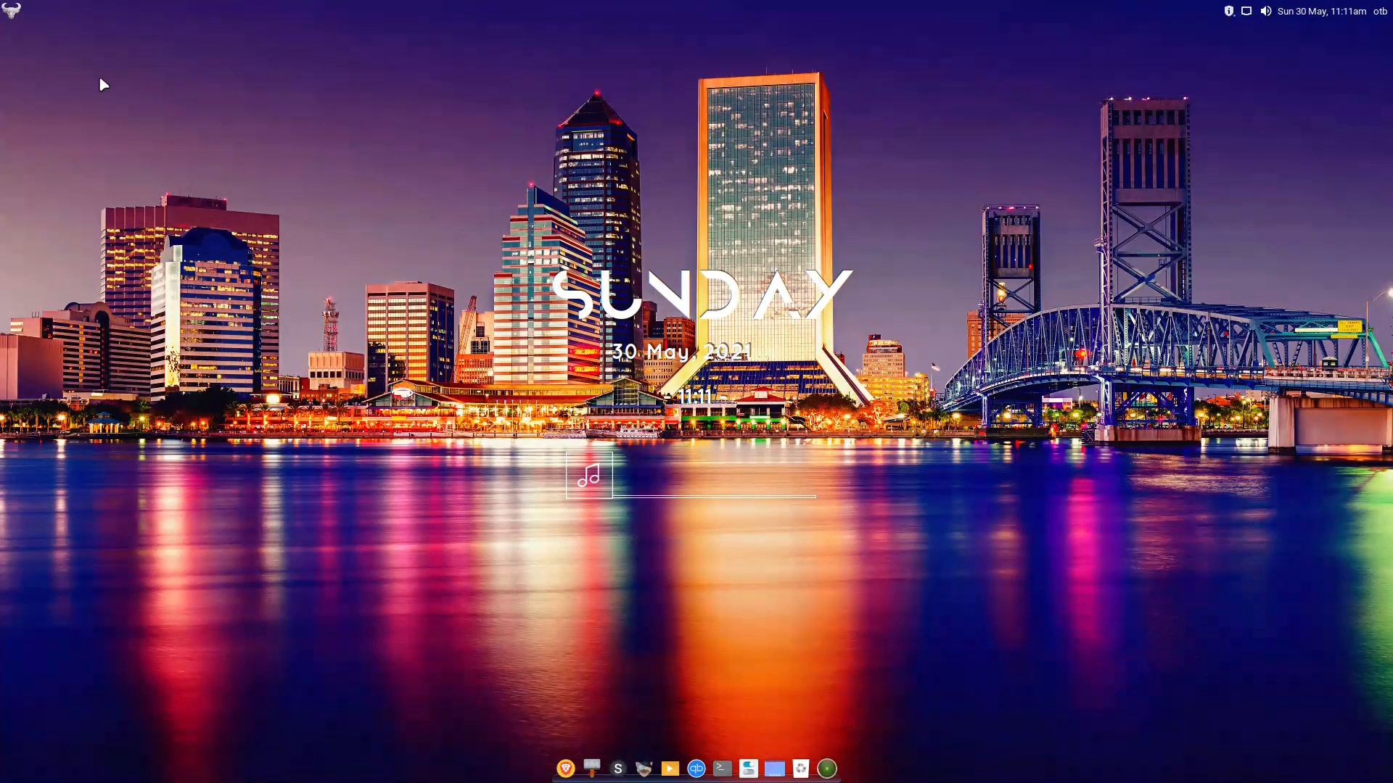
- Browse the application menu's Recently Used, All Applications and Accessories lists, then launch Vim from Accessories and close it
{"action": "left_click", "coordinate": [9, 8]}
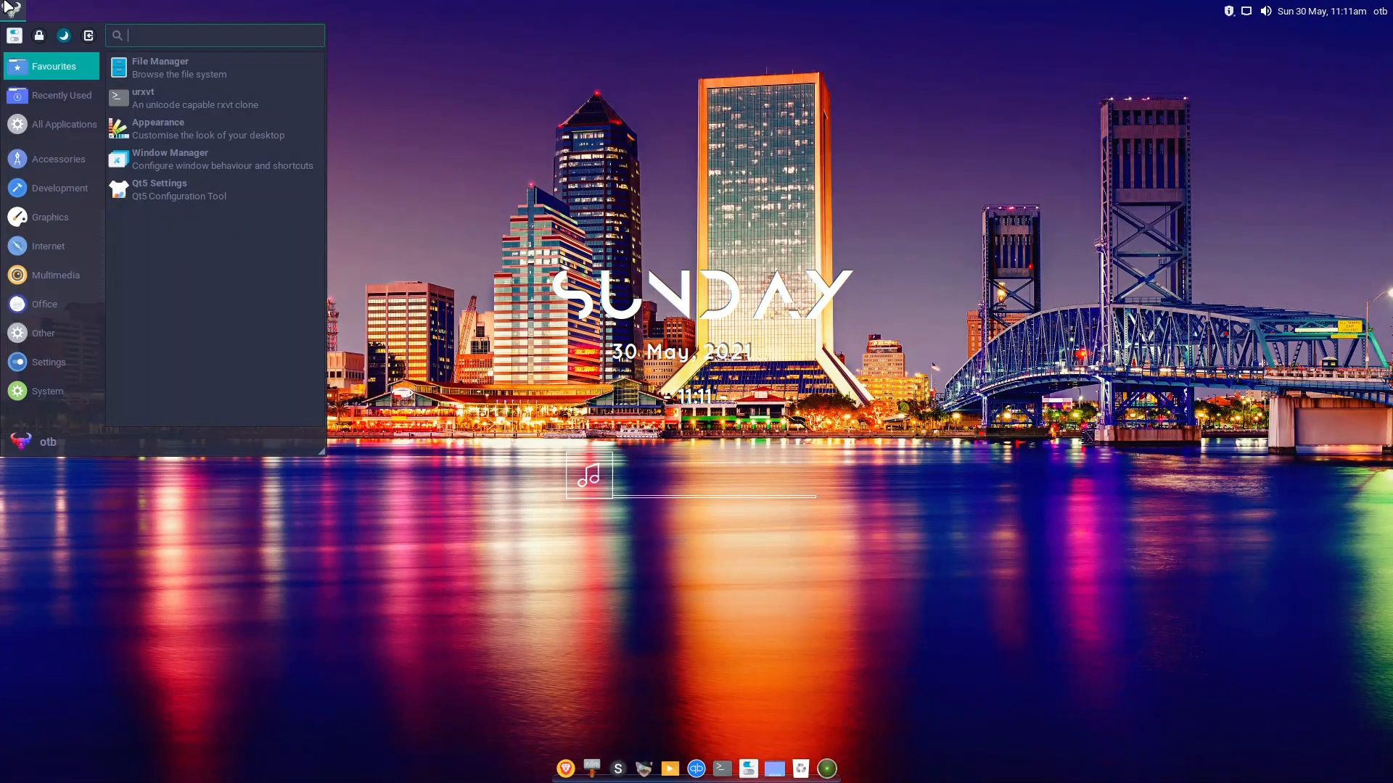
{"action": "left_click", "coordinate": [46, 100]}
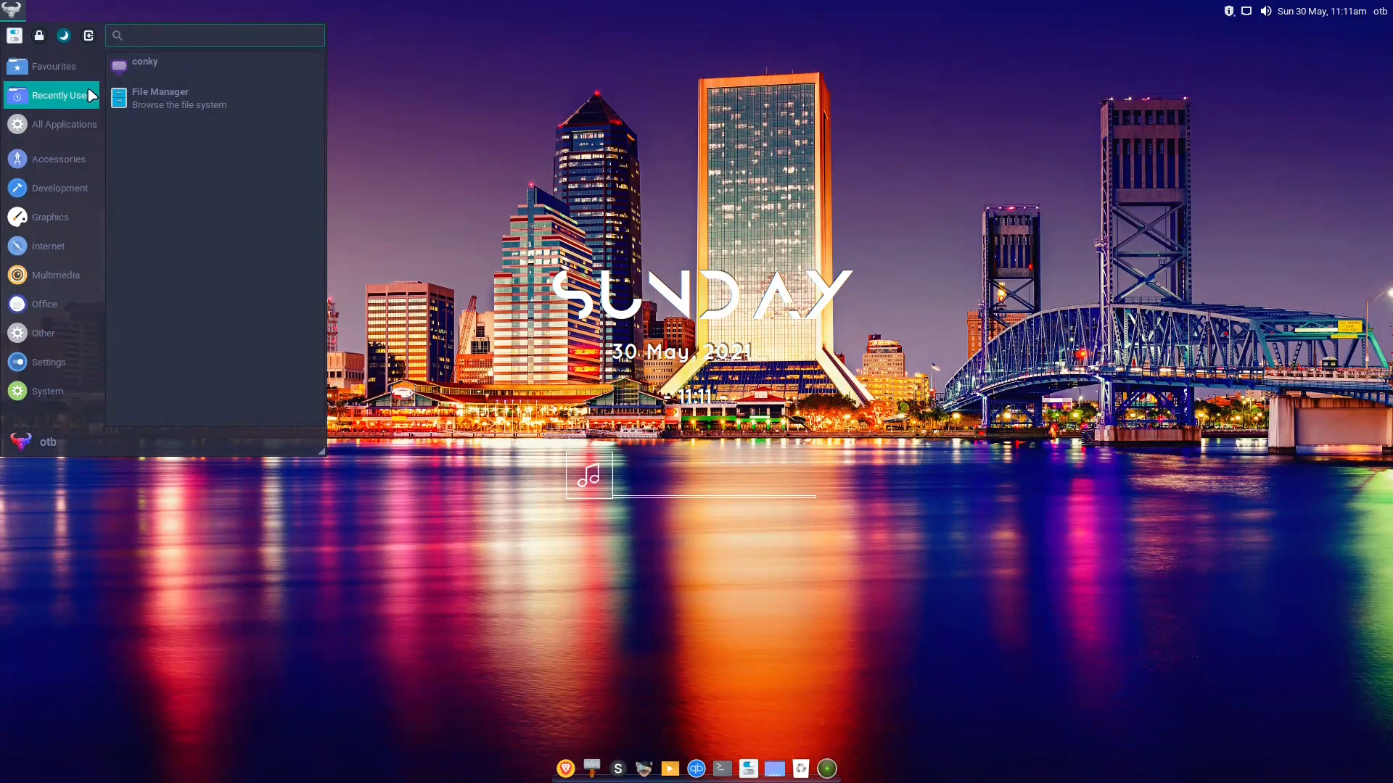
{"action": "left_click", "coordinate": [30, 128]}
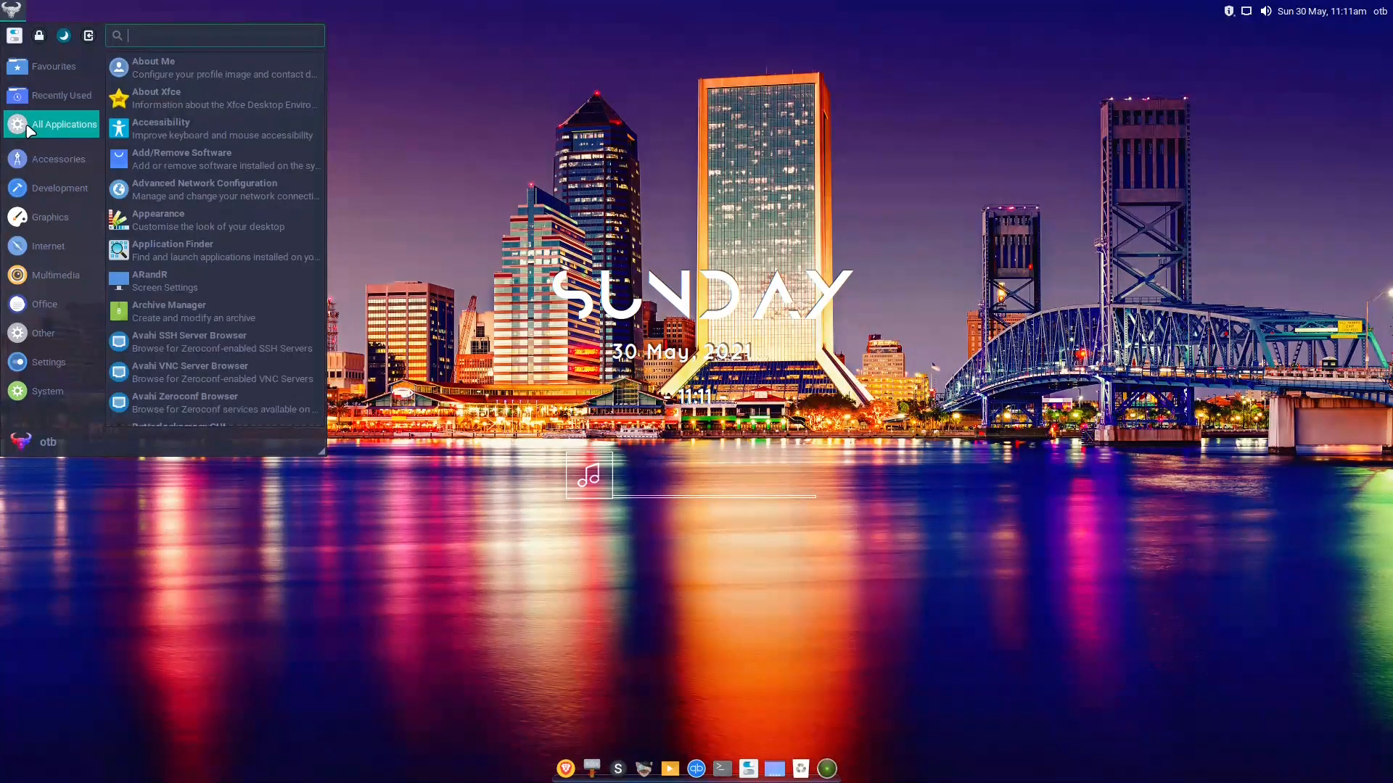
{"action": "left_click", "coordinate": [44, 159]}
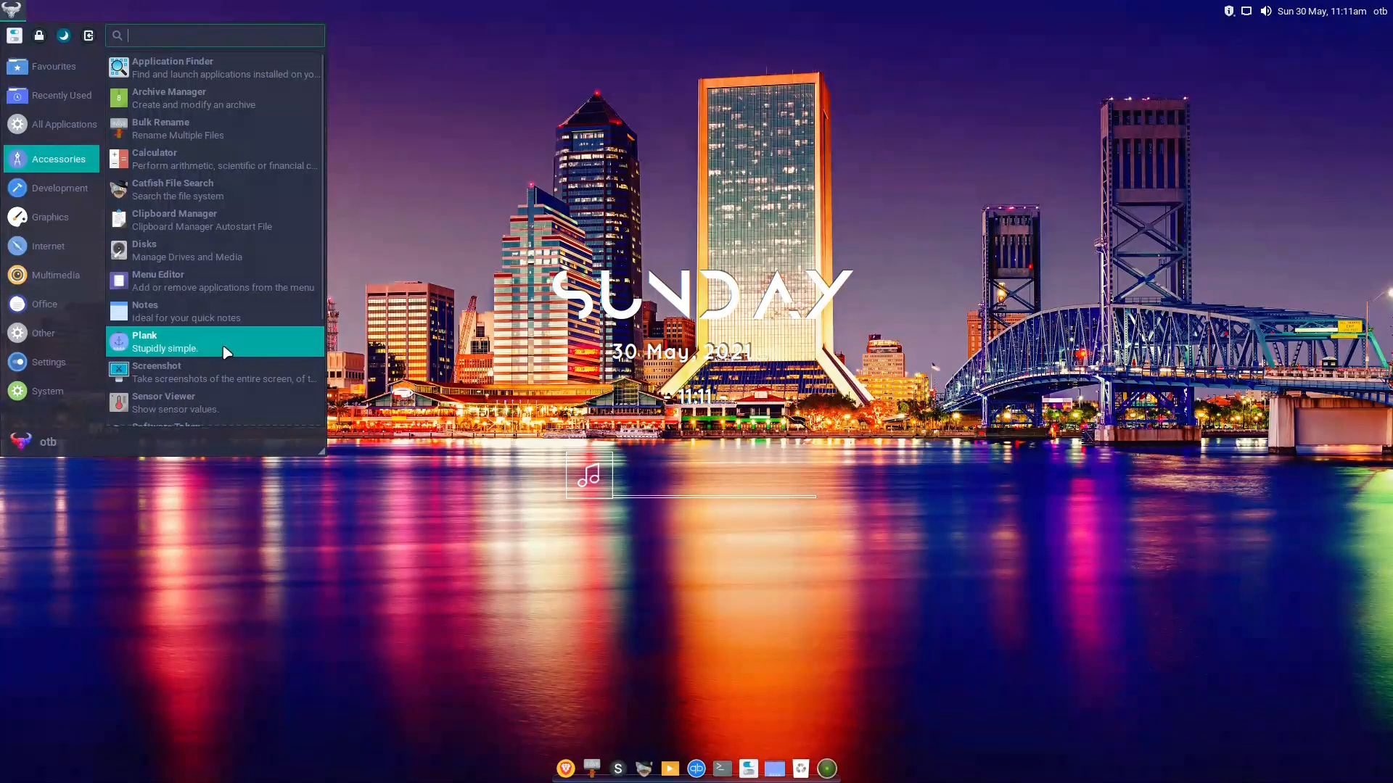
{"action": "scroll", "coordinate": [225, 352], "scroll_direction": "down", "scroll_amount": 2}
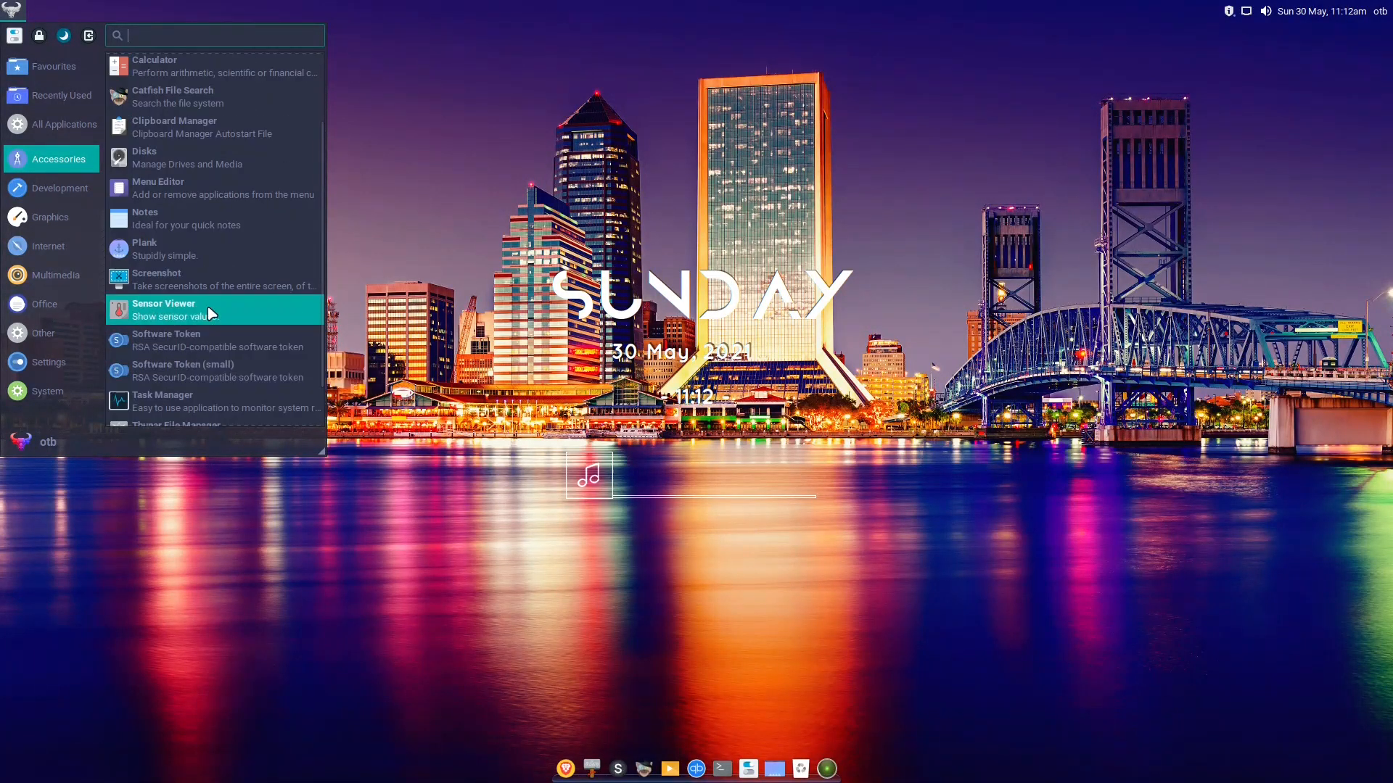
{"action": "scroll", "coordinate": [218, 363], "scroll_direction": "down", "scroll_amount": 1}
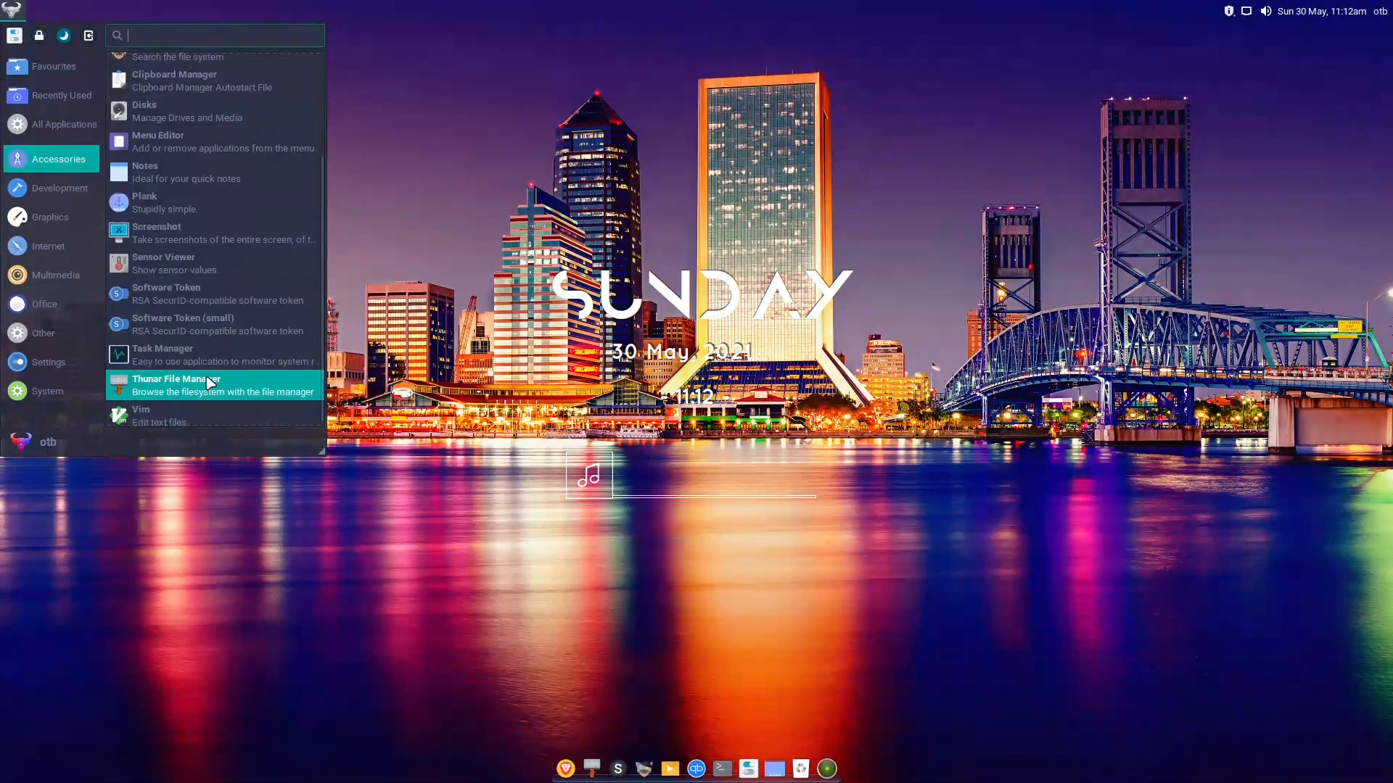
{"action": "left_click", "coordinate": [174, 420]}
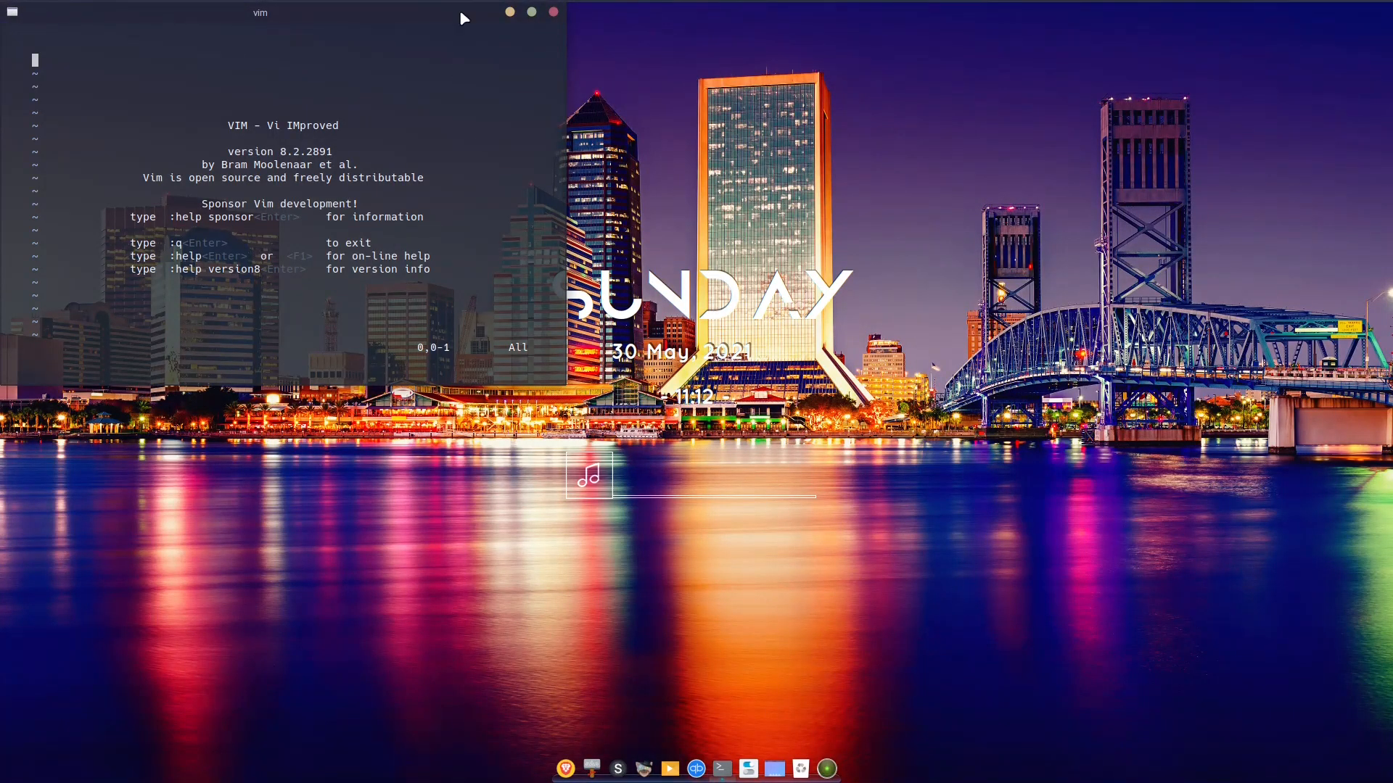
{"action": "left_click", "coordinate": [554, 12]}
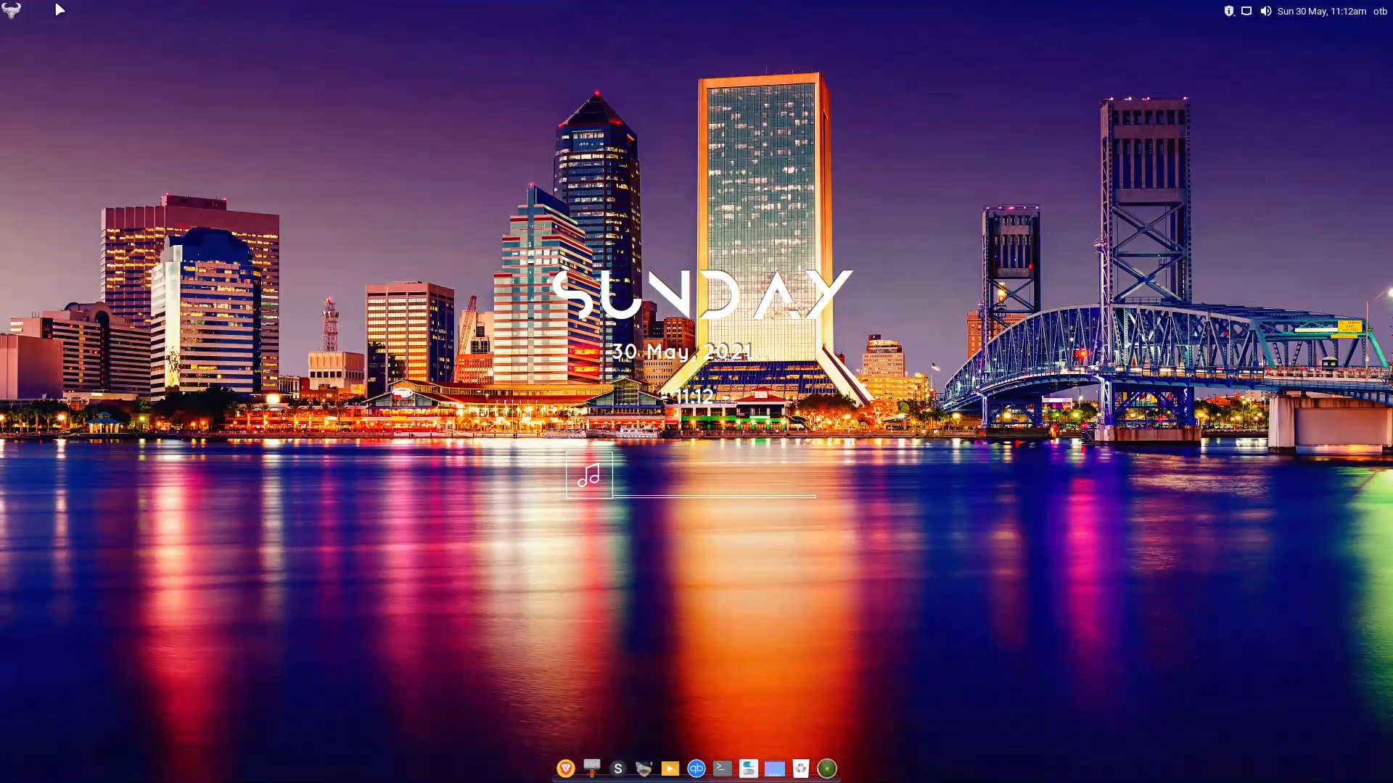
- Browse the application menu's Development, Graphics, Internet, Multimedia and Office categories to review the preinstalled programs
{"action": "left_click", "coordinate": [13, 8]}
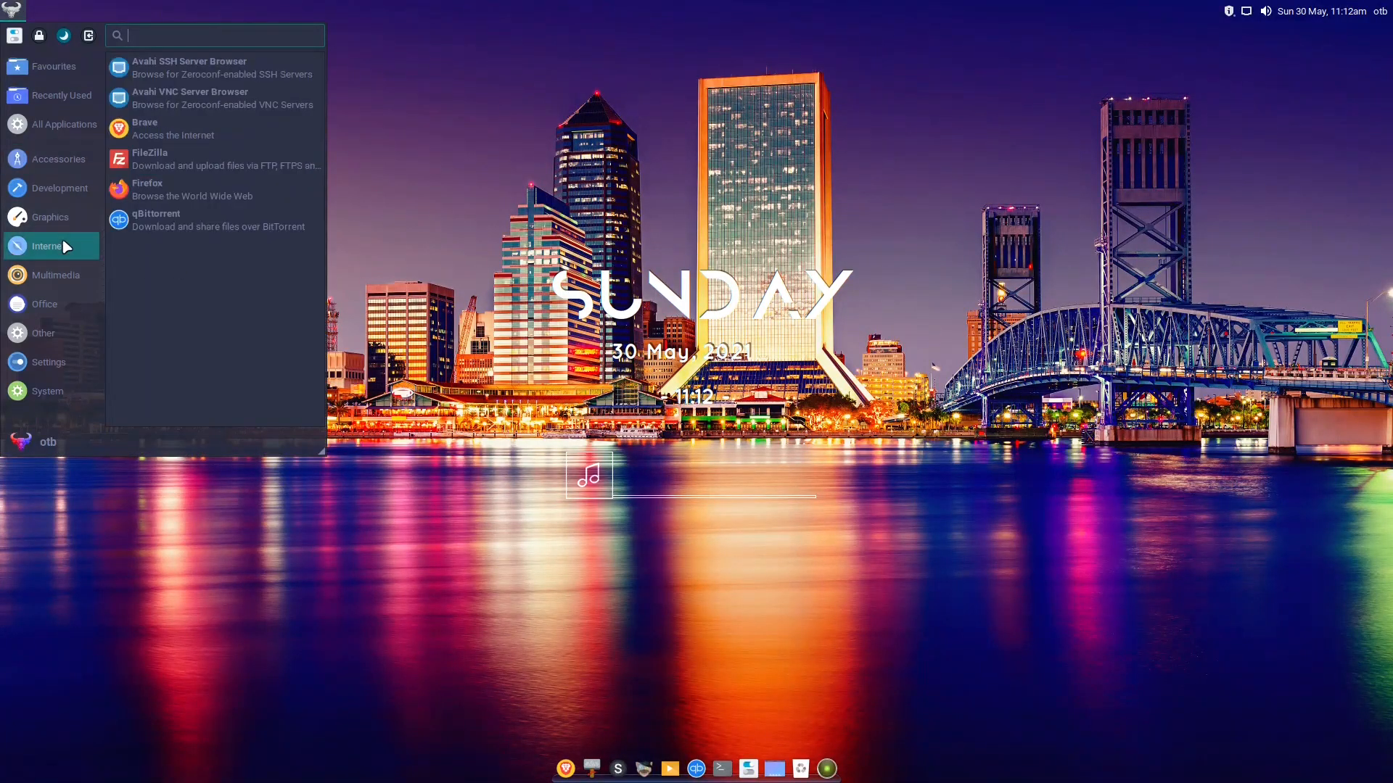
{"action": "mouse_move", "coordinate": [33, 165]}
{"action": "scroll", "coordinate": [210, 219], "scroll_direction": "down", "scroll_amount": 4}
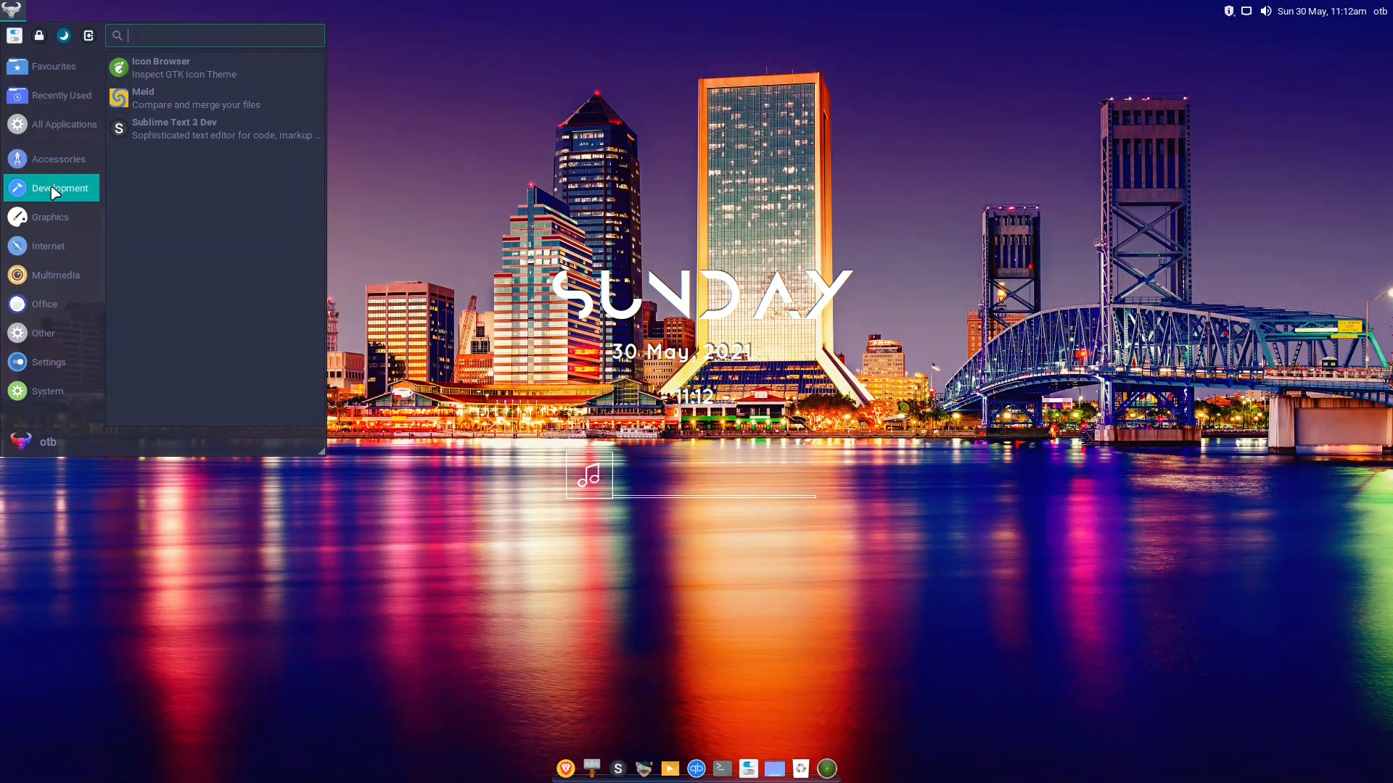
{"action": "left_click", "coordinate": [52, 216]}
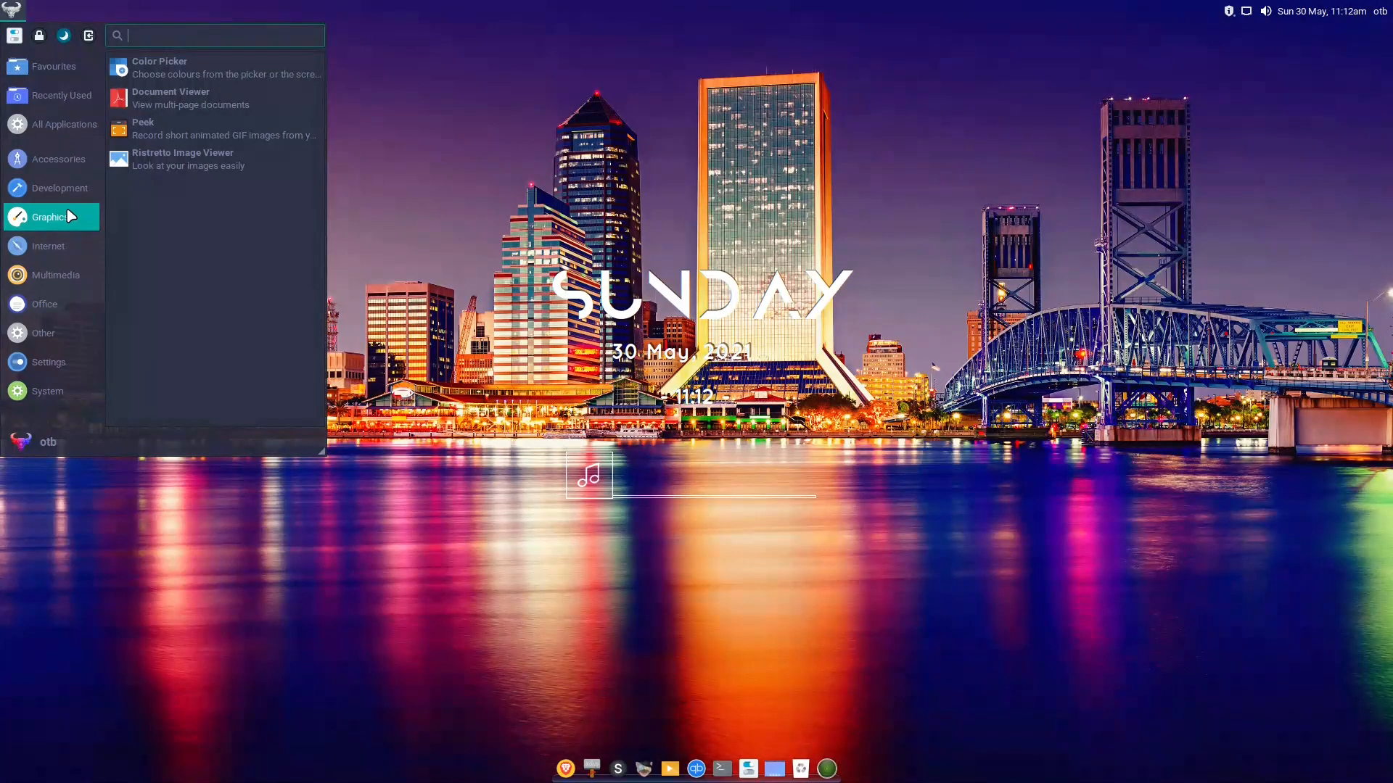
{"action": "left_click", "coordinate": [46, 246]}
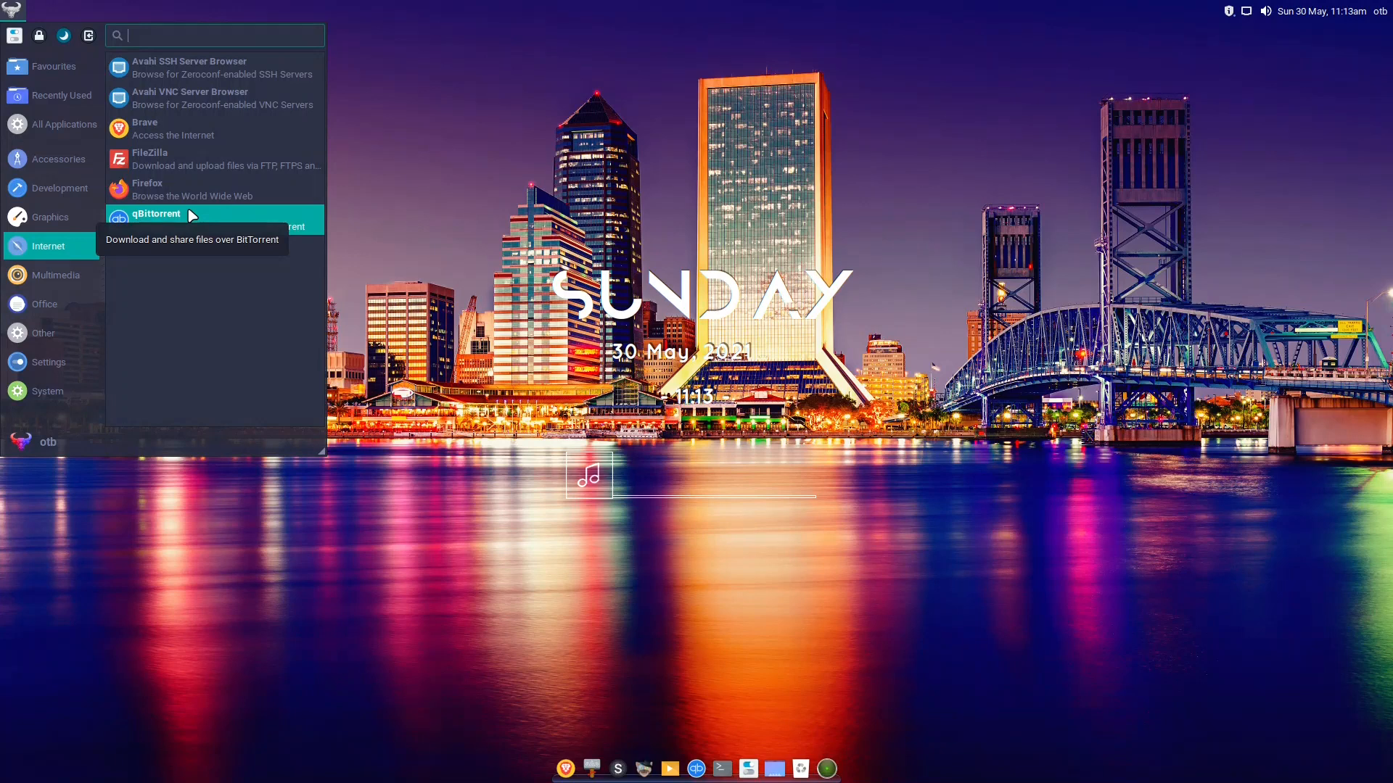
{"action": "mouse_move", "coordinate": [25, 277]}
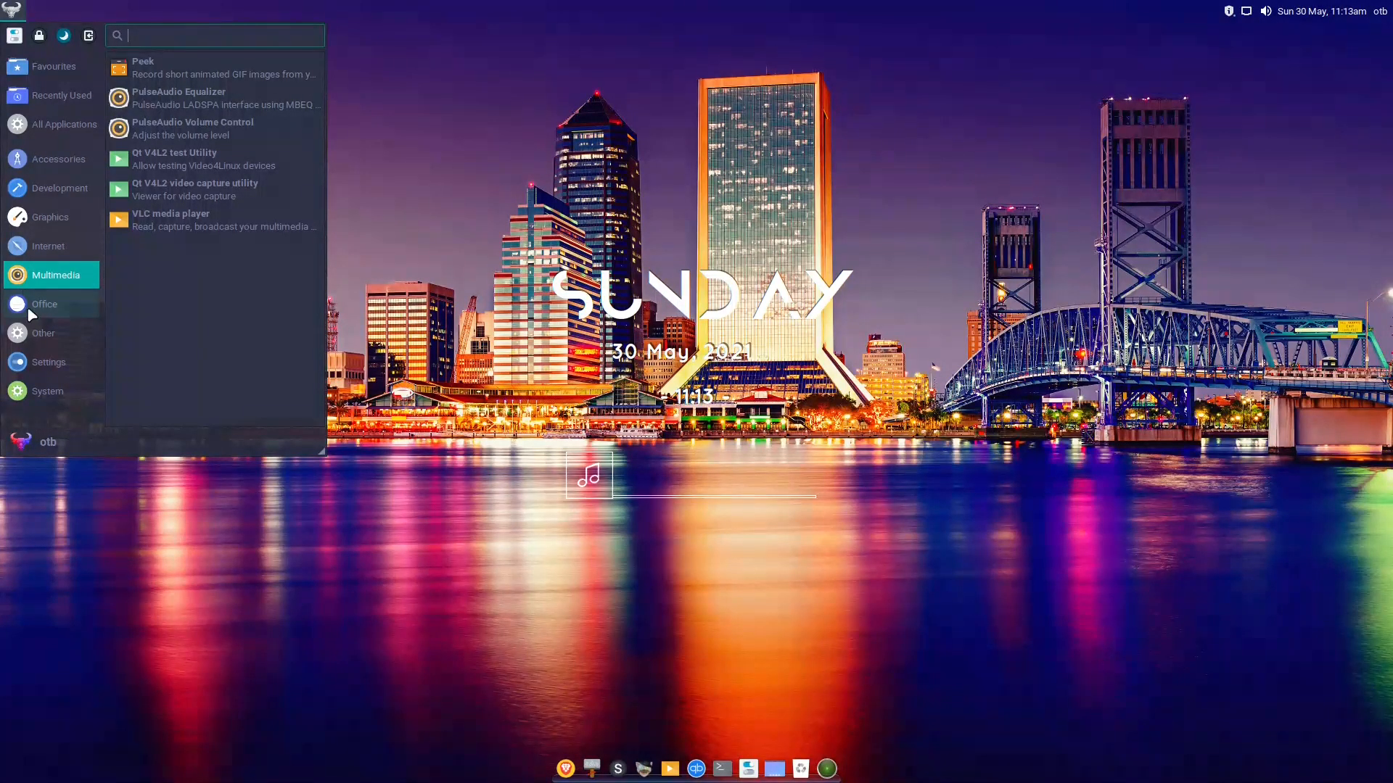
{"action": "mouse_move", "coordinate": [29, 308]}
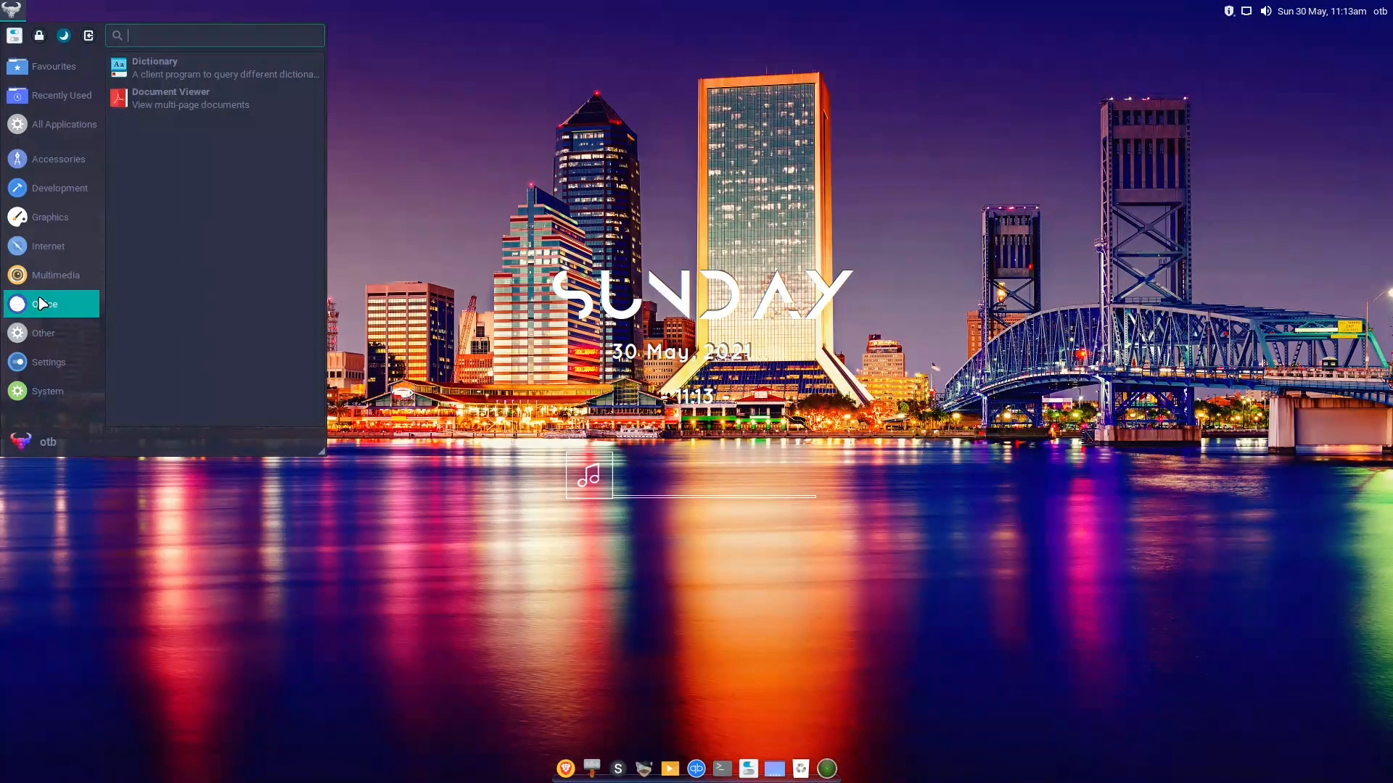
- Launch gmrun from the application menu's Other category, then close it
{"action": "left_click", "coordinate": [43, 335]}
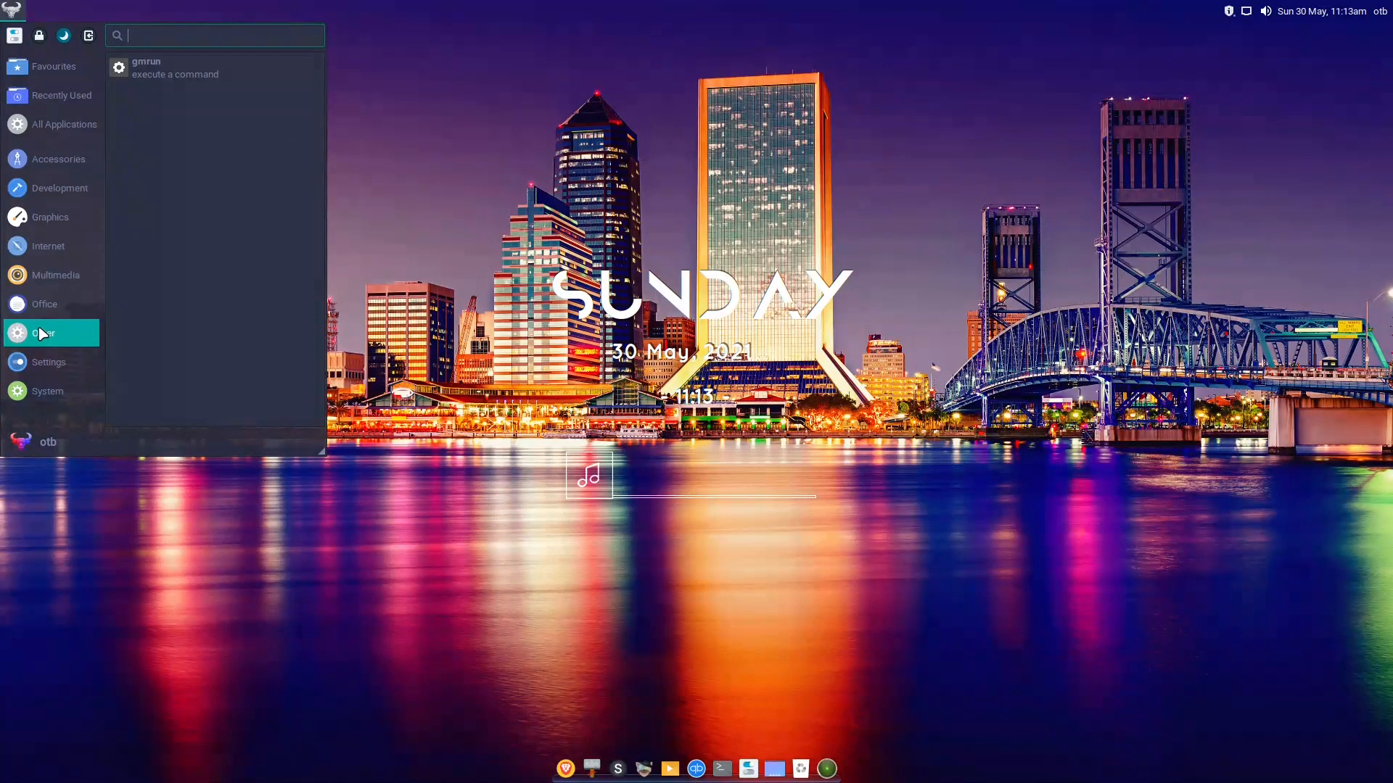
{"action": "left_click", "coordinate": [147, 70]}
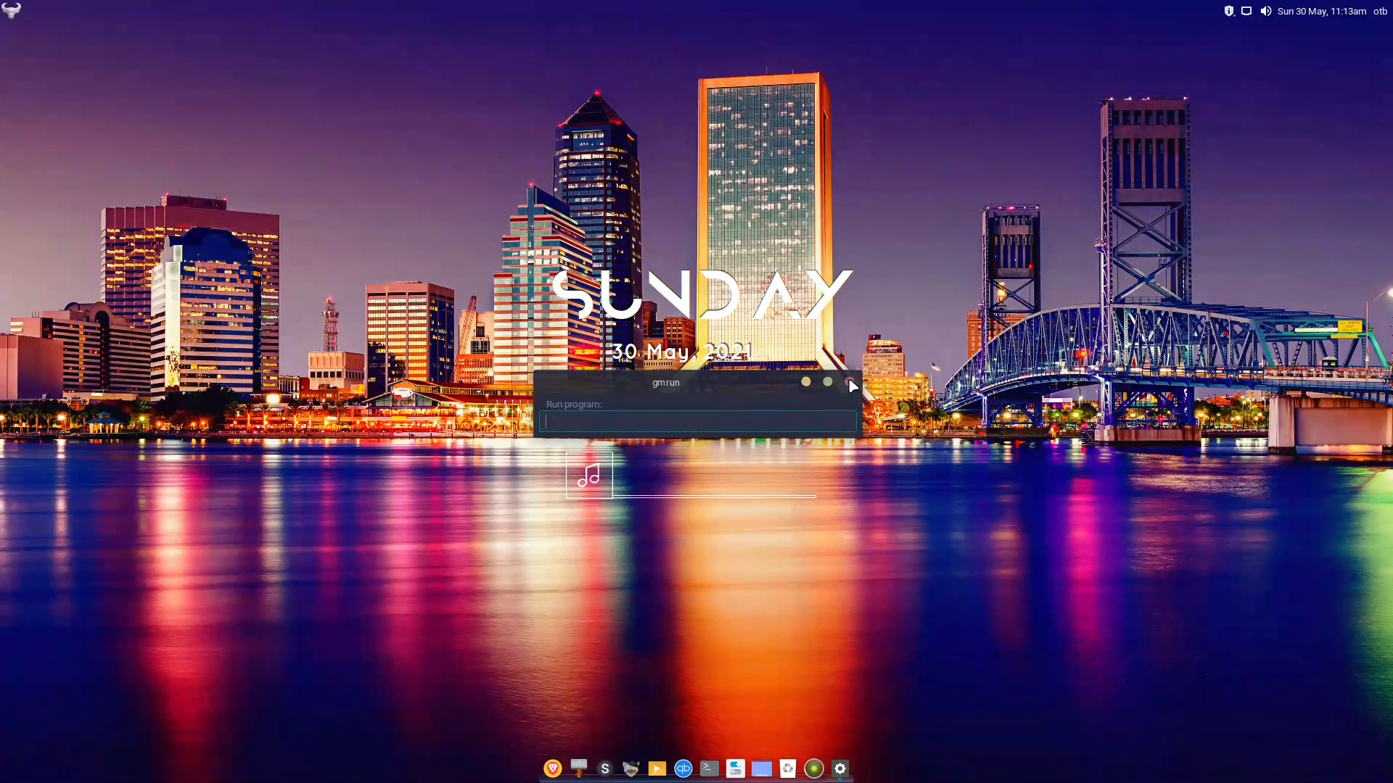
{"action": "left_click", "coordinate": [850, 383]}
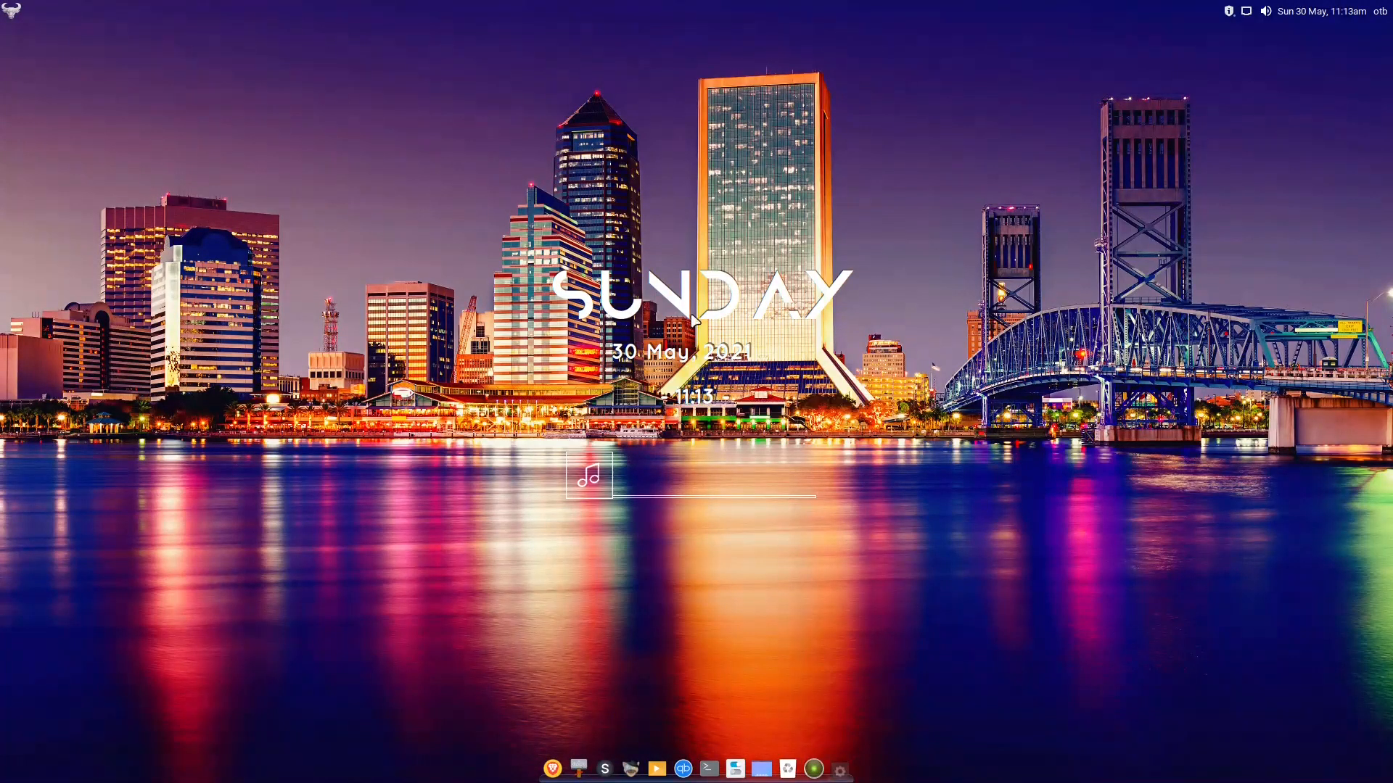
- Launch Betterlockscreen GUI from the Settings category, look through its lock screen images and close it
{"action": "left_click", "coordinate": [16, 13]}
{"action": "left_click", "coordinate": [21, 391]}
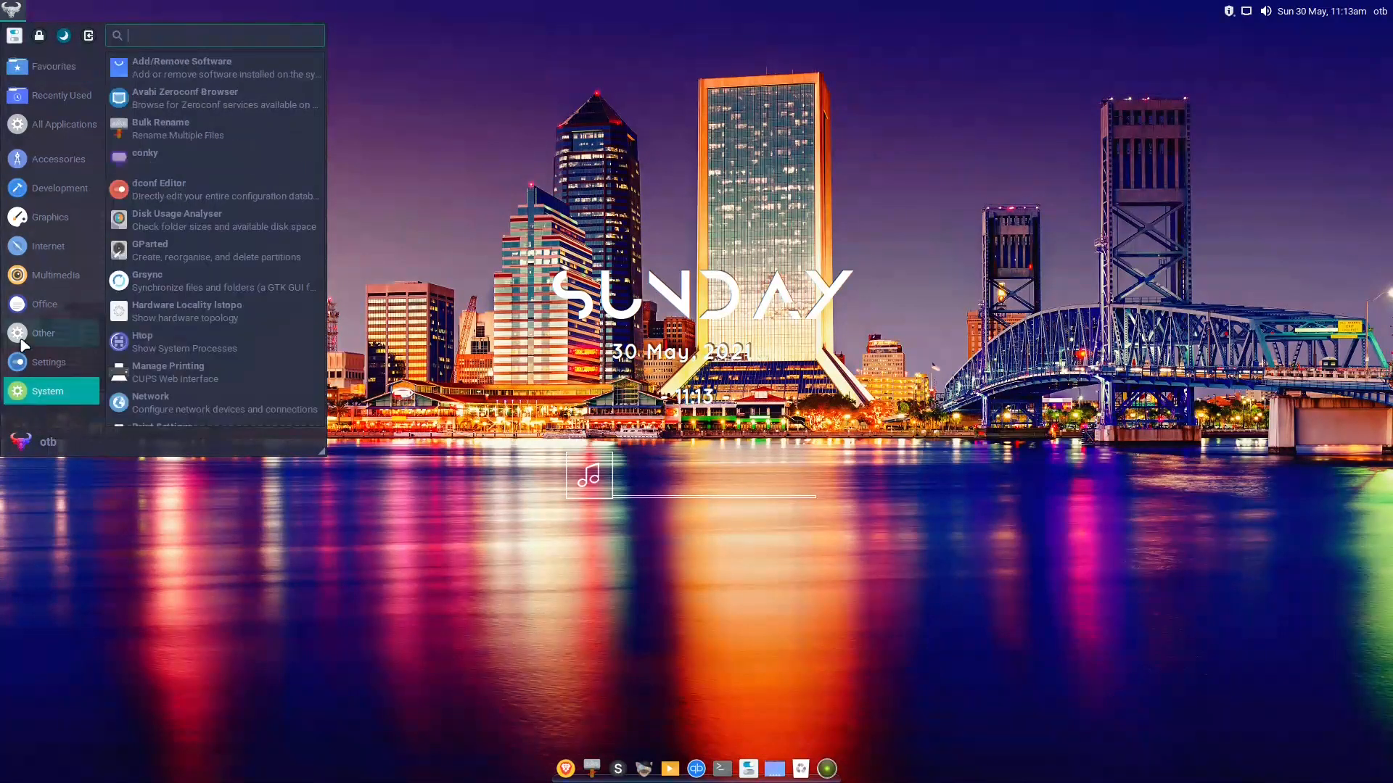
{"action": "left_click", "coordinate": [25, 354]}
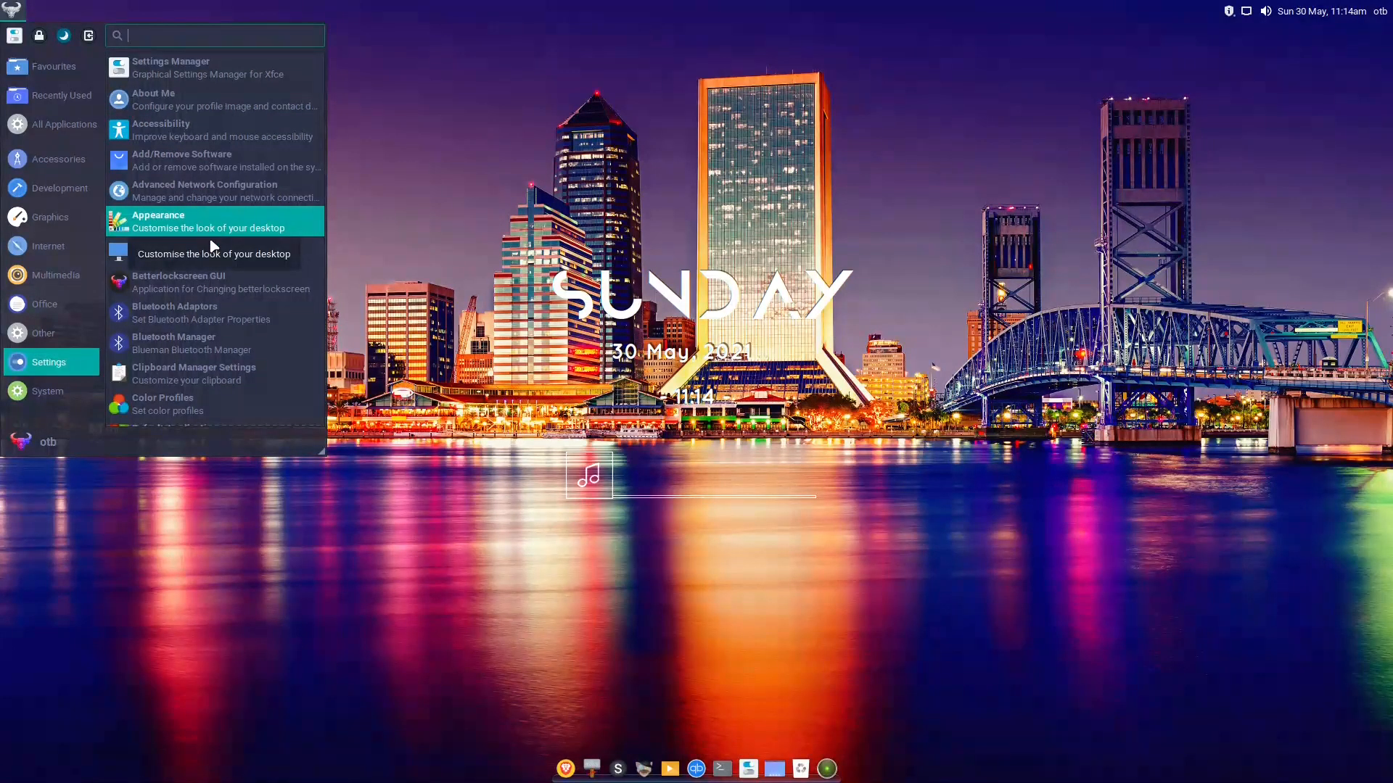
{"action": "left_click", "coordinate": [206, 287]}
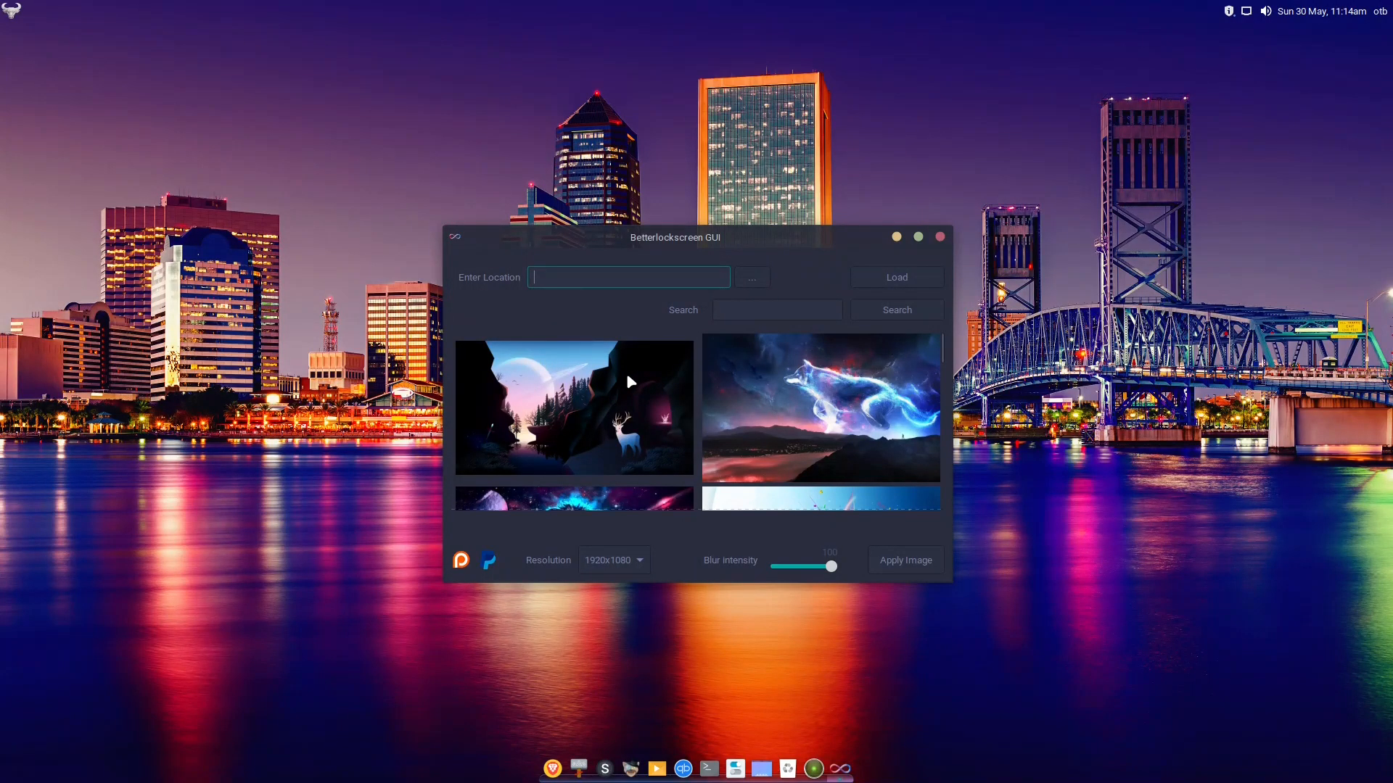
{"action": "left_click_drag", "start_coordinate": [710, 237], "coordinate": [591, 98]}
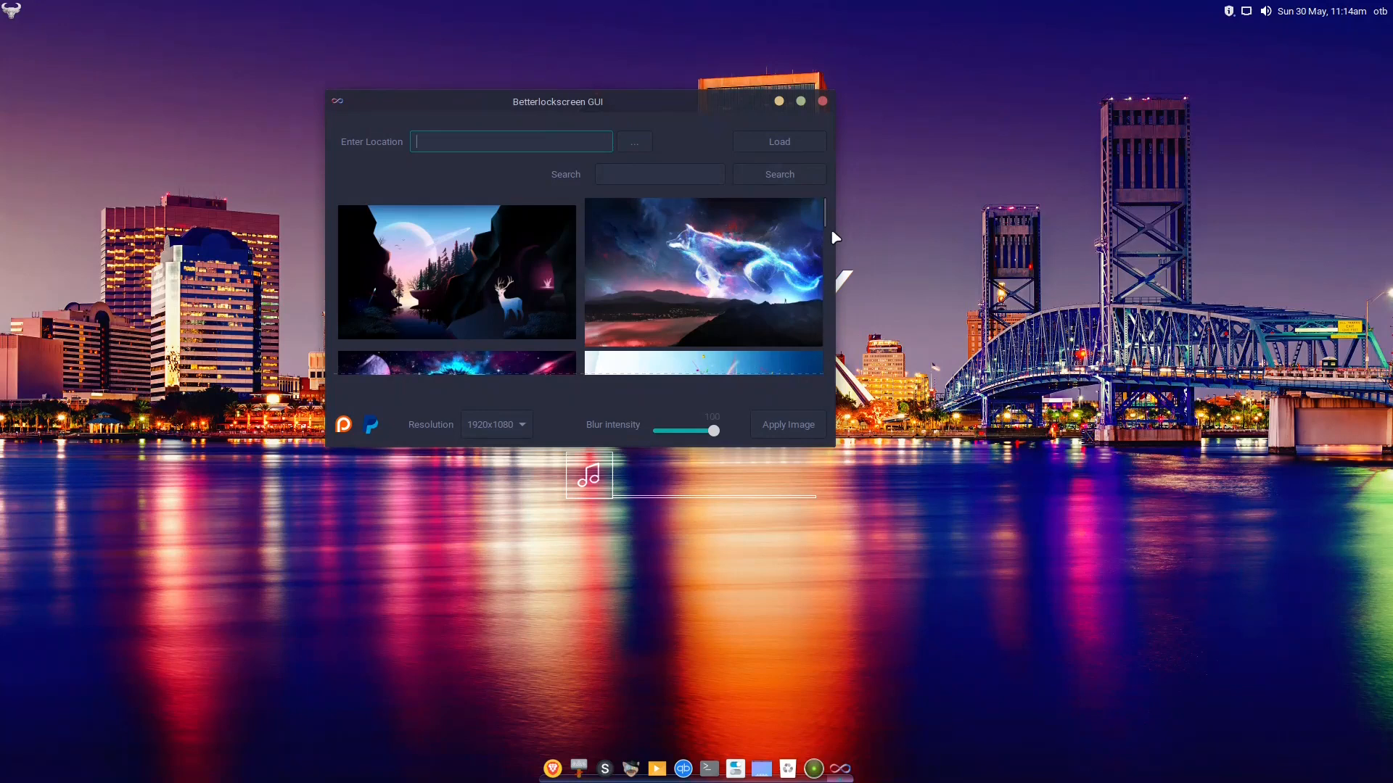
{"action": "mouse_move", "coordinate": [825, 221]}
{"action": "left_mouse_down"}
{"action": "mouse_move", "coordinate": [825, 380]}
{"action": "mouse_move", "coordinate": [830, 308]}
{"action": "left_mouse_up"}
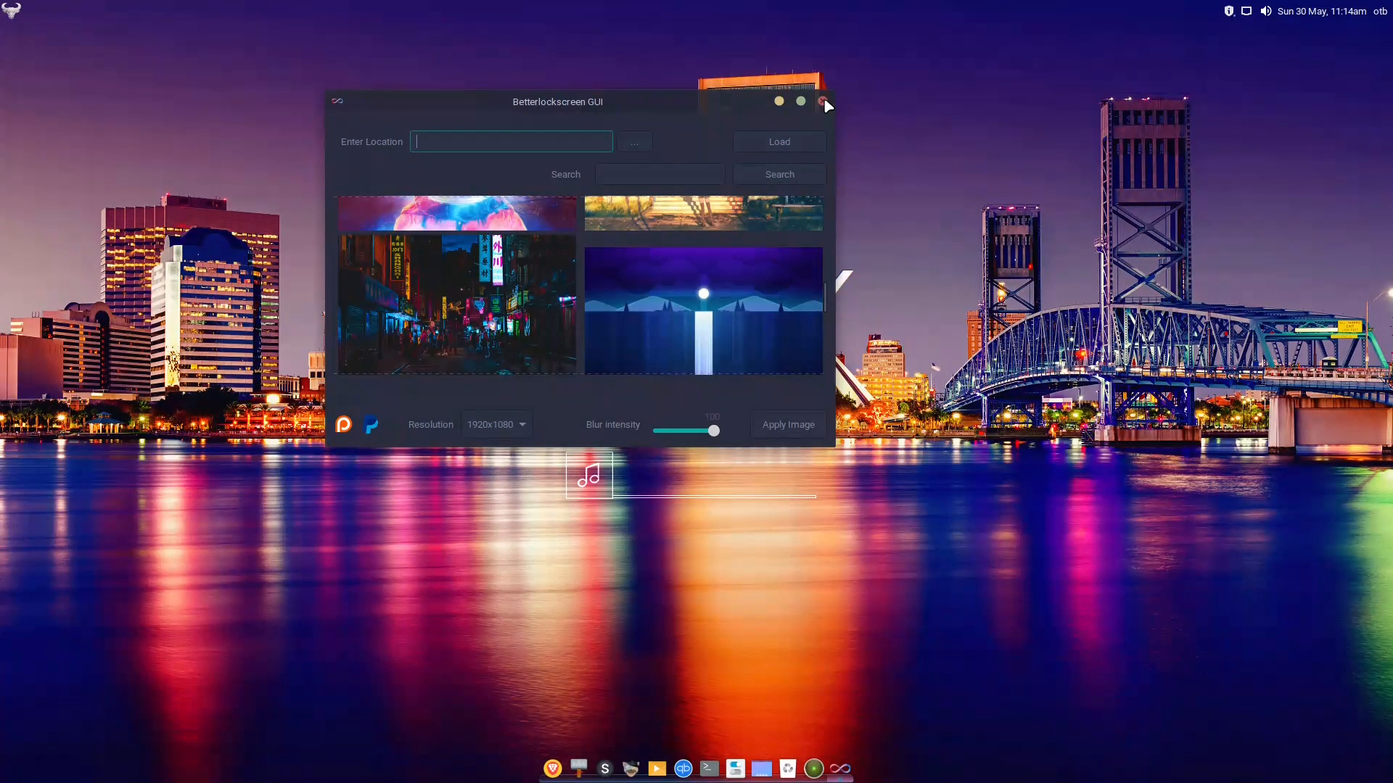
{"action": "left_click", "coordinate": [823, 101]}
- Open Default Applications from the Settings category, review its Internet, Utilities and Others assignments, then close it
{"action": "left_click", "coordinate": [24, 3]}
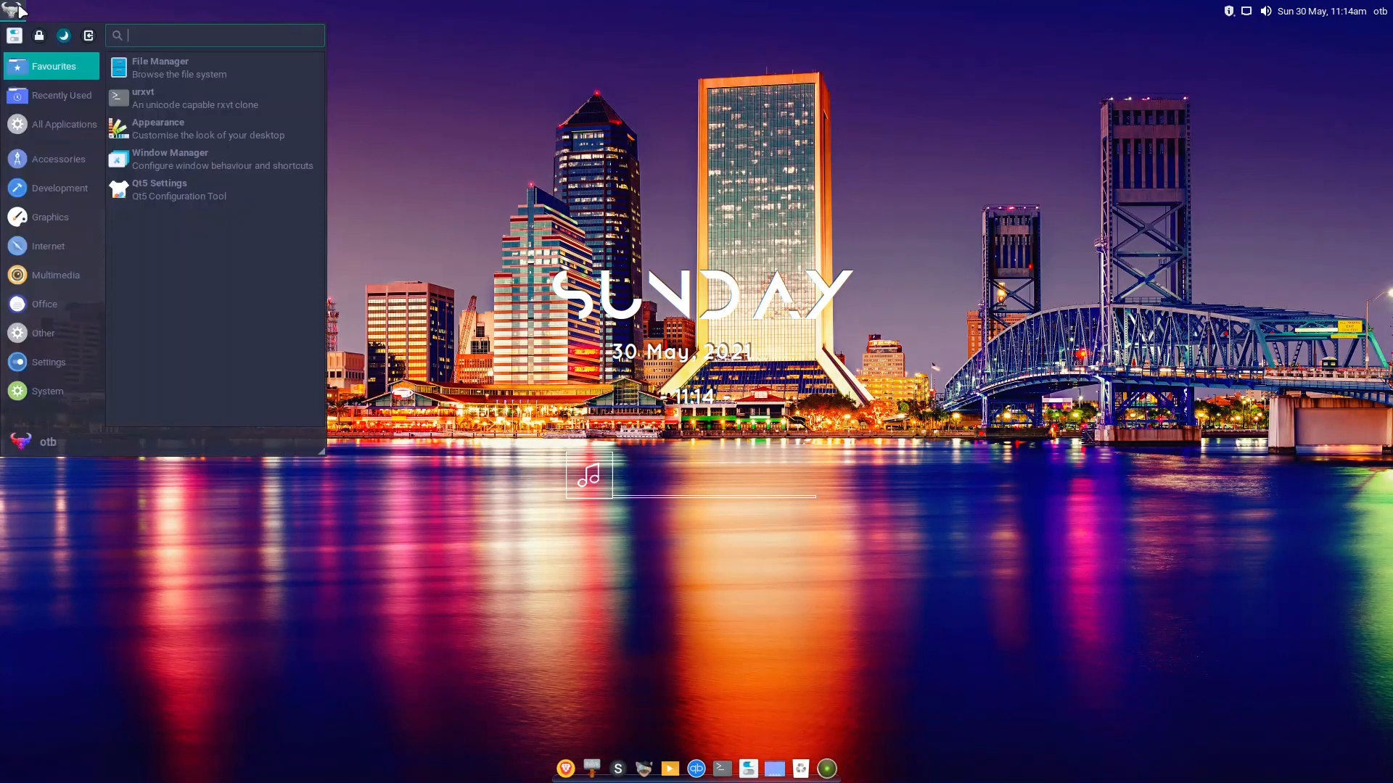
{"action": "left_click", "coordinate": [45, 367]}
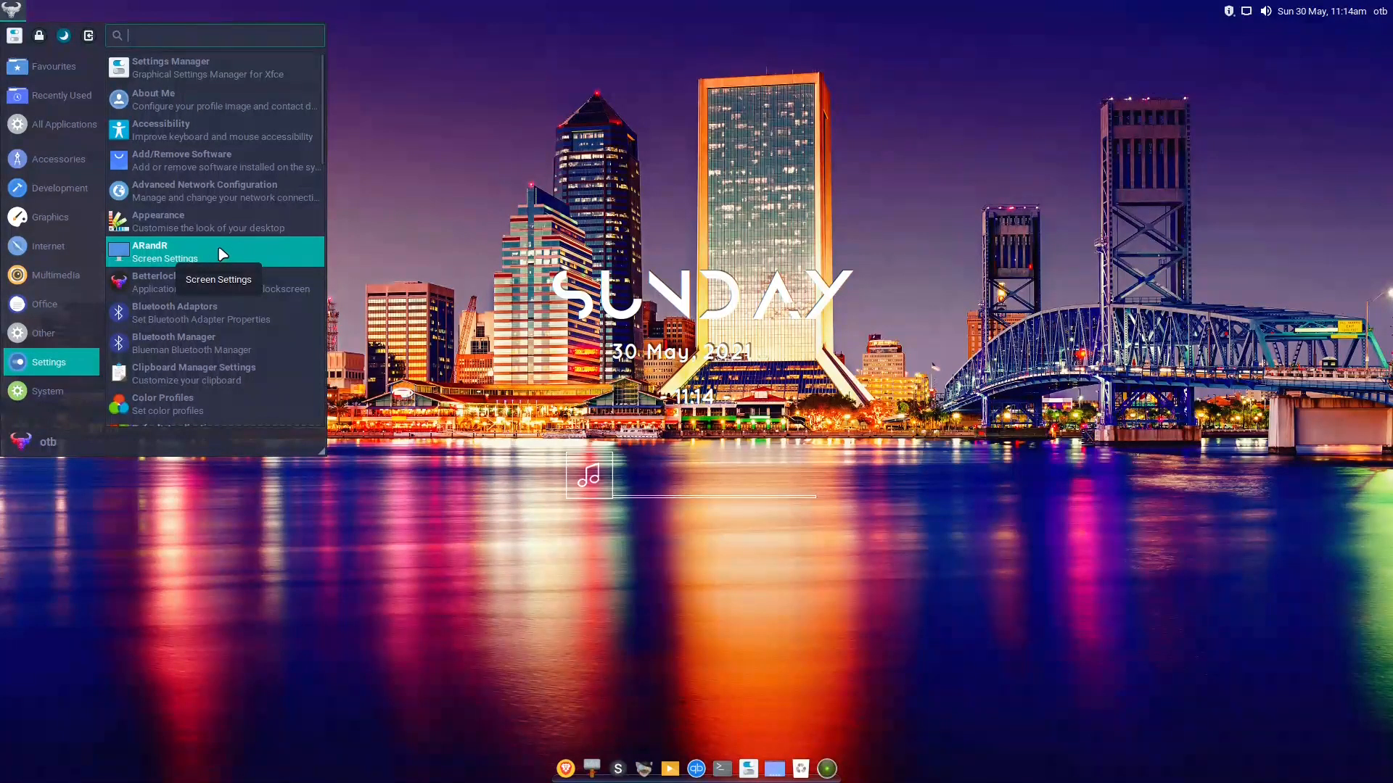
{"action": "scroll", "coordinate": [216, 256], "scroll_direction": "down", "scroll_amount": 2}
{"action": "scroll", "coordinate": [239, 259], "scroll_direction": "down", "scroll_amount": 2}
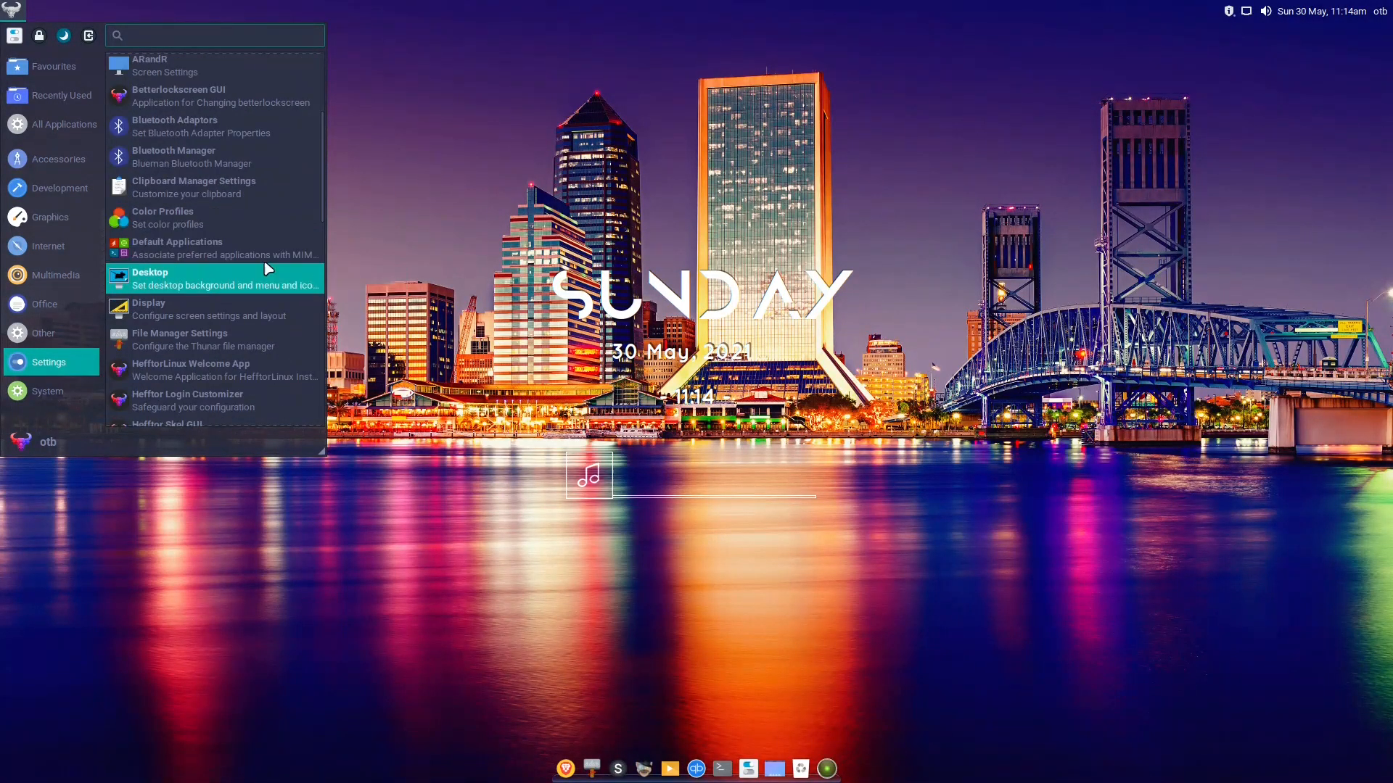
{"action": "left_click", "coordinate": [172, 255]}
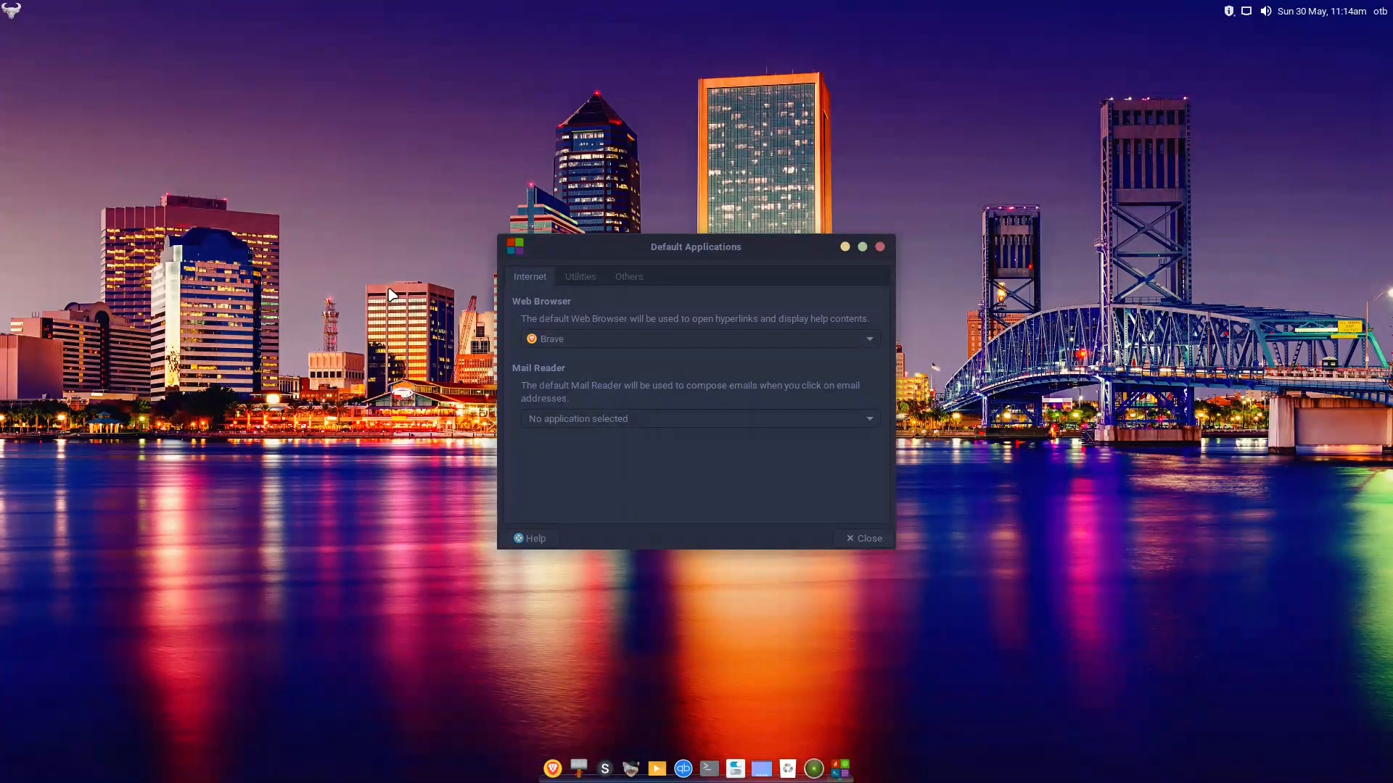
{"action": "left_click", "coordinate": [582, 274]}
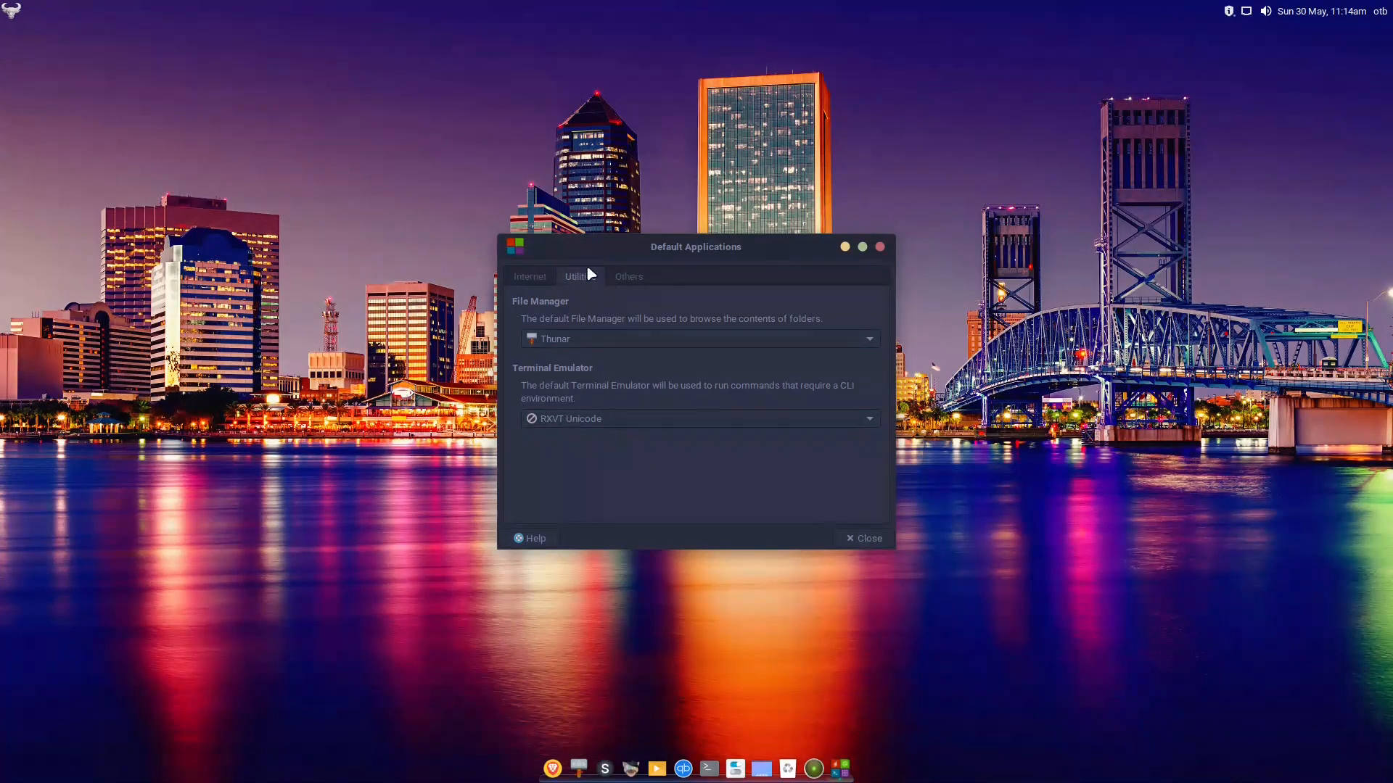
{"action": "left_click", "coordinate": [630, 280]}
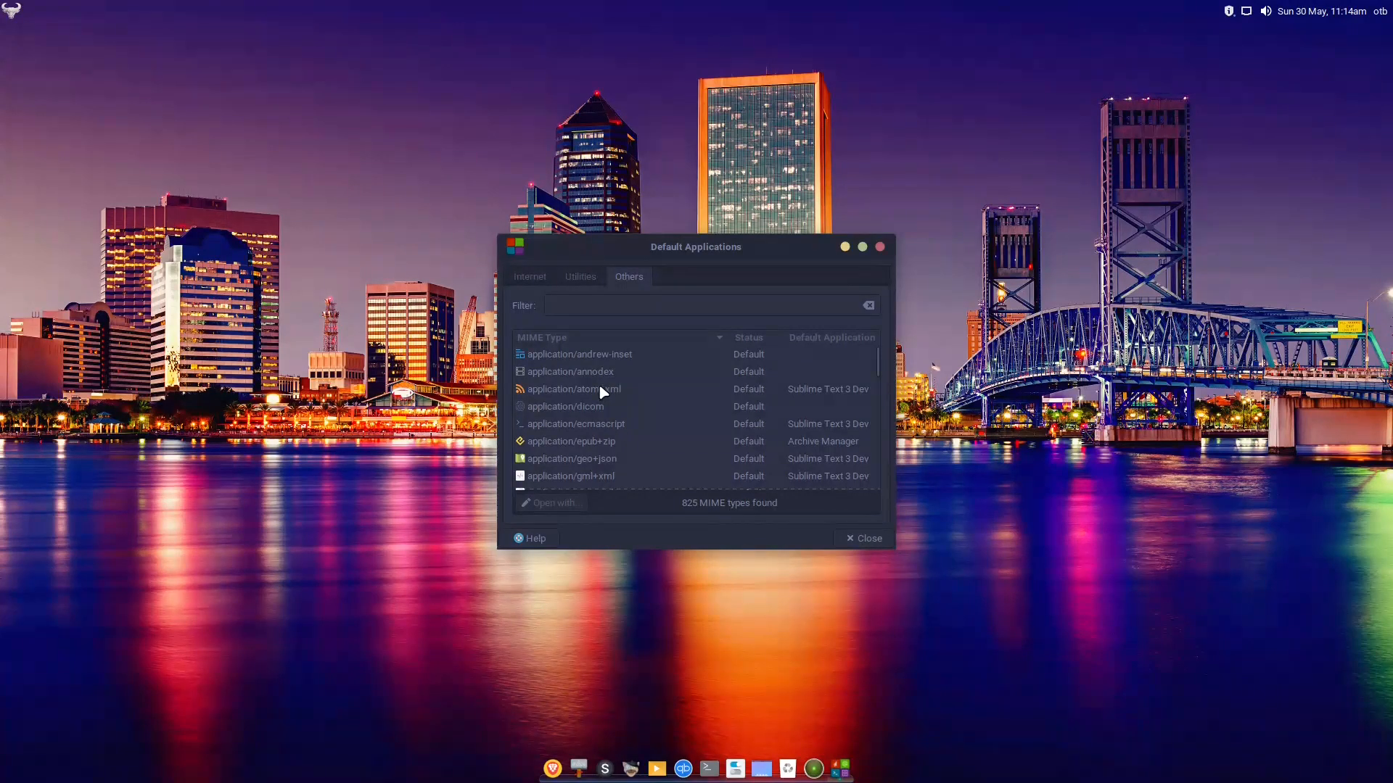
{"action": "left_click_drag", "start_coordinate": [879, 363], "coordinate": [879, 385]}
{"action": "left_click", "coordinate": [880, 247]}
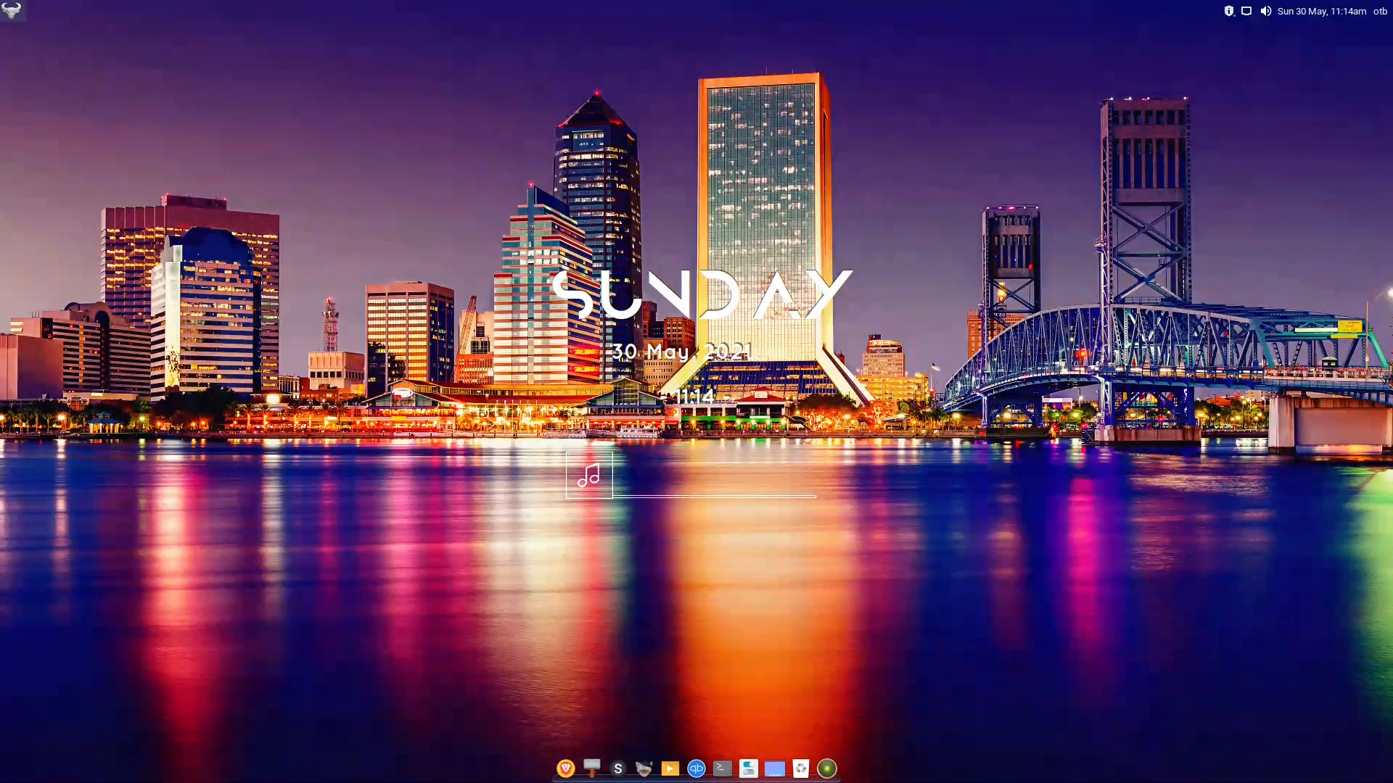
- Look through the System and Settings categories, then open Hefftor Skel GUI, view its Main and Backups pages and close it
{"action": "left_click", "coordinate": [11, 10]}
{"action": "left_click", "coordinate": [42, 392]}
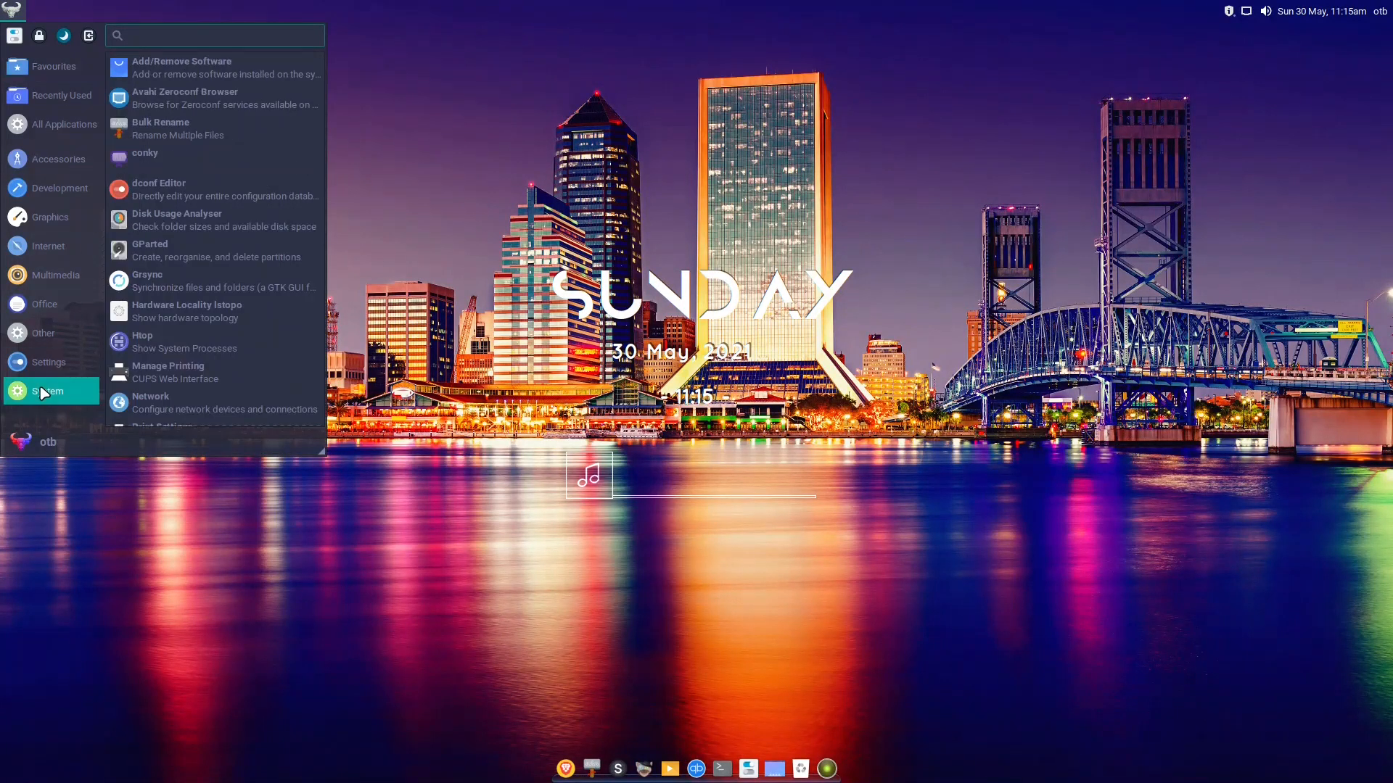
{"action": "scroll", "coordinate": [227, 283], "scroll_direction": "down", "scroll_amount": 1}
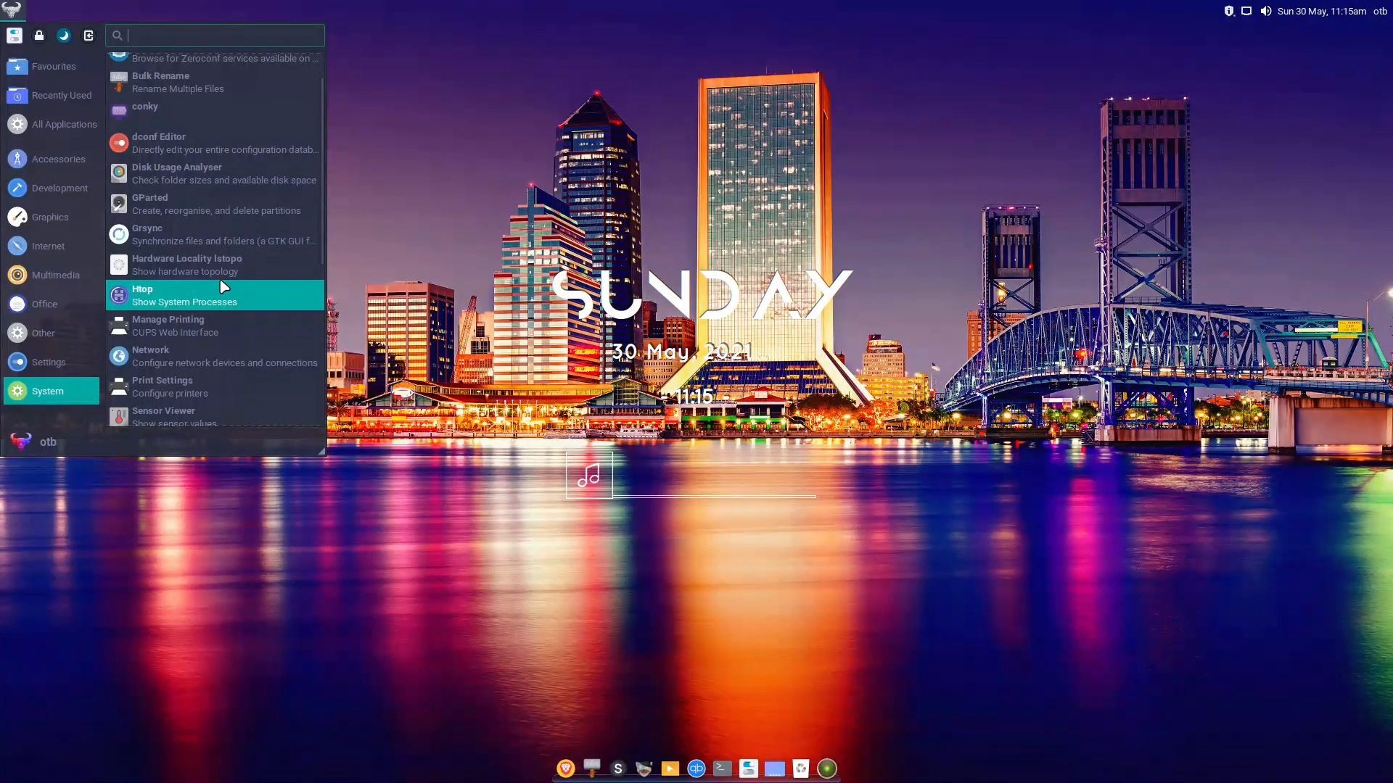
{"action": "left_click", "coordinate": [32, 365]}
{"action": "scroll", "coordinate": [217, 308], "scroll_direction": "down", "scroll_amount": 4}
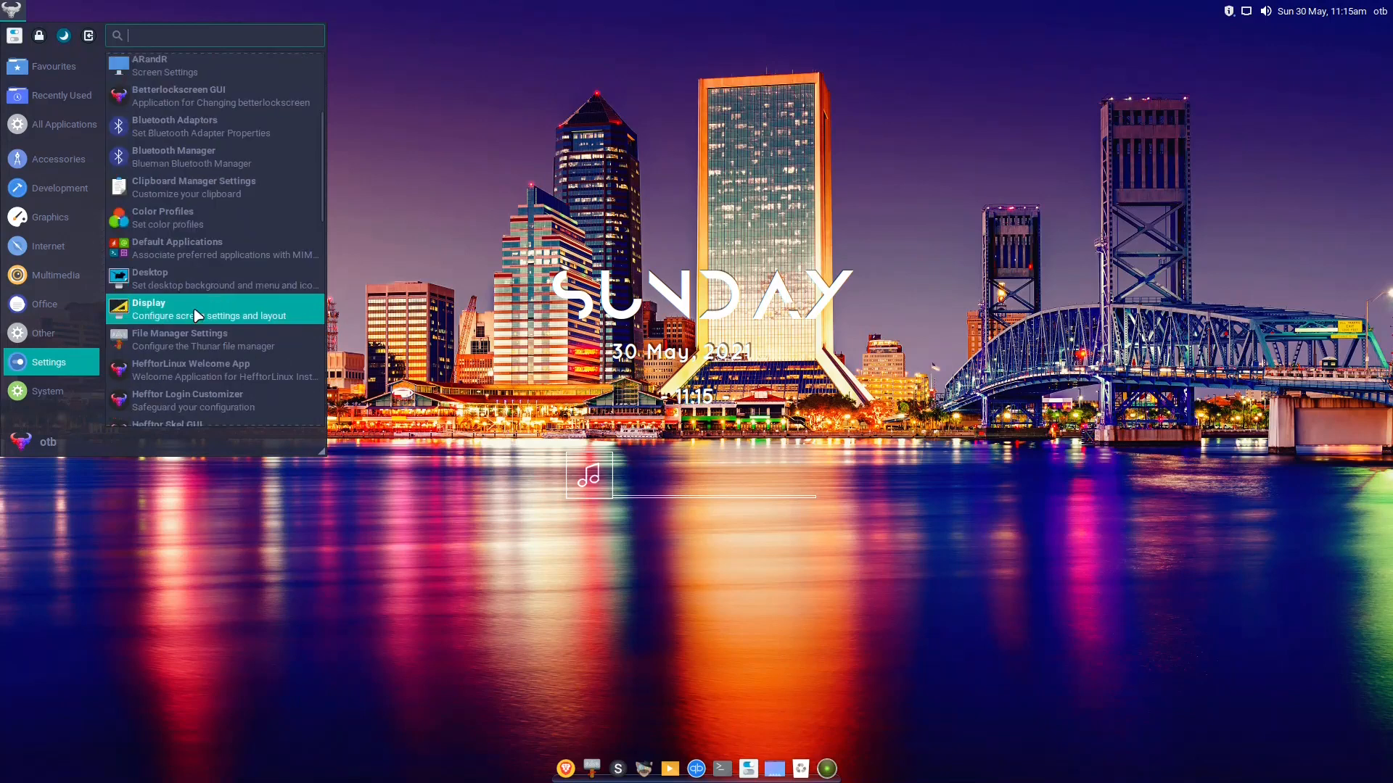
{"action": "scroll", "coordinate": [241, 308], "scroll_direction": "down", "scroll_amount": 2}
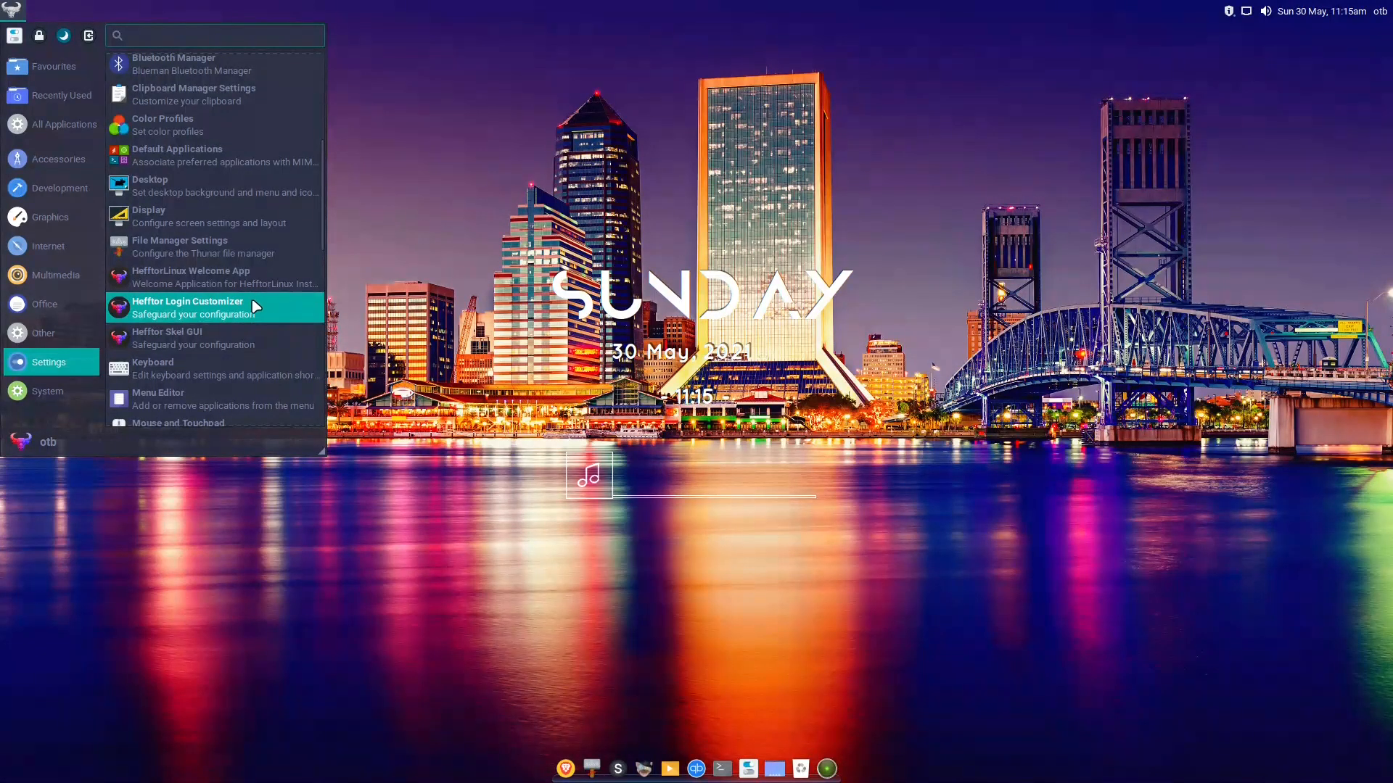
{"action": "left_click", "coordinate": [212, 338]}
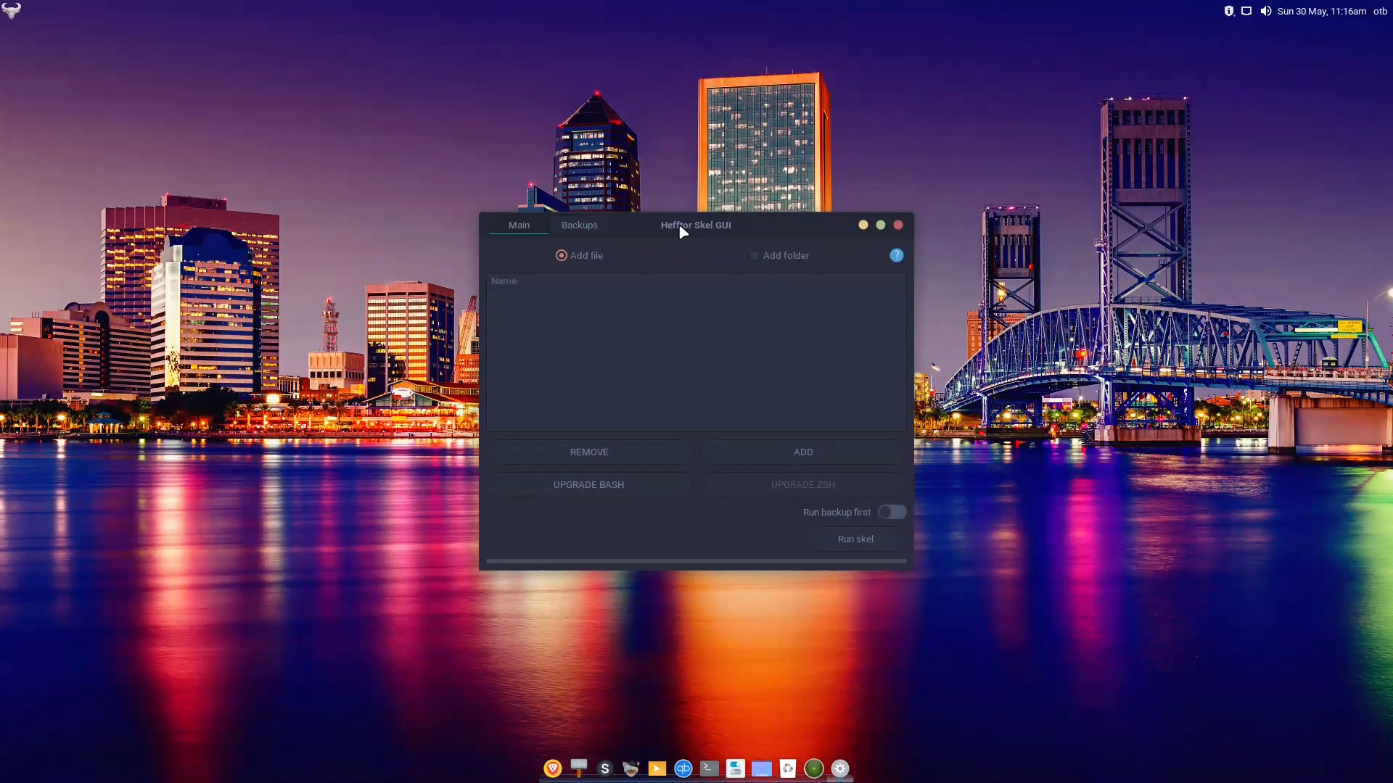
{"action": "left_click", "coordinate": [573, 226]}
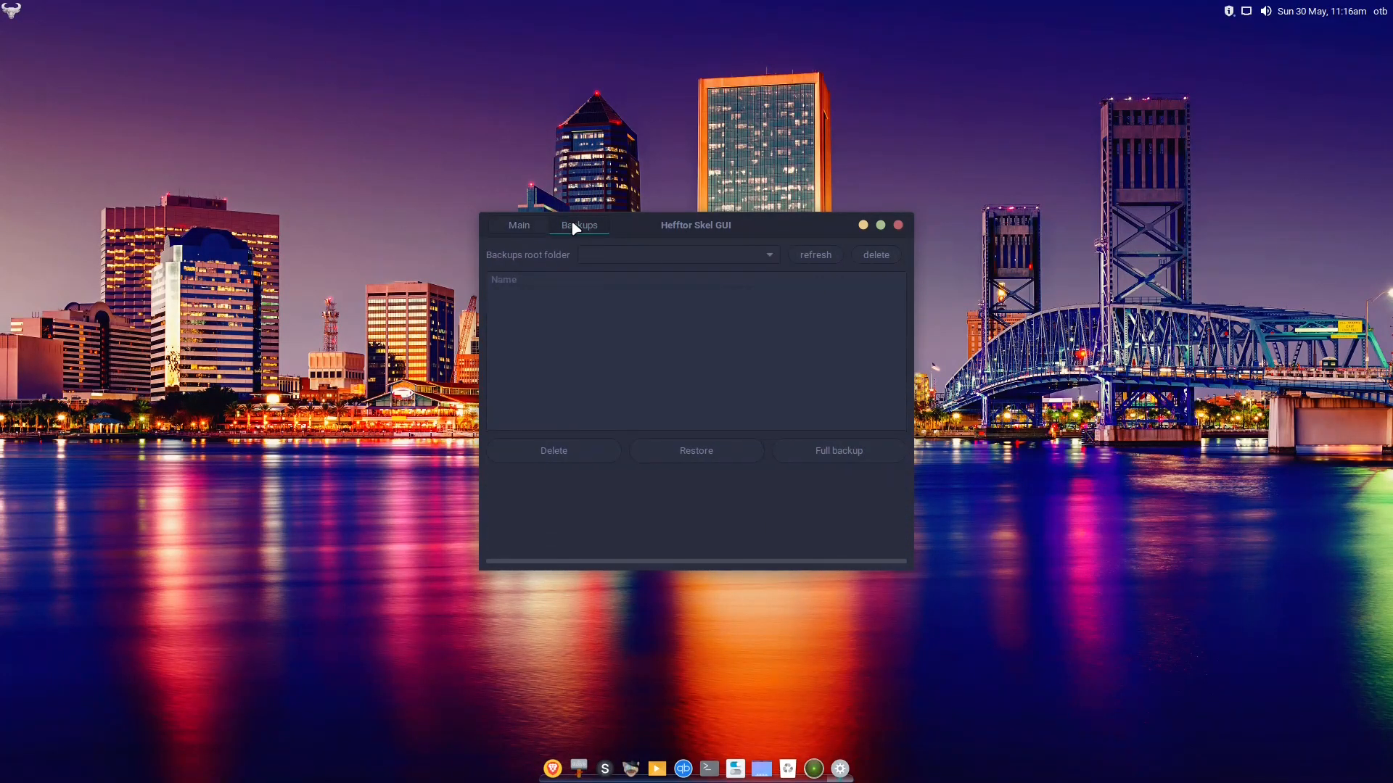
{"action": "left_click", "coordinate": [518, 228]}
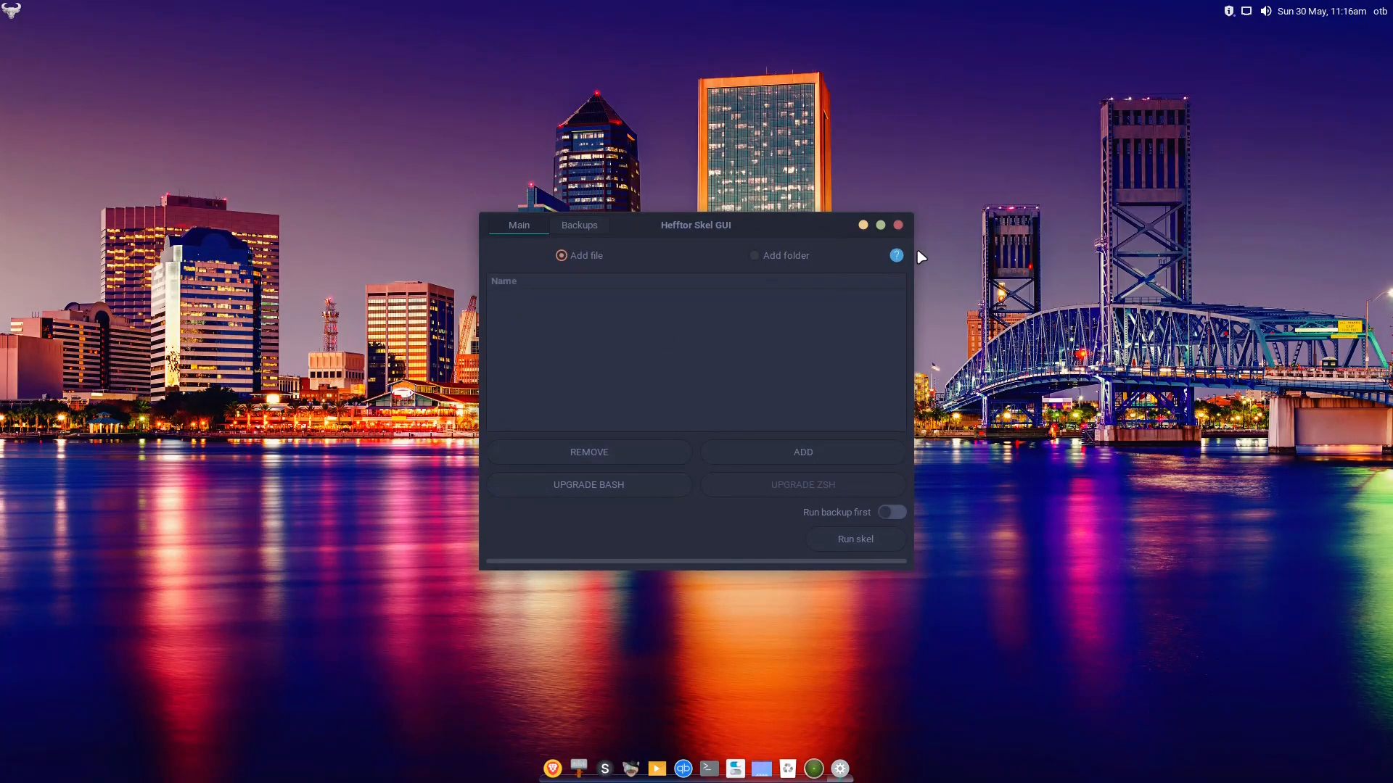
{"action": "left_click", "coordinate": [898, 225]}
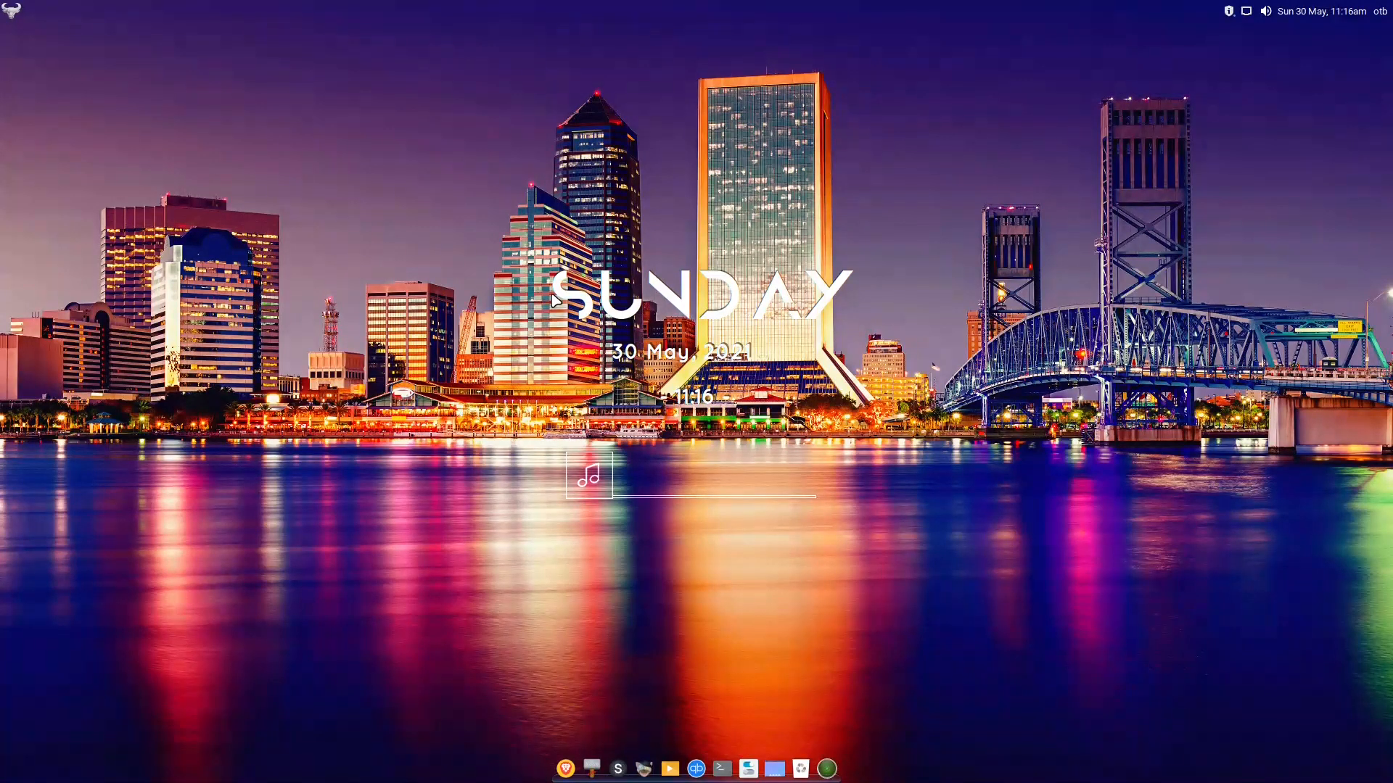
- Look through the remaining configuration tools in the application menu's Settings category, from Hefftor Login Customizer to Window Manager Tweaks
{"action": "left_click", "coordinate": [11, 10]}
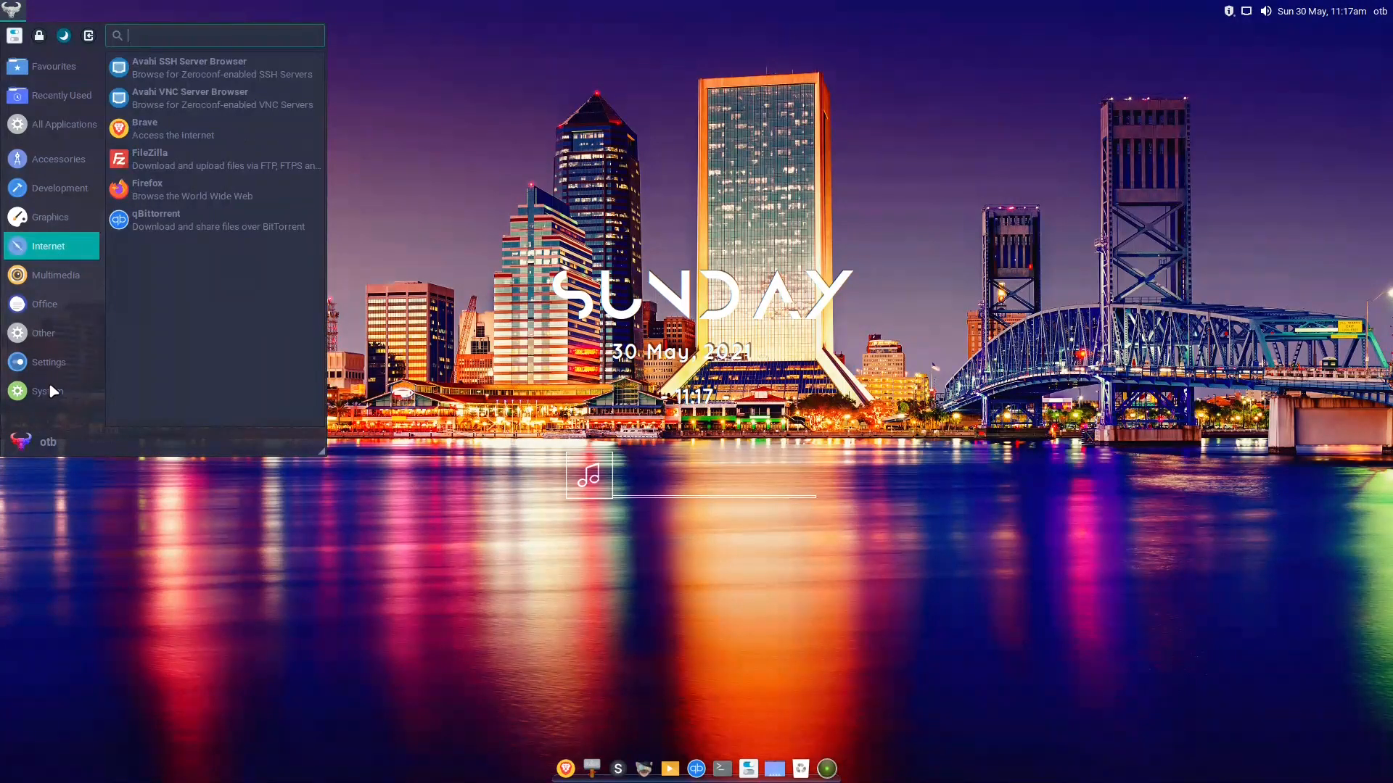
{"action": "mouse_move", "coordinate": [48, 362]}
{"action": "scroll", "coordinate": [216, 308], "scroll_direction": "down", "scroll_amount": 8}
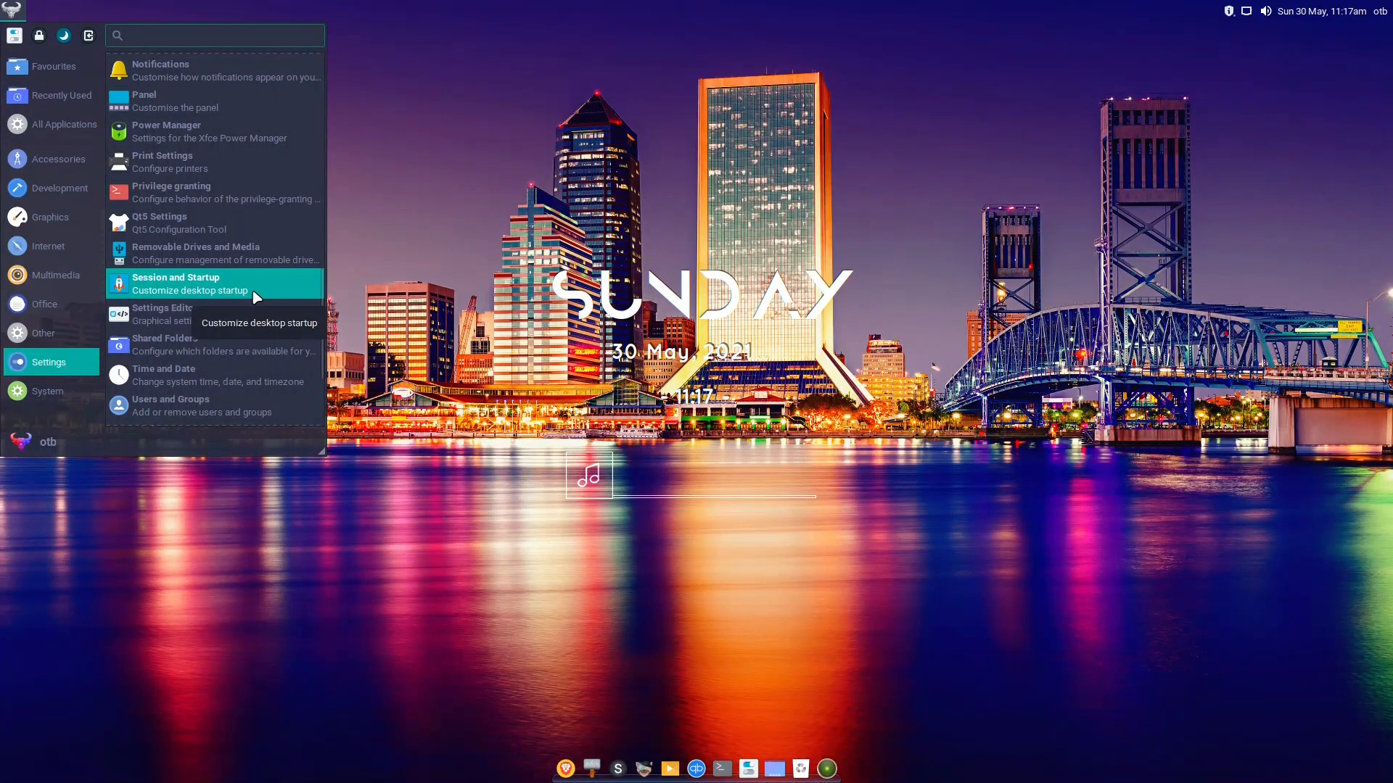
{"action": "scroll", "coordinate": [212, 201], "scroll_direction": "up", "scroll_amount": 1}
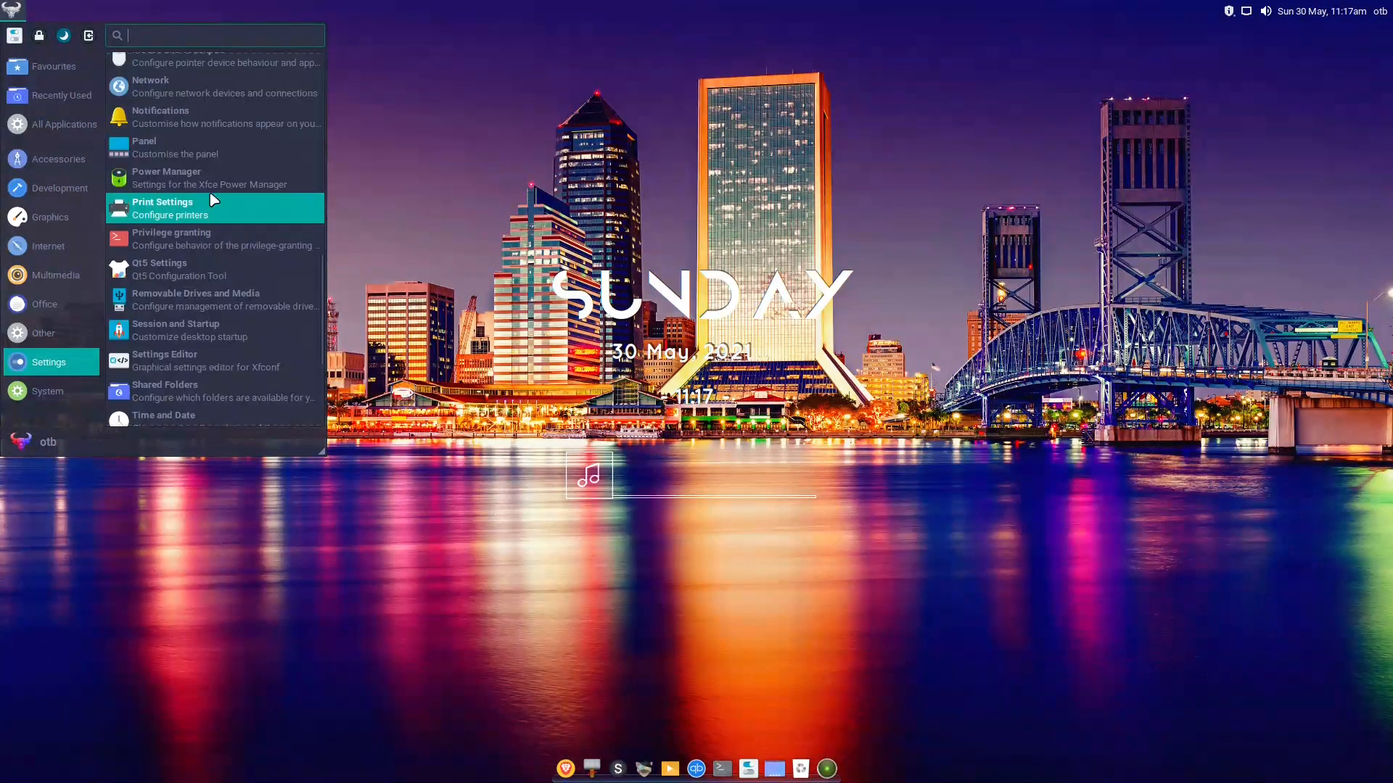
{"action": "scroll", "coordinate": [213, 200], "scroll_direction": "up", "scroll_amount": 3}
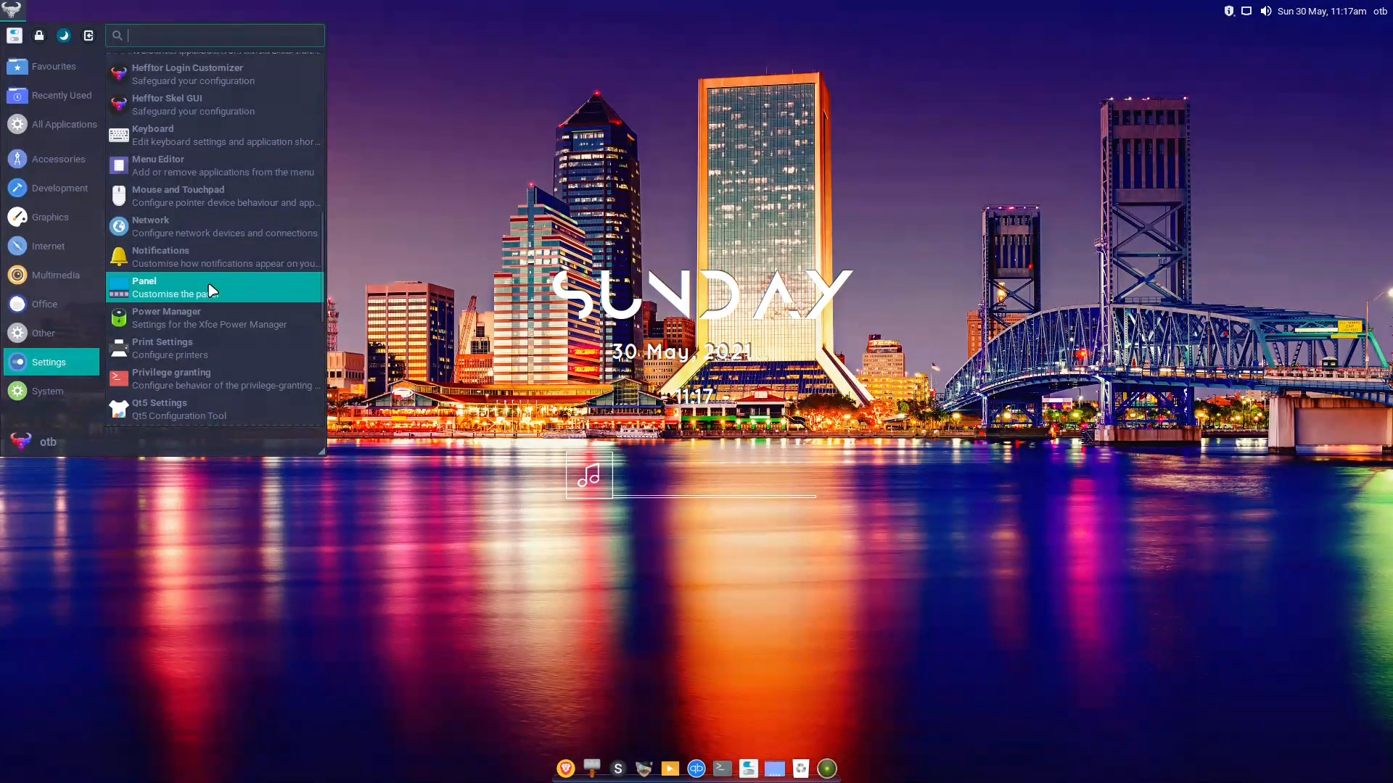
{"action": "scroll", "coordinate": [214, 325], "scroll_direction": "down", "scroll_amount": 2}
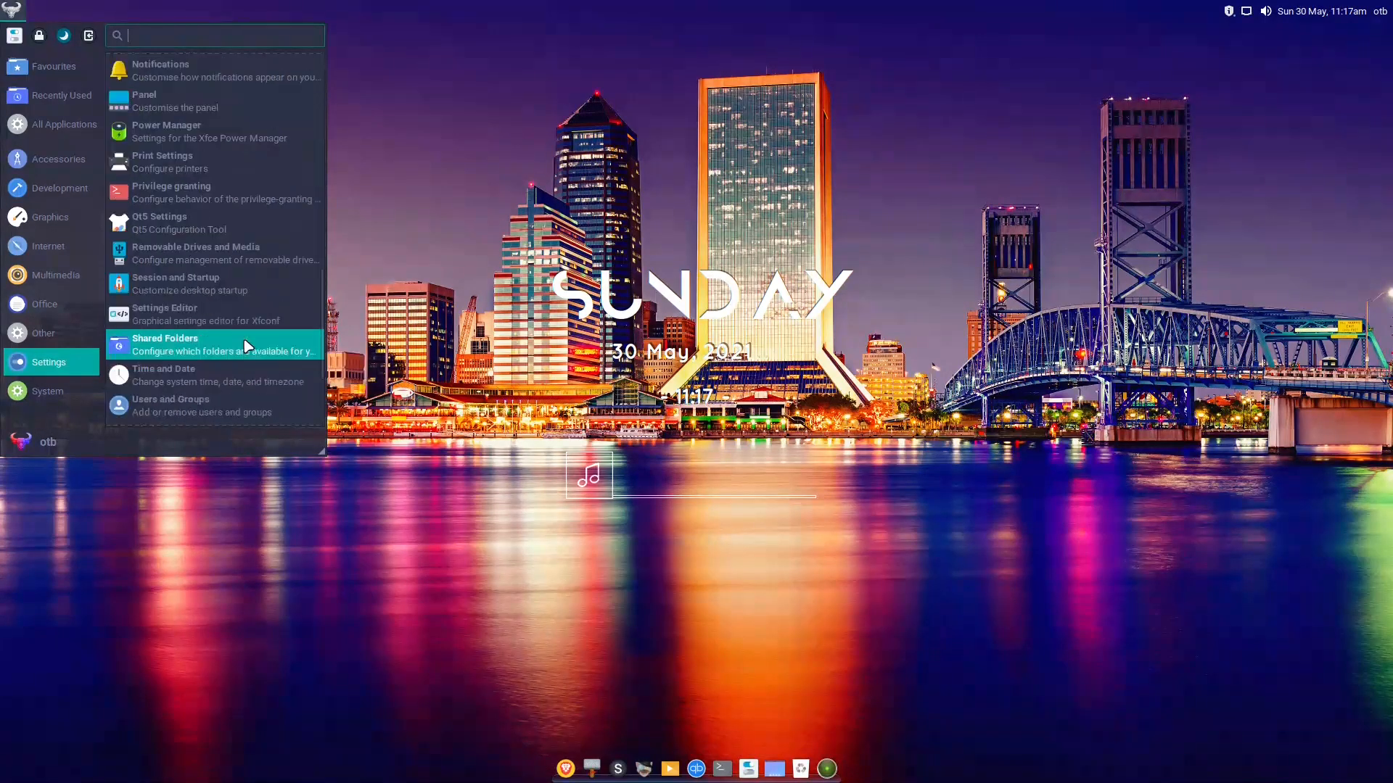
{"action": "scroll", "coordinate": [247, 346], "scroll_direction": "down", "scroll_amount": 3}
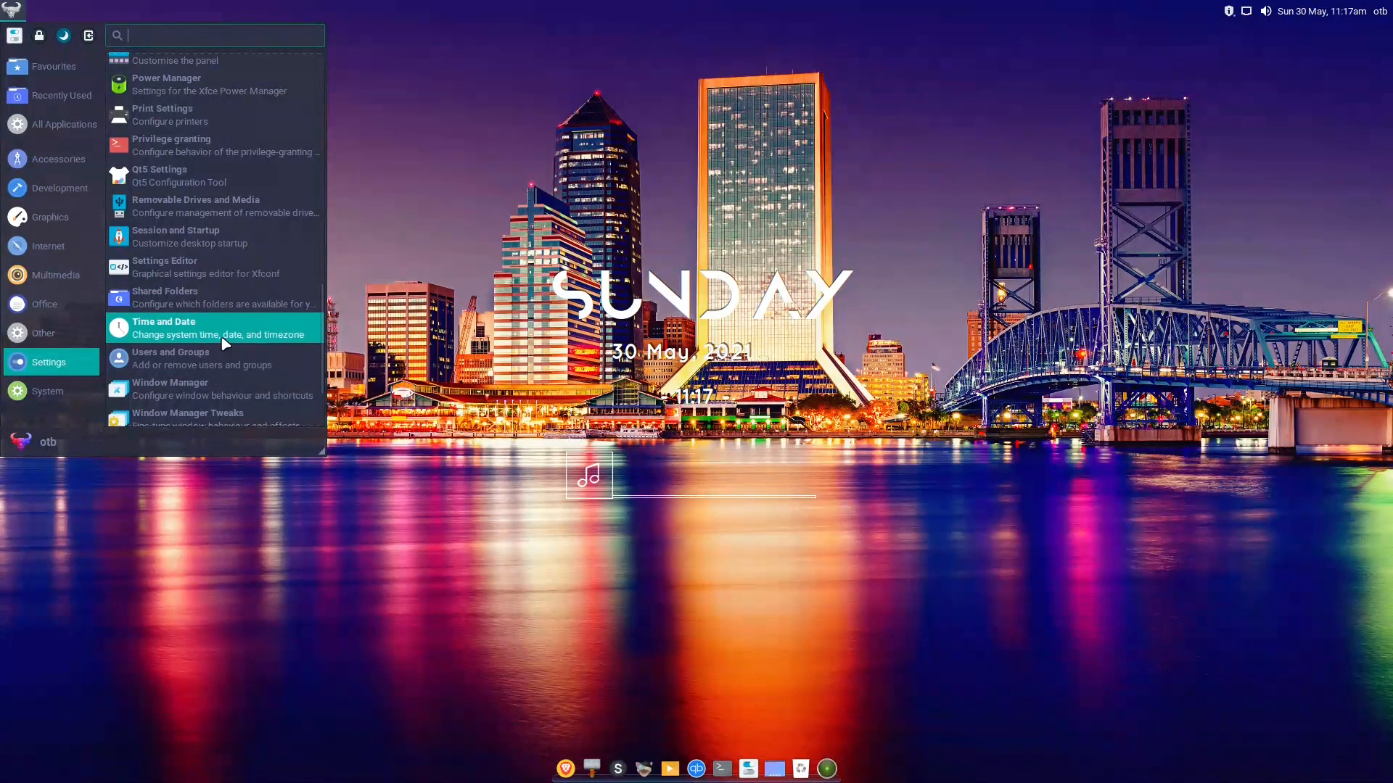
- Look through the last Settings entries and the System category in the application menu, down to Xfce Terminal
{"action": "scroll", "coordinate": [226, 347], "scroll_direction": "down", "scroll_amount": 2}
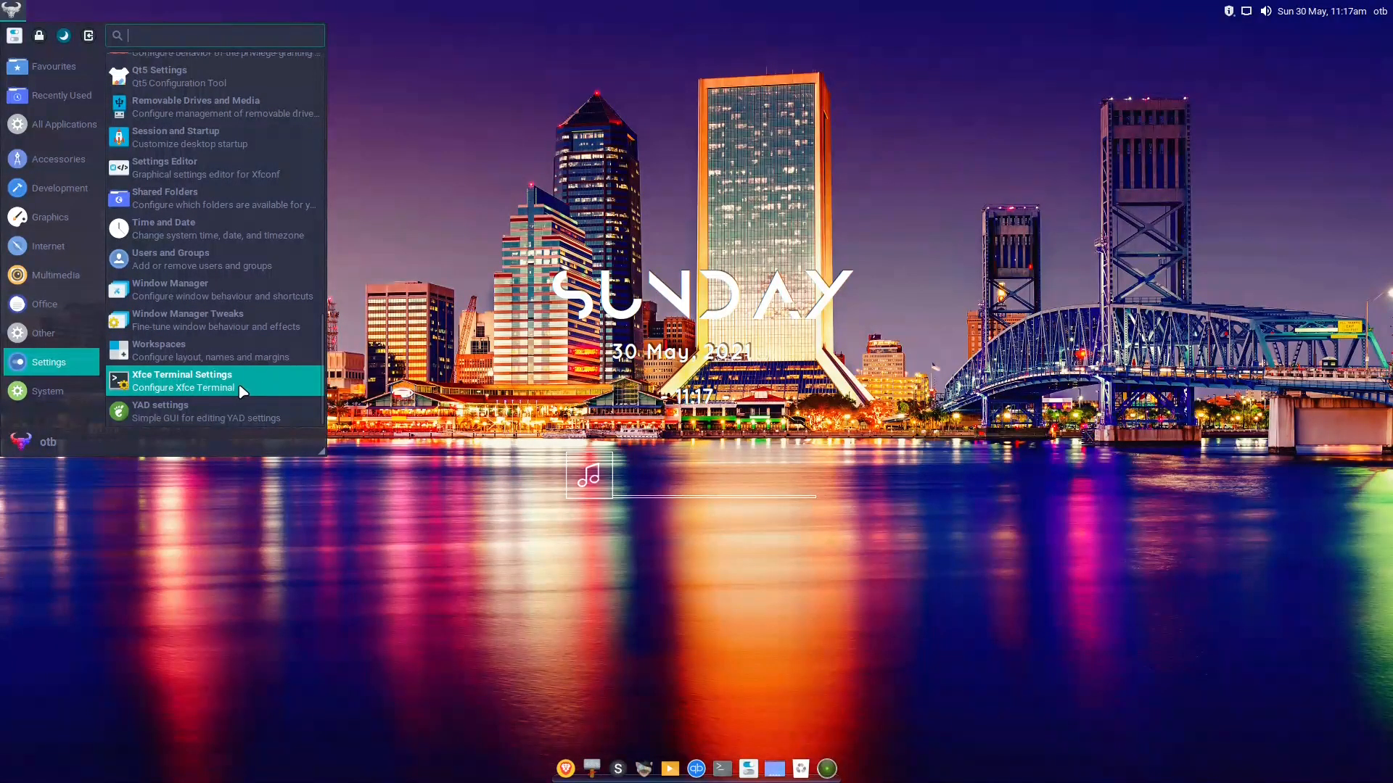
{"action": "left_click", "coordinate": [48, 391]}
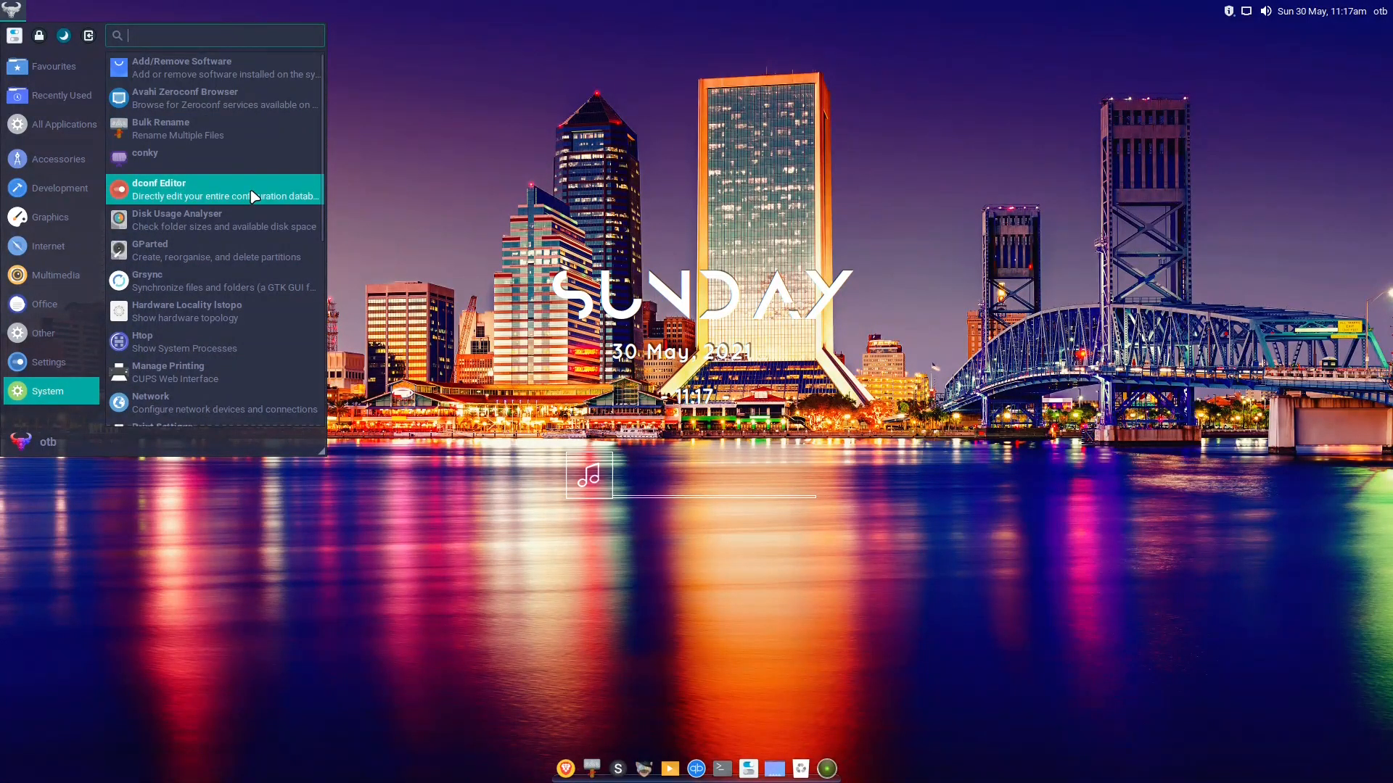
{"action": "scroll", "coordinate": [246, 202], "scroll_direction": "down", "scroll_amount": 2}
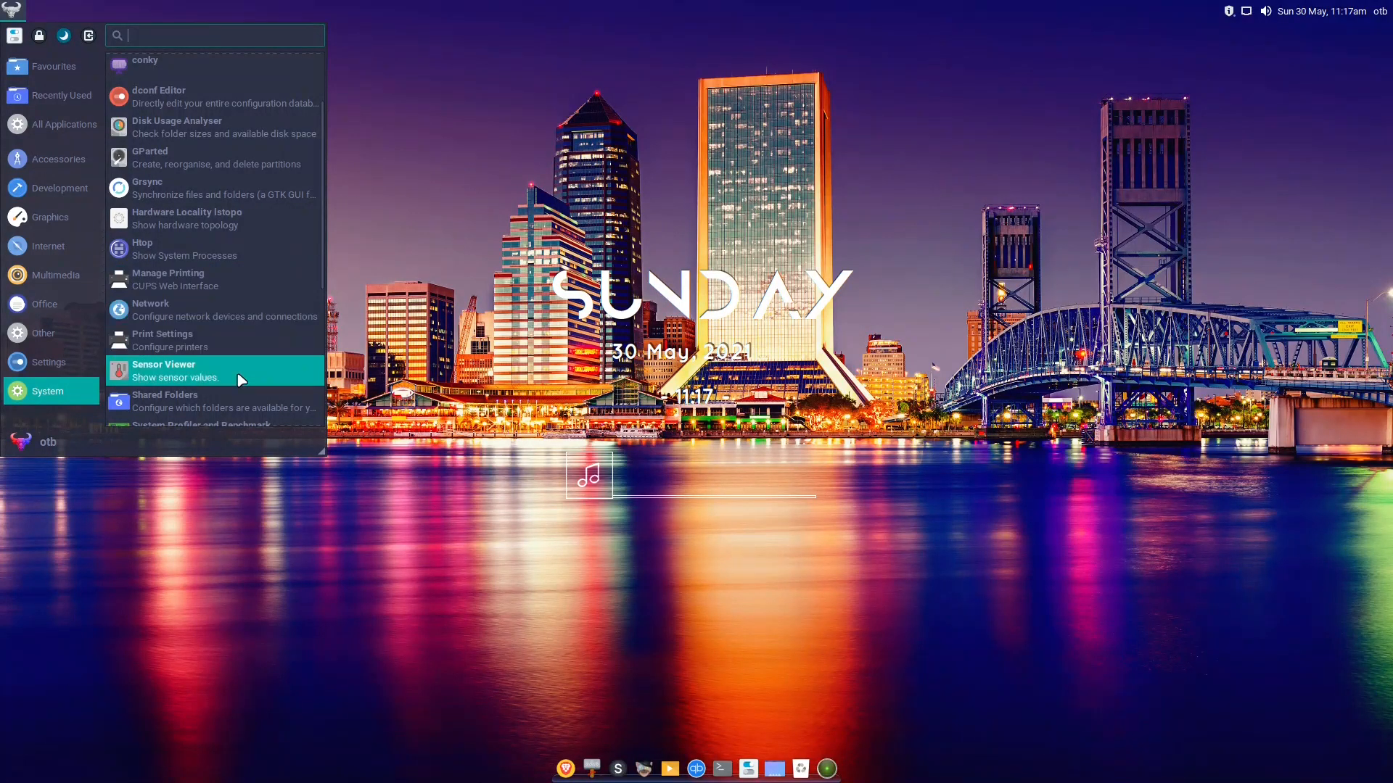
{"action": "scroll", "coordinate": [211, 331], "scroll_direction": "down", "scroll_amount": 3}
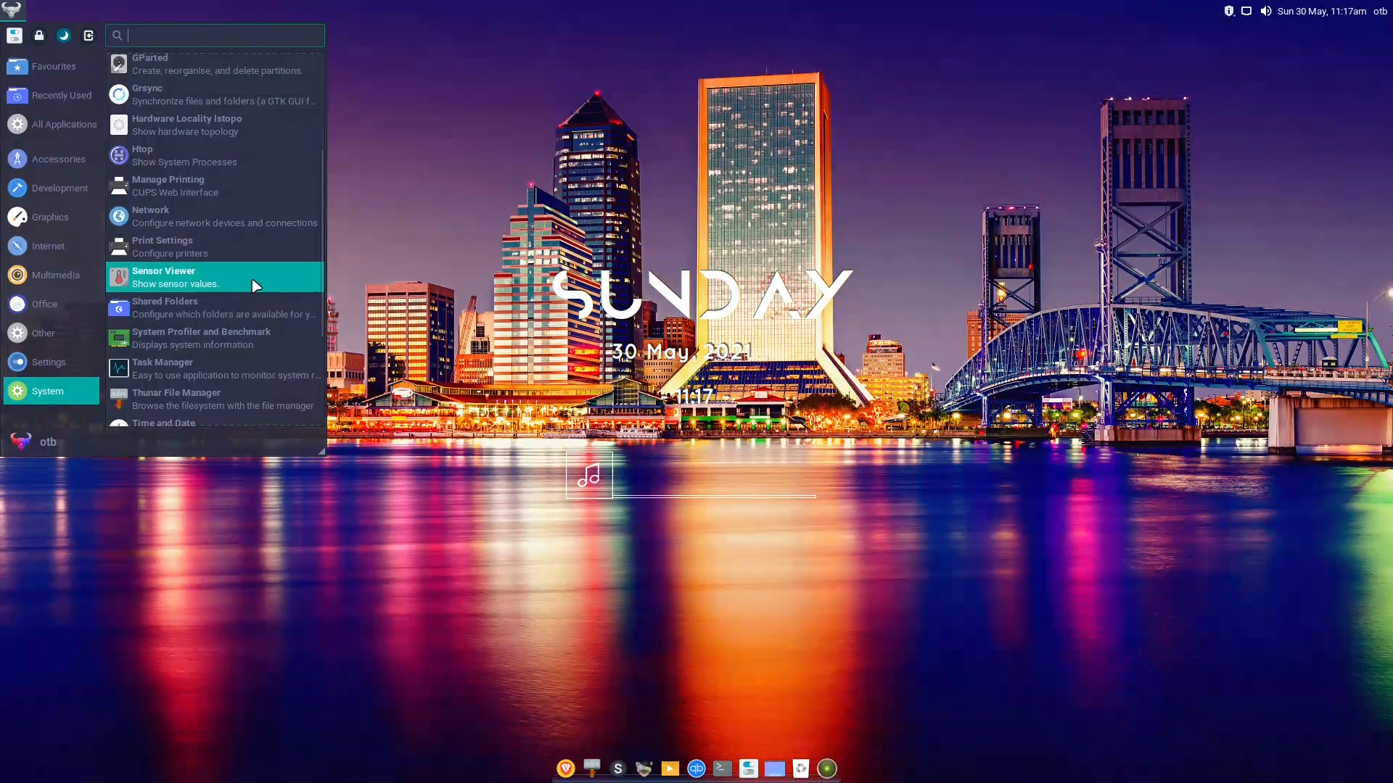
{"action": "scroll", "coordinate": [254, 293], "scroll_direction": "down", "scroll_amount": 5}
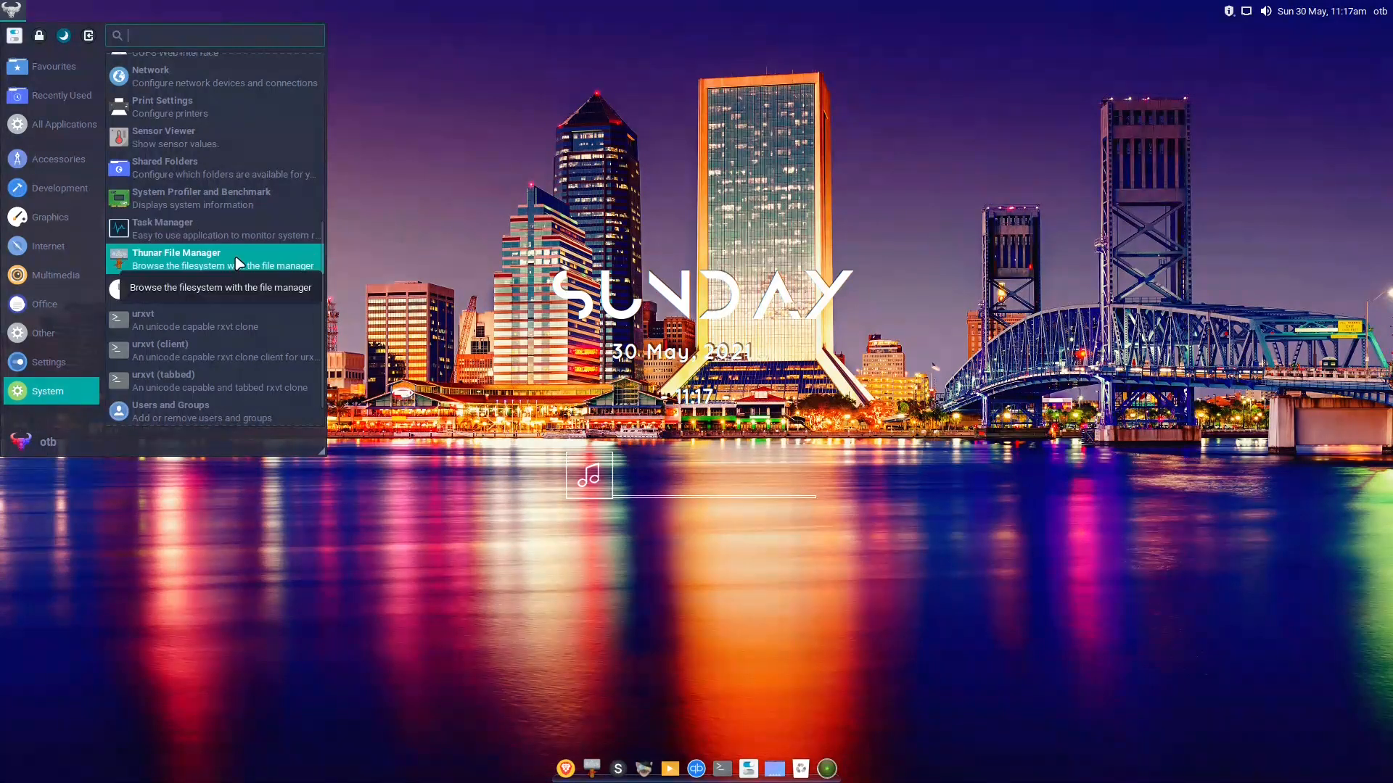
{"action": "scroll", "coordinate": [237, 265], "scroll_direction": "down", "scroll_amount": 1}
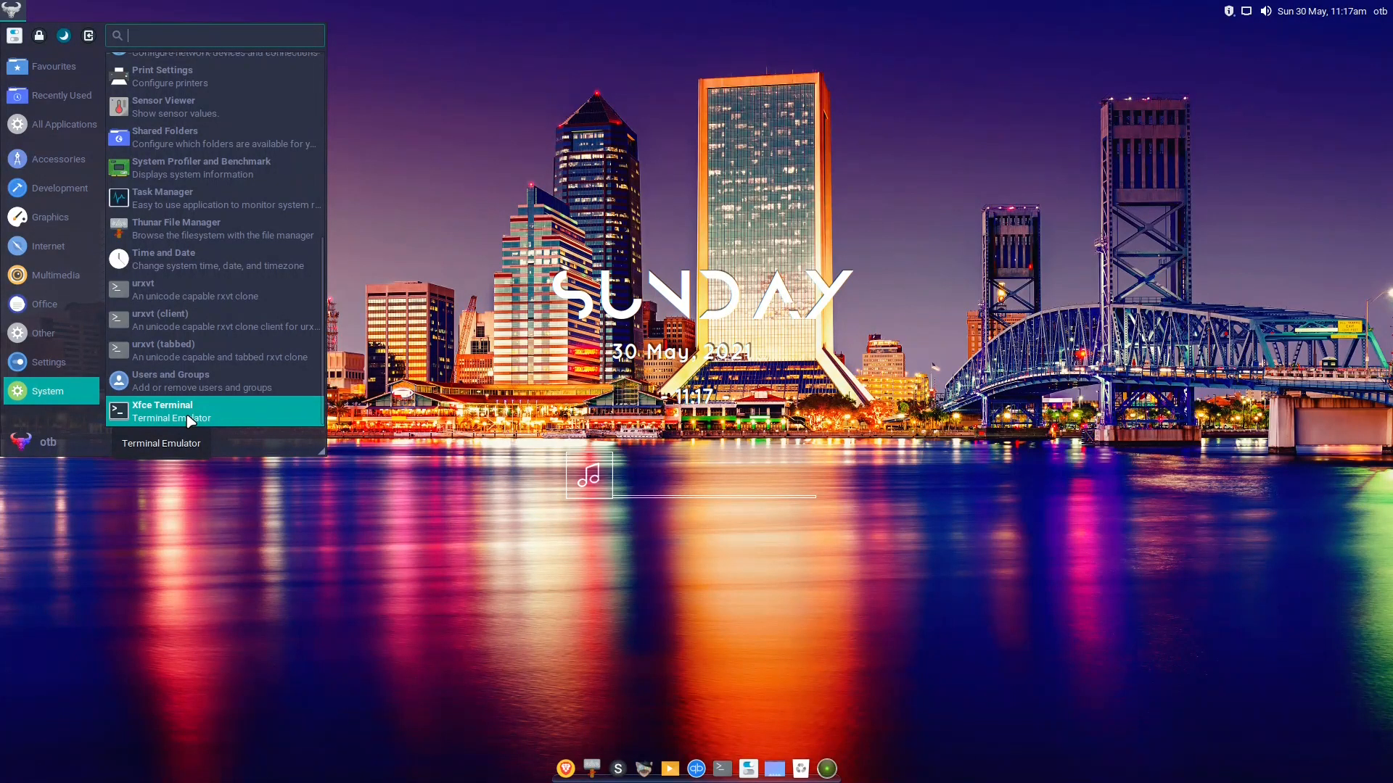
- Open Appearance from the settings manager and arrange it side by side with a file manager window showing the home folder
{"action": "left_click", "coordinate": [15, 34]}
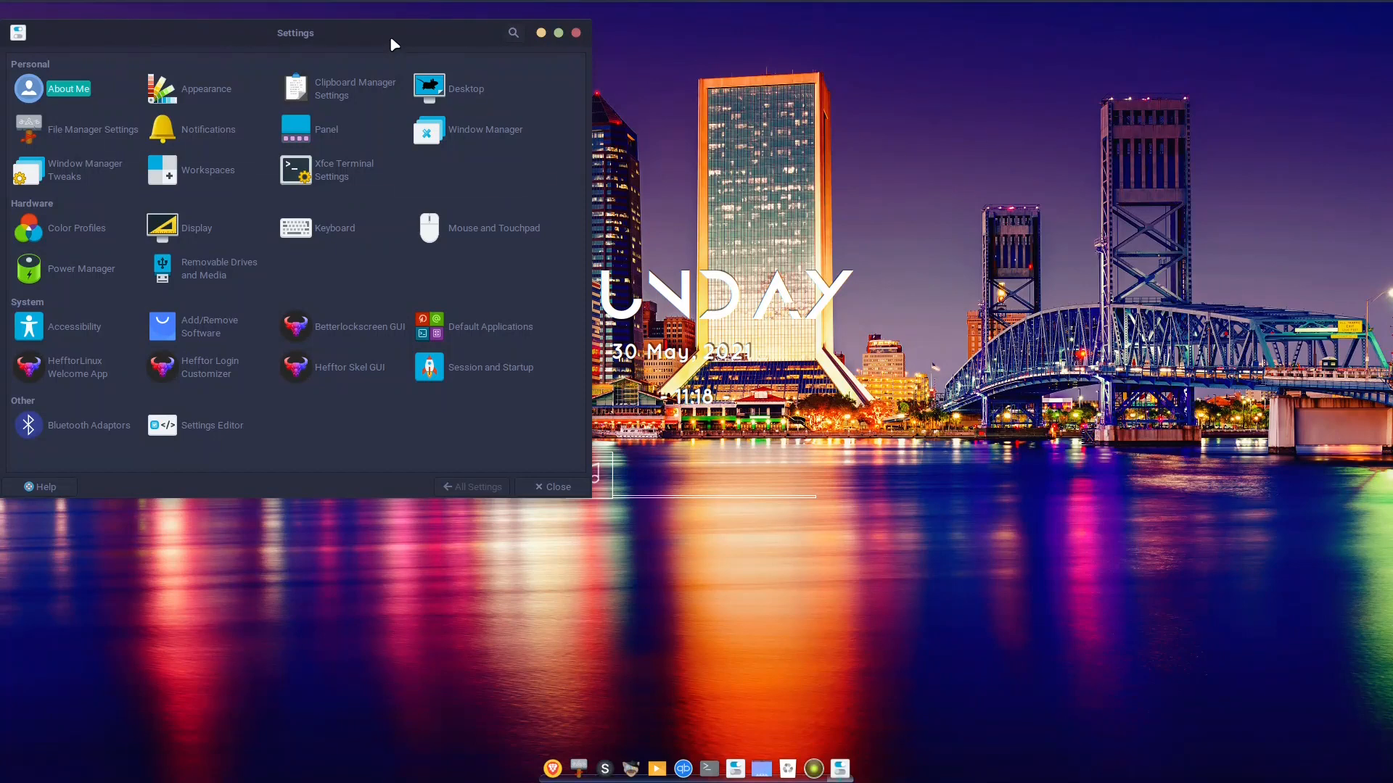
{"action": "left_click_drag", "start_coordinate": [333, 40], "coordinate": [680, 62]}
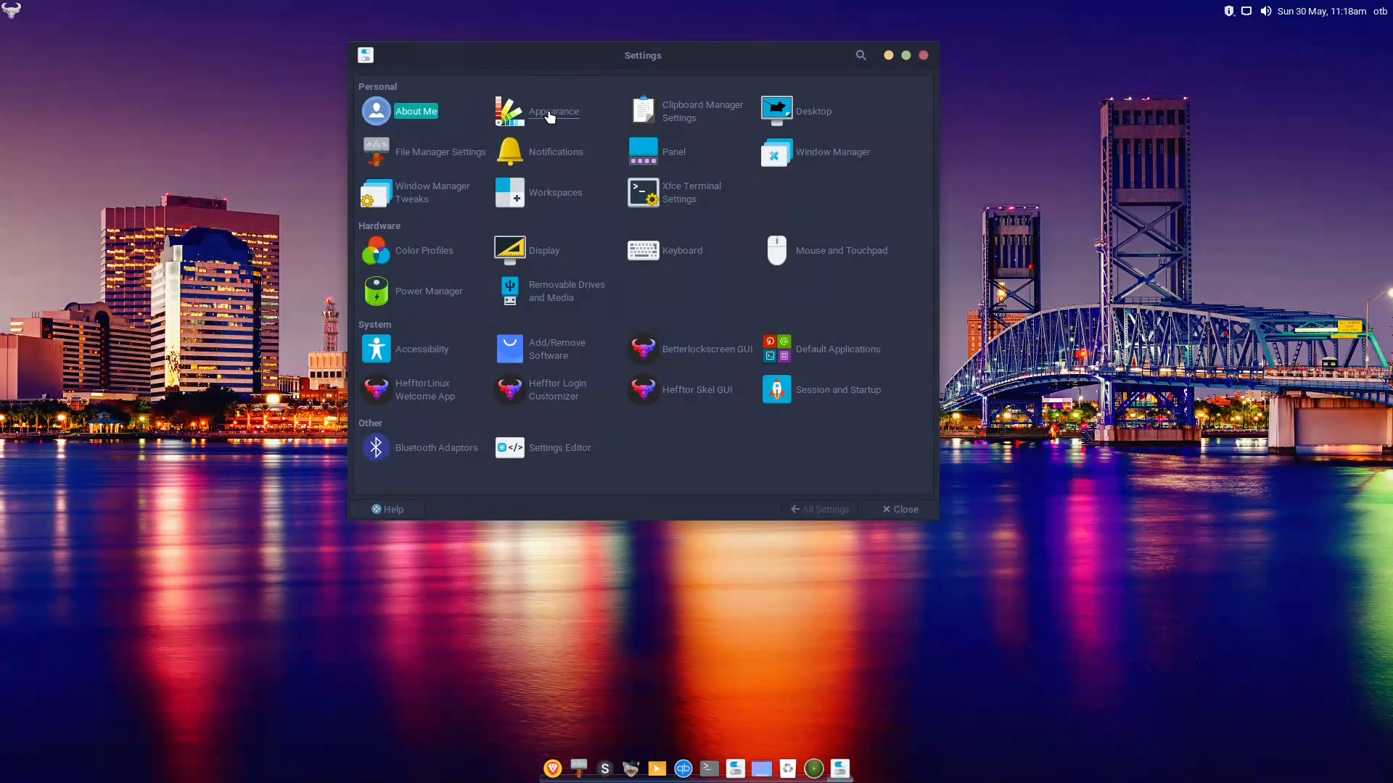
{"action": "left_click", "coordinate": [551, 115]}
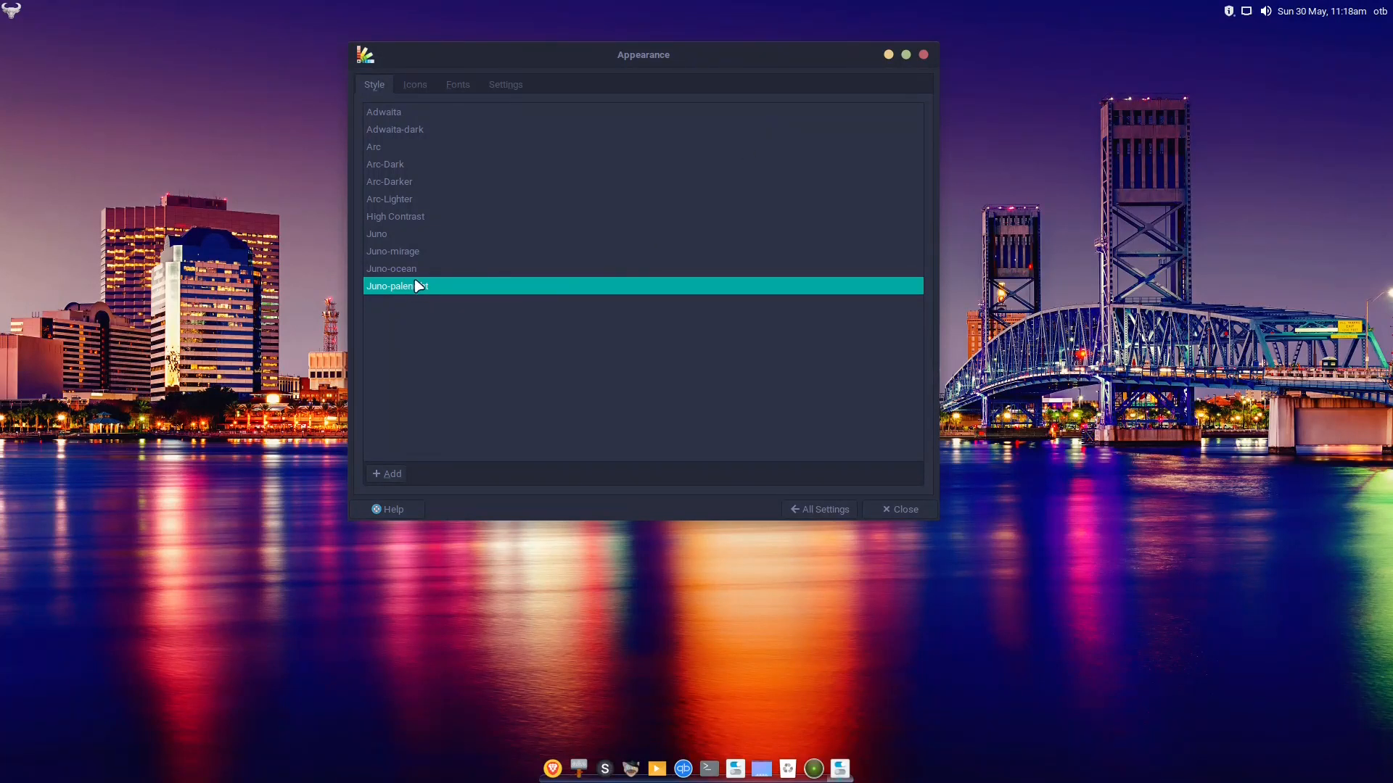
{"action": "left_click_drag", "start_coordinate": [582, 51], "coordinate": [821, 45]}
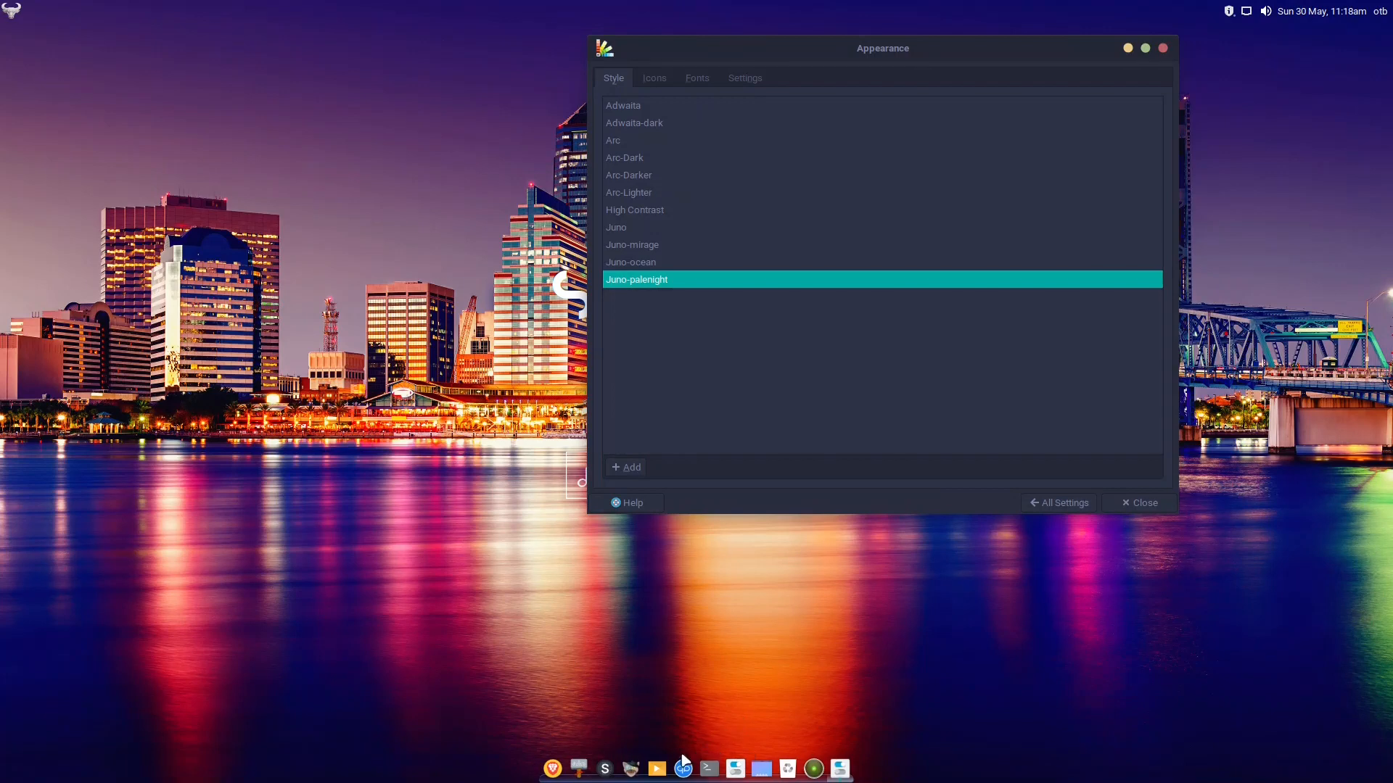
{"action": "left_click", "coordinate": [572, 766]}
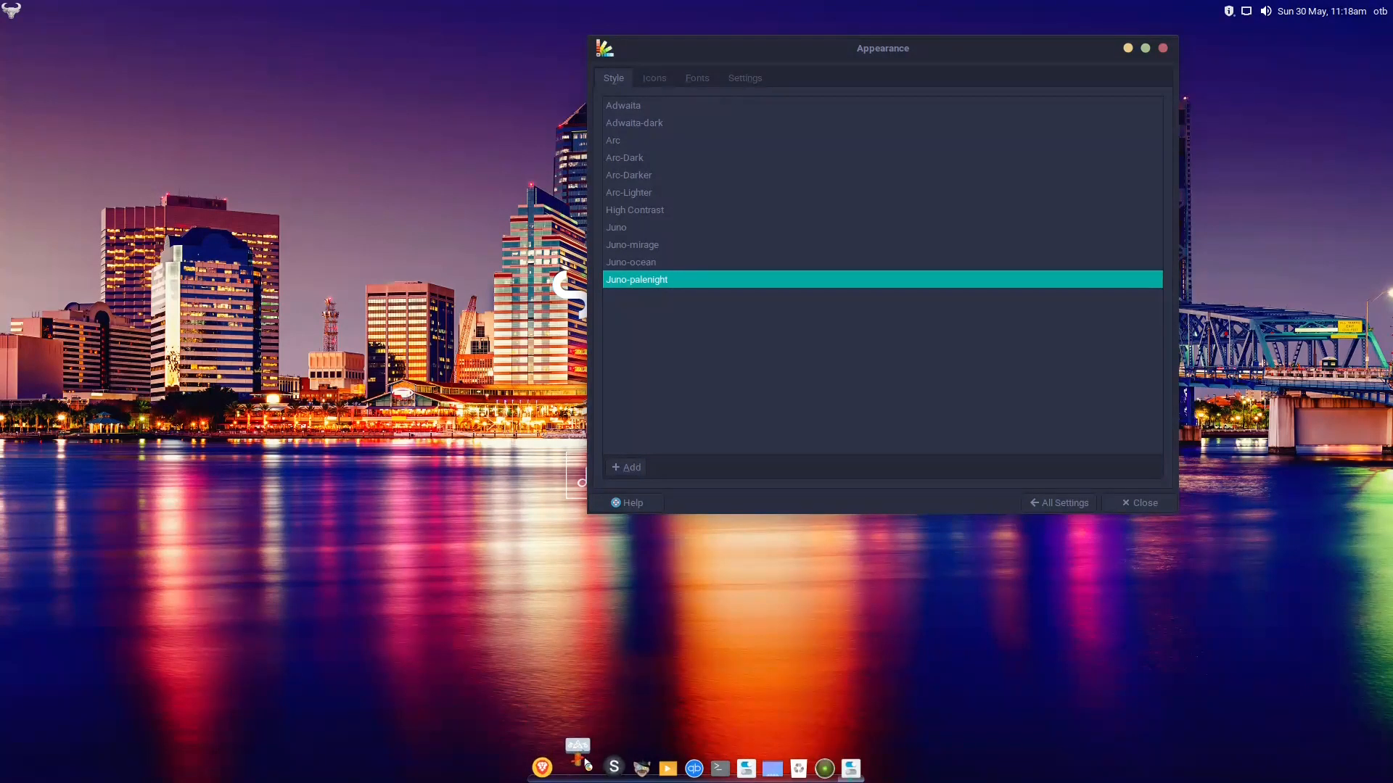
{"action": "left_click_drag", "start_coordinate": [755, 45], "coordinate": [896, 130]}
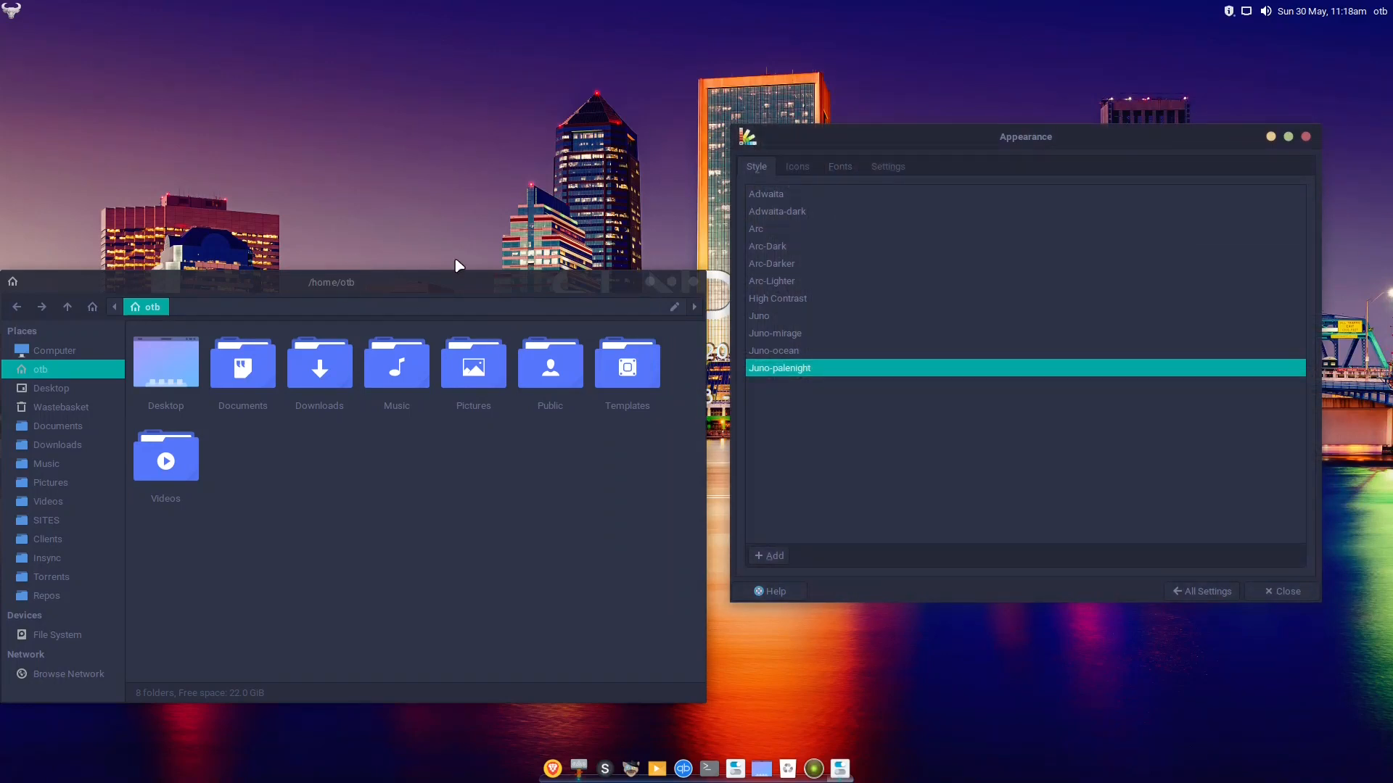
{"action": "left_click_drag", "start_coordinate": [391, 285], "coordinate": [392, 100]}
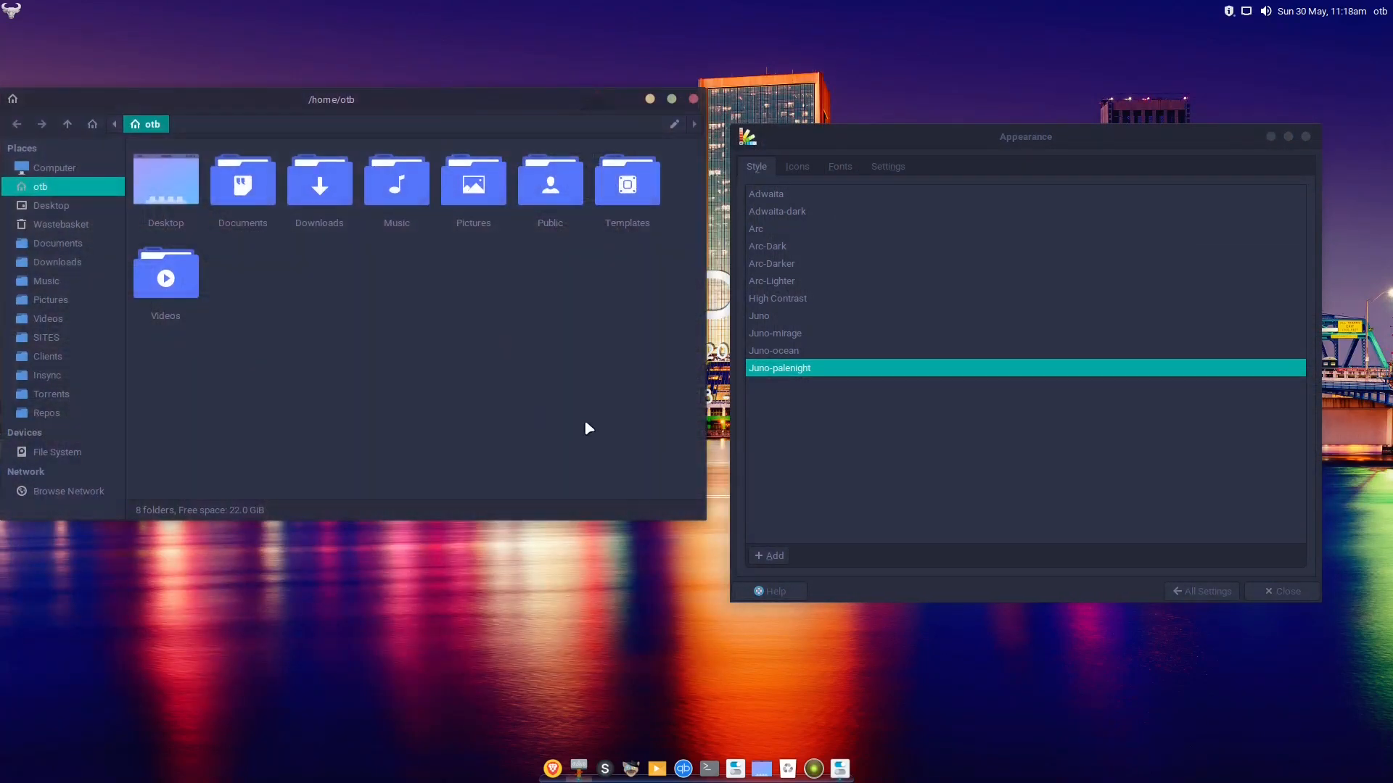
- Try the Juno-ocean, Juno-mirage, Juno, Arc-Darker and Arc-Dark styles, ending back on Juno-palenight
{"action": "left_click", "coordinate": [791, 353]}
{"action": "left_click", "coordinate": [788, 352]}
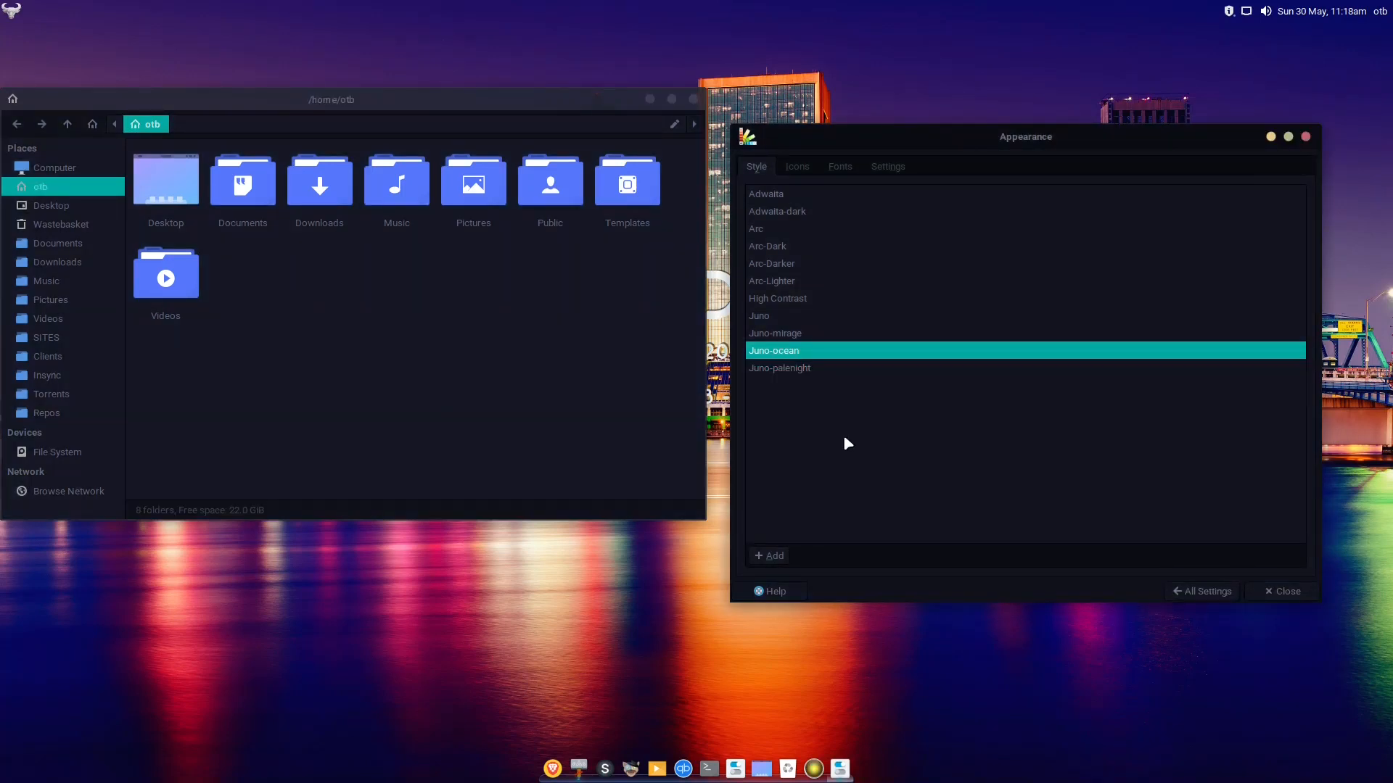
{"action": "left_click", "coordinate": [787, 335]}
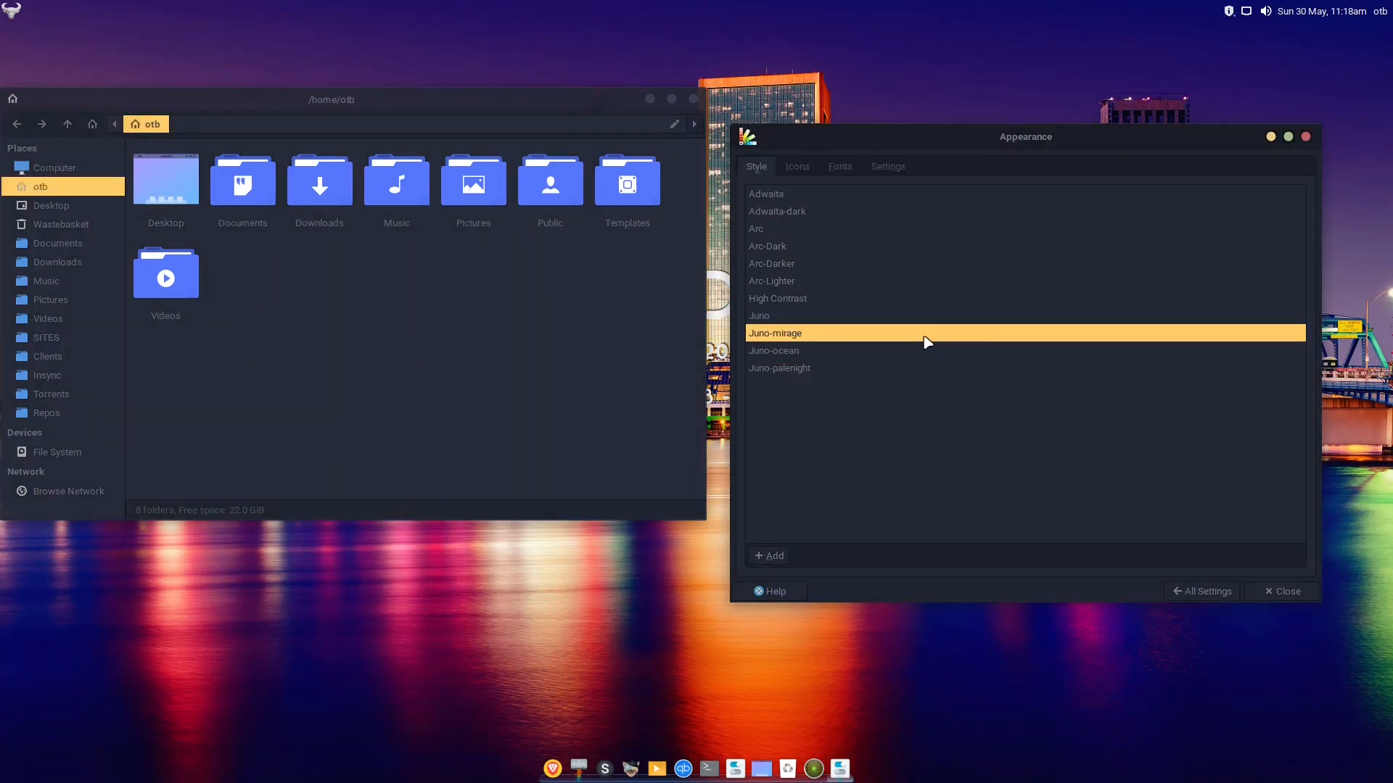
{"action": "left_click", "coordinate": [768, 319]}
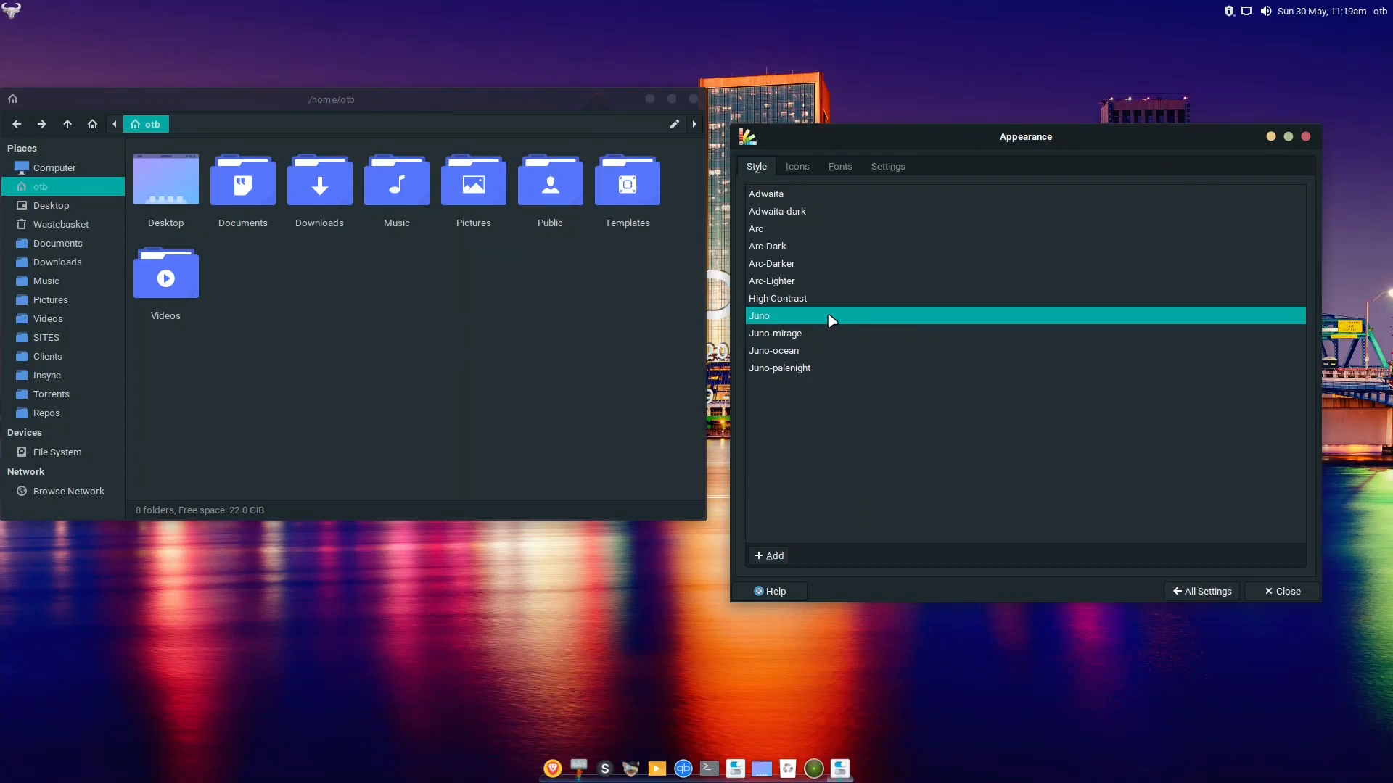
{"action": "left_click", "coordinate": [769, 266]}
{"action": "left_click", "coordinate": [760, 242]}
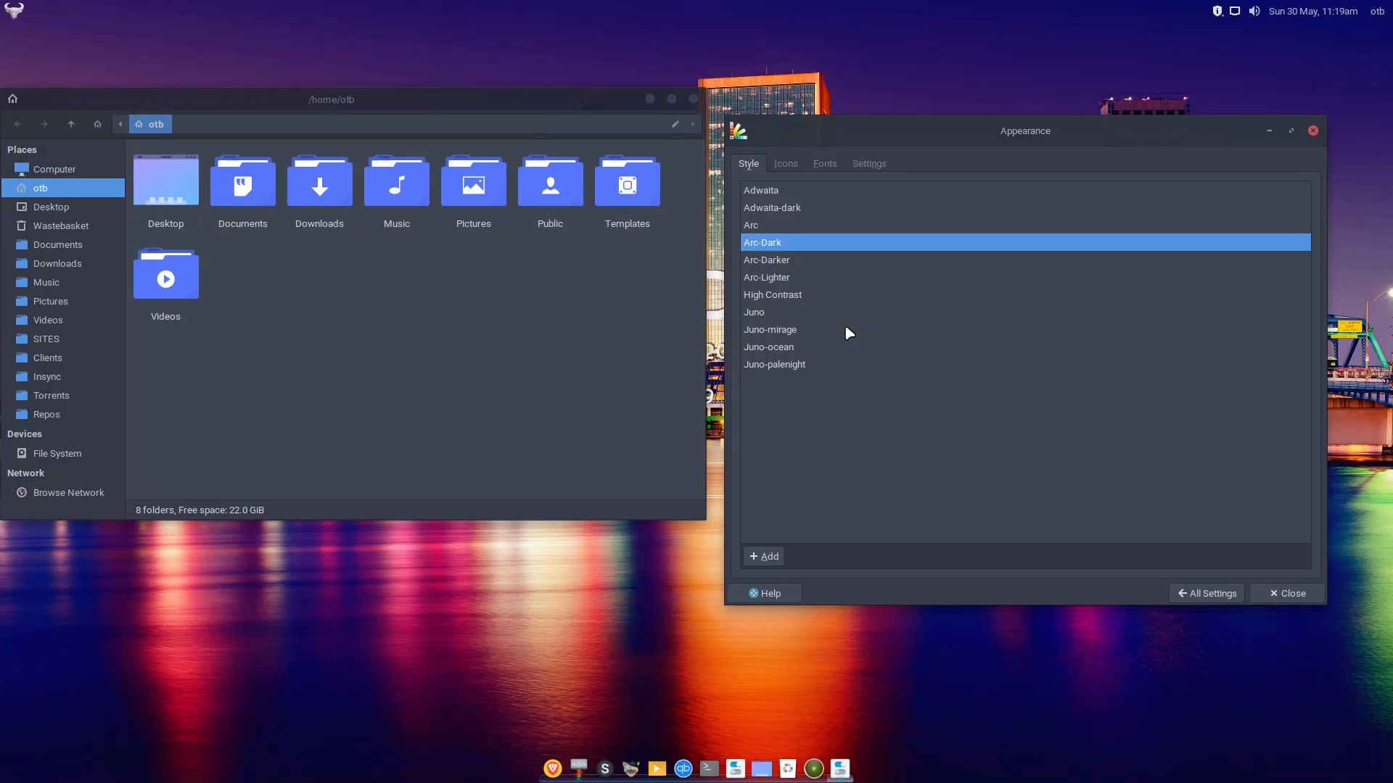
{"action": "left_click", "coordinate": [803, 359]}
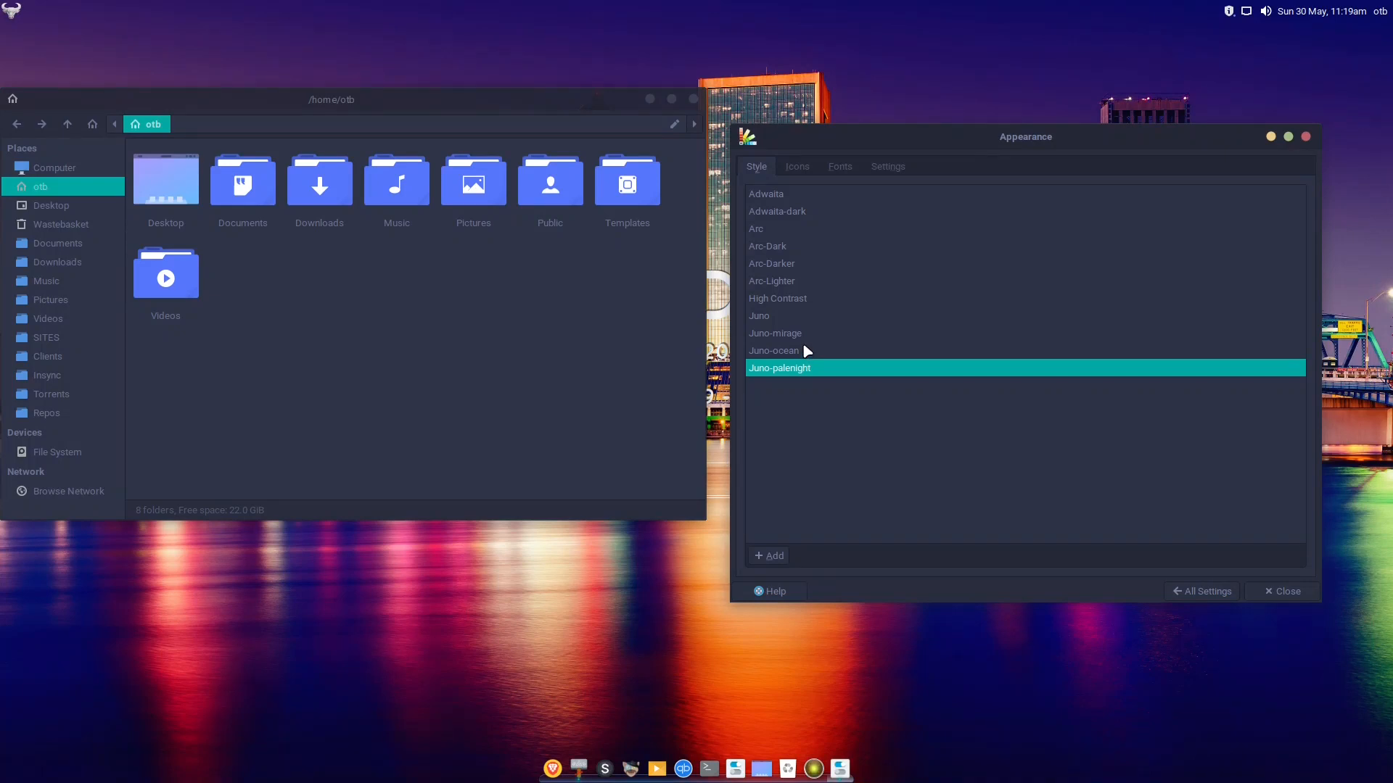
- Browse the installed icon themes in Appearance, from Adwaita through the Tela colour variants
{"action": "left_click", "coordinate": [803, 169]}
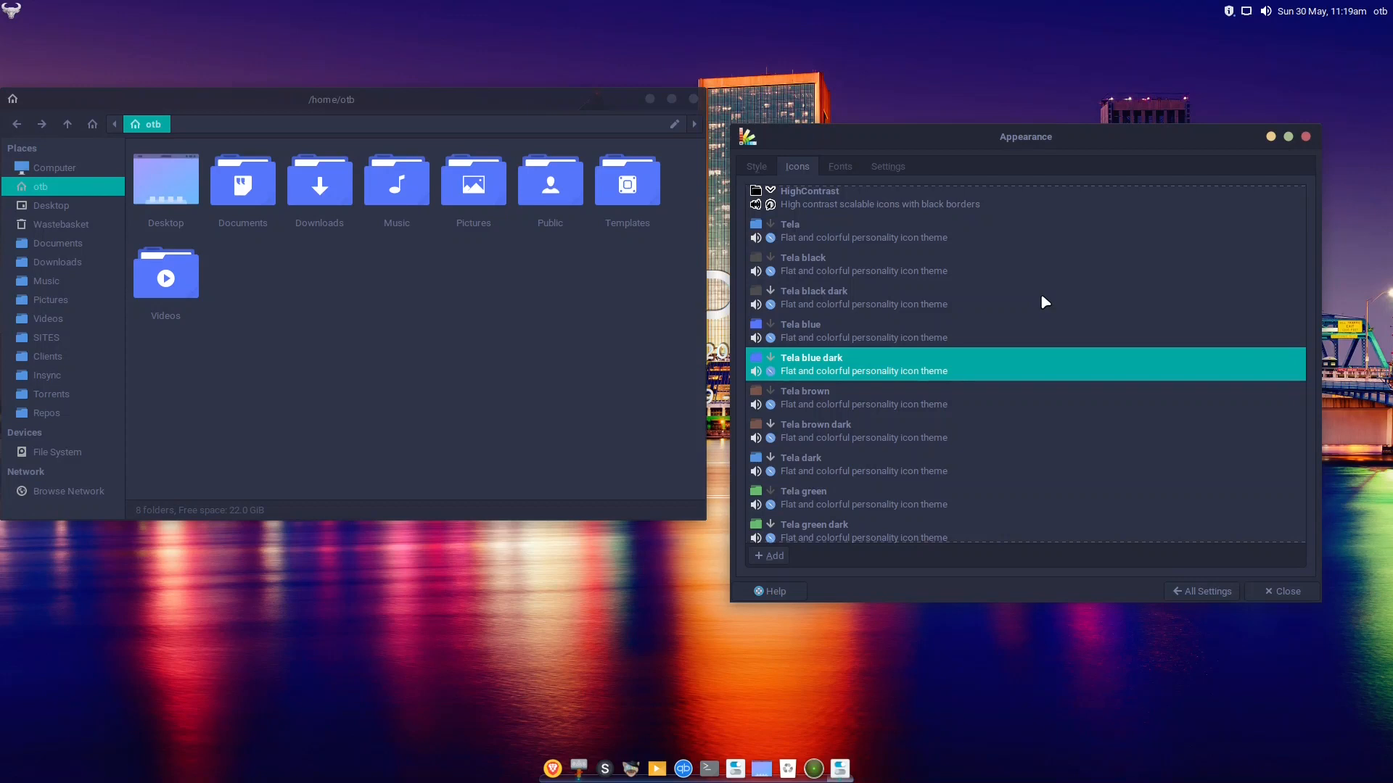
{"action": "scroll", "coordinate": [1000, 234], "scroll_direction": "up", "scroll_amount": 1}
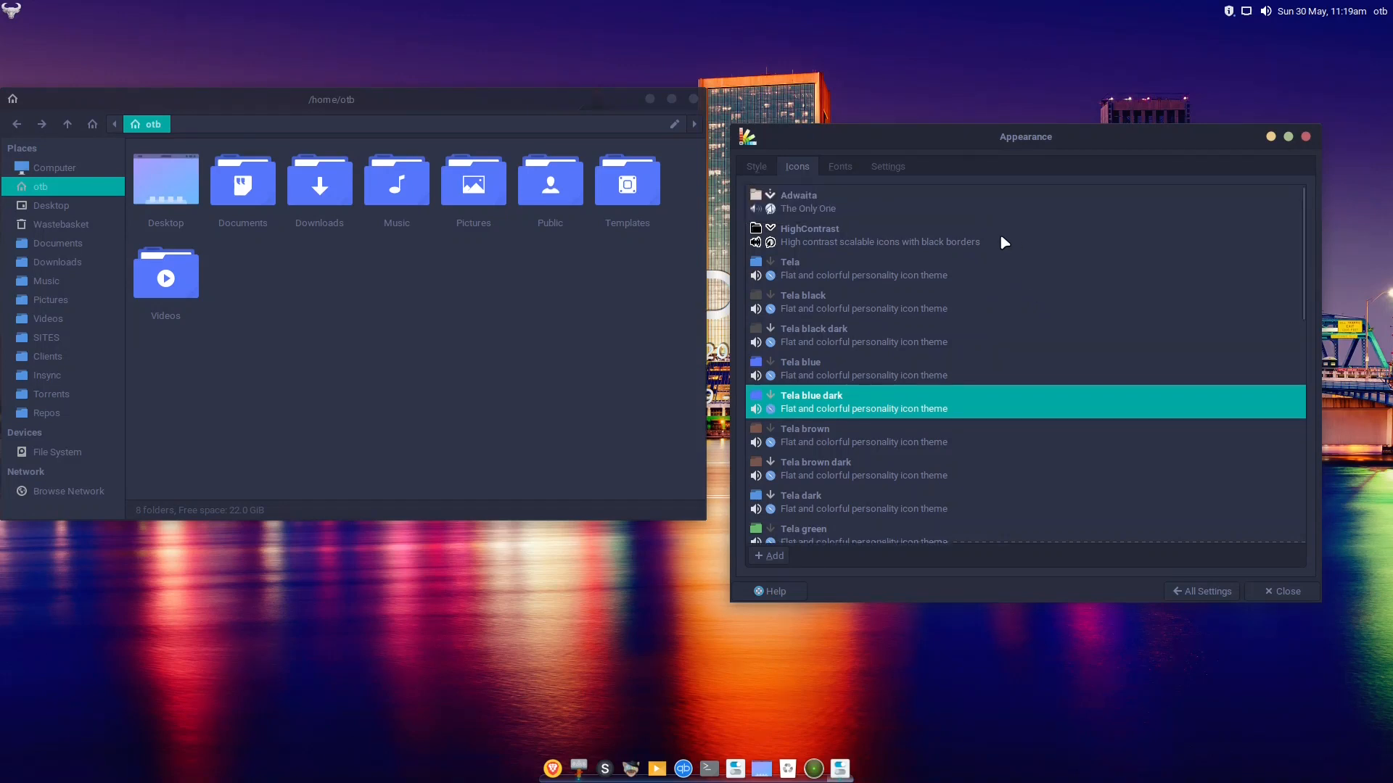
{"action": "scroll", "coordinate": [995, 238], "scroll_direction": "down", "scroll_amount": 8}
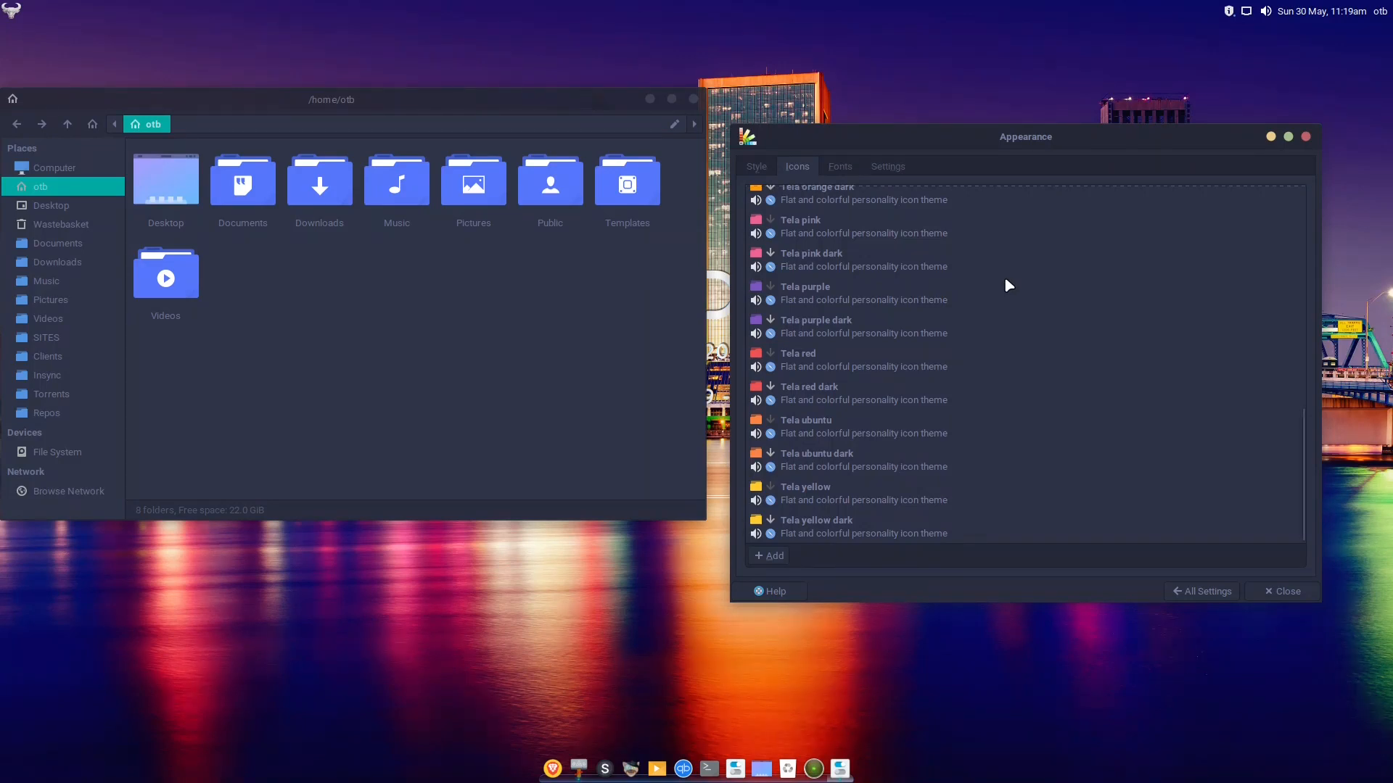
{"action": "scroll", "coordinate": [1005, 282], "scroll_direction": "up", "scroll_amount": 5}
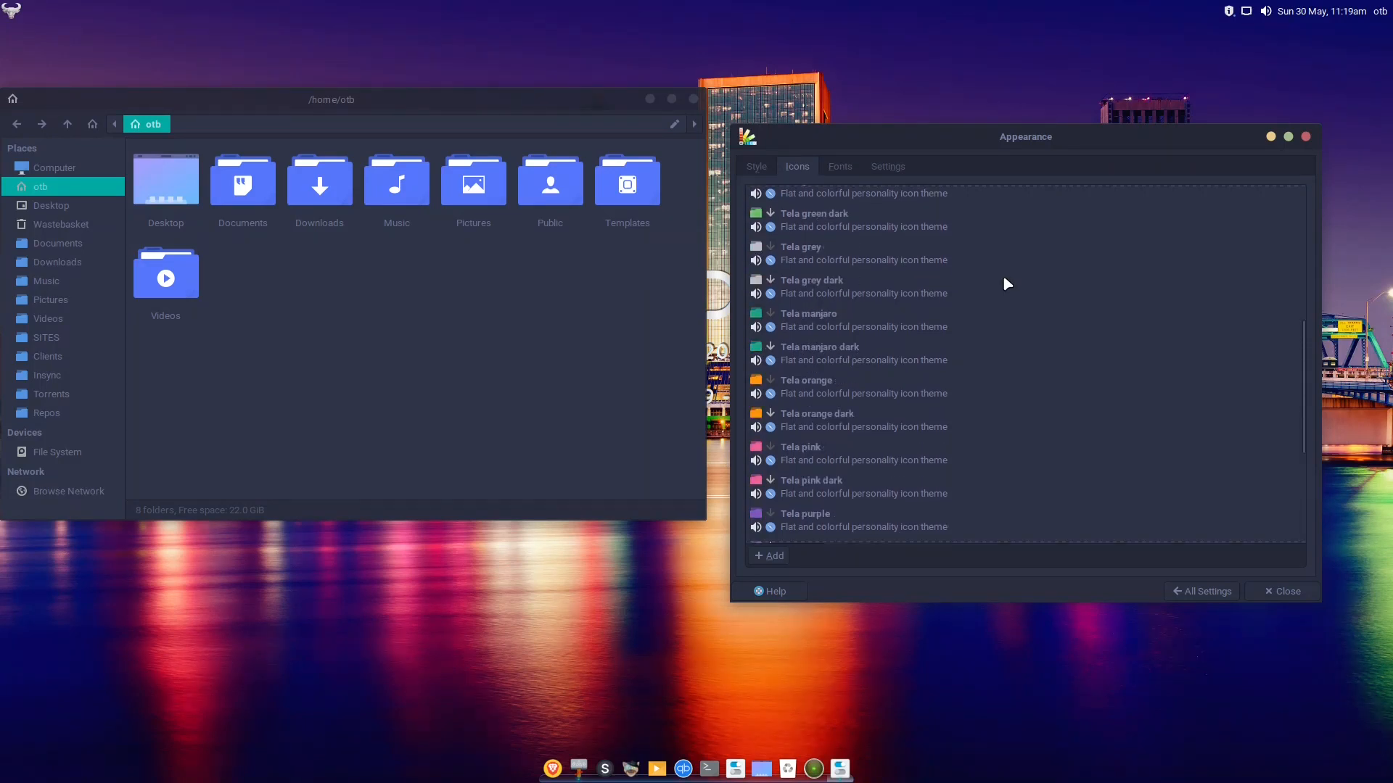
{"action": "scroll", "coordinate": [1004, 277], "scroll_direction": "up", "scroll_amount": 7}
{"action": "left_click", "coordinate": [1002, 276]}
{"action": "scroll", "coordinate": [1000, 279], "scroll_direction": "up", "scroll_amount": 4}
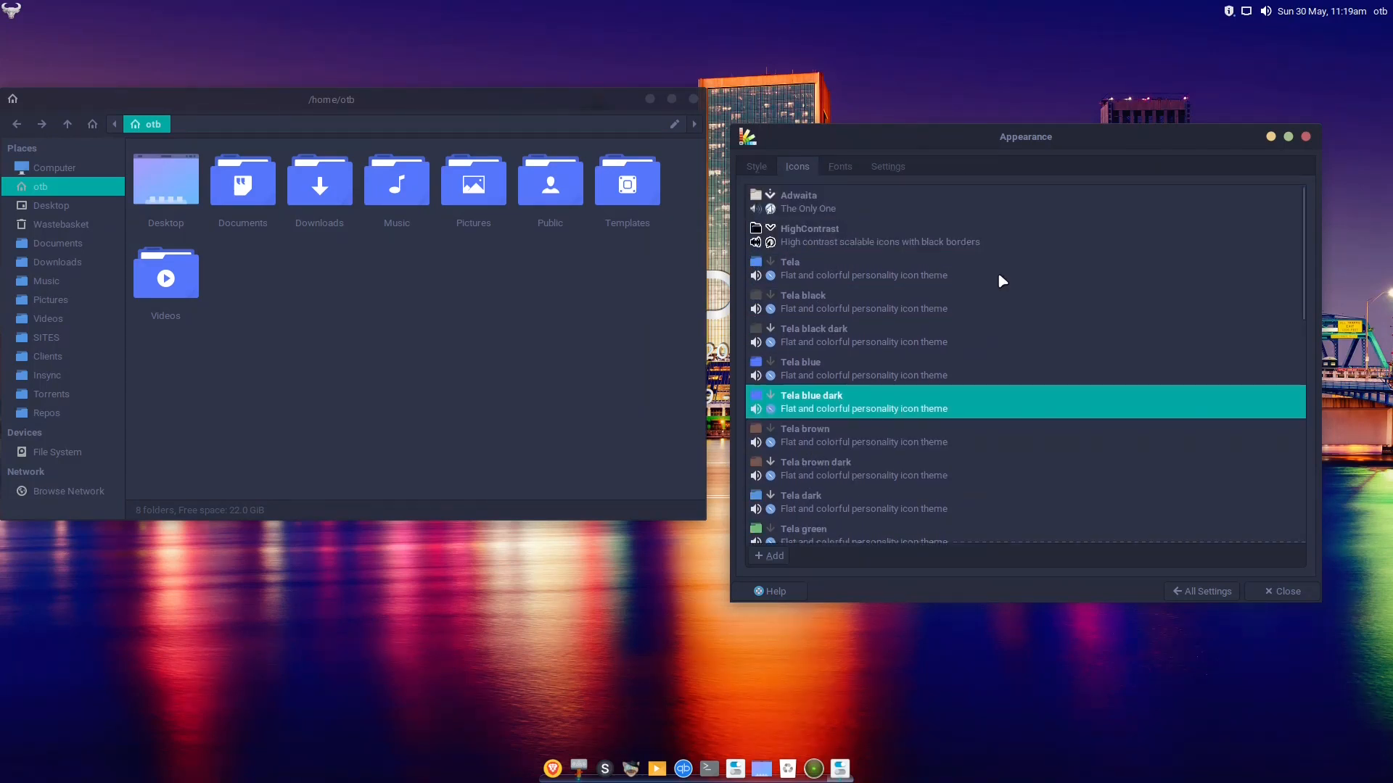
{"action": "scroll", "coordinate": [1003, 282], "scroll_direction": "down", "scroll_amount": 13}
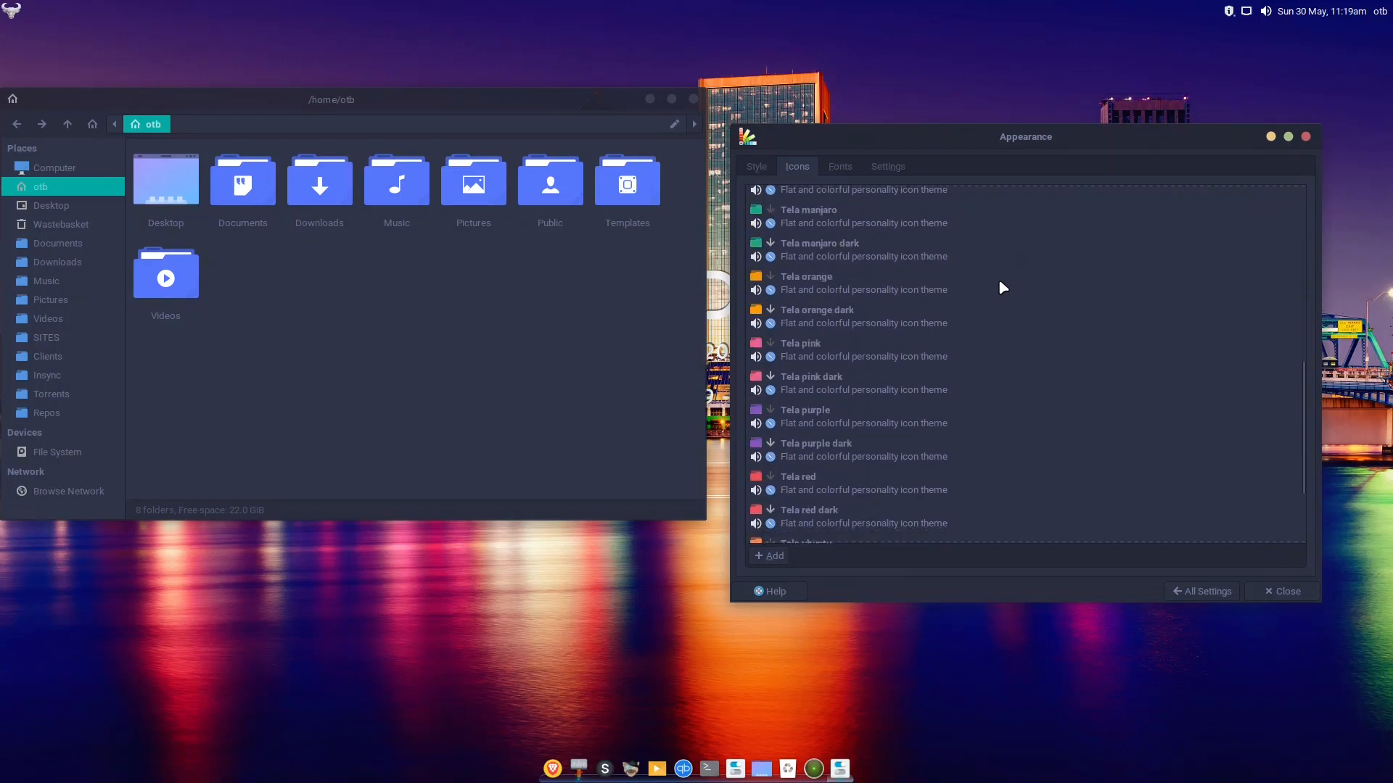
- Try the Tela pink dark, purple dark, red, red dark, ubuntu dark and yellow icon themes in turn
{"action": "left_click", "coordinate": [838, 383]}
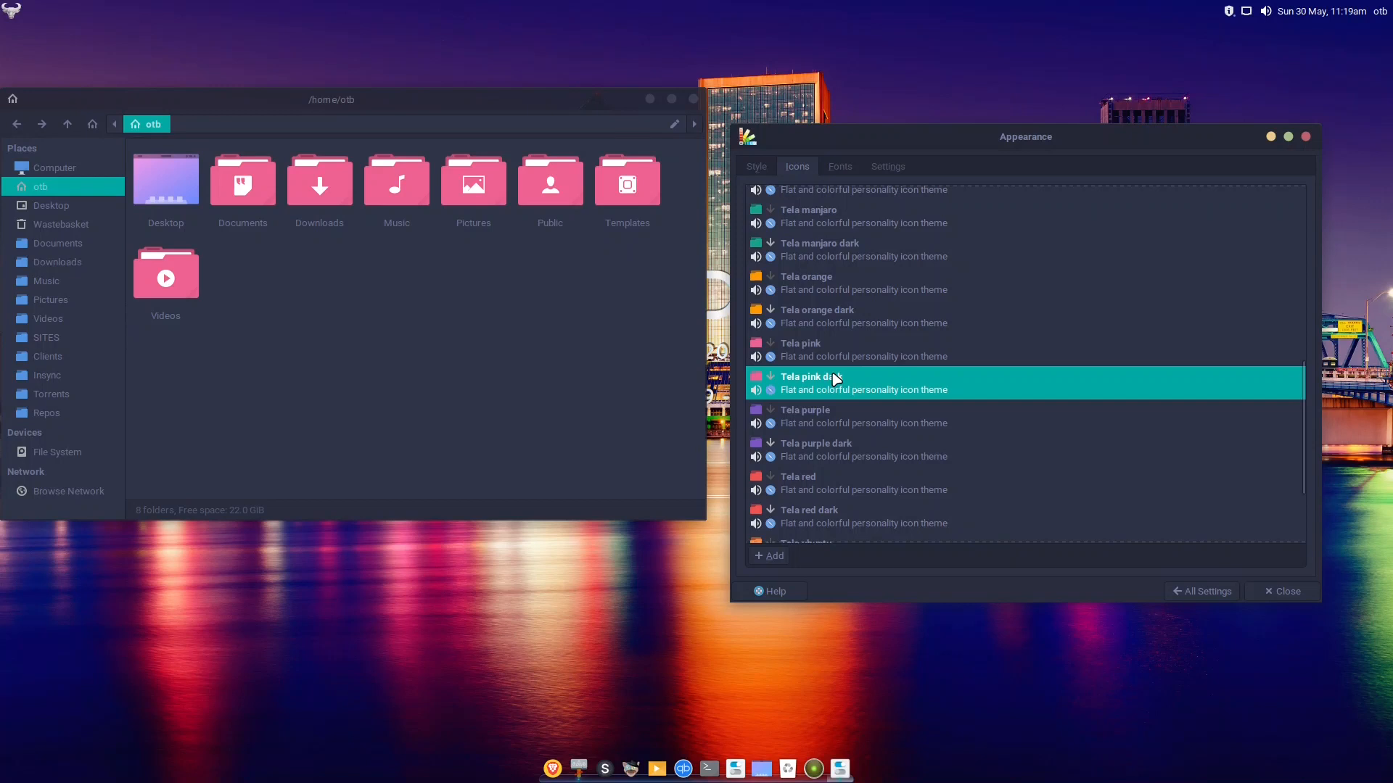
{"action": "left_click", "coordinate": [796, 454]}
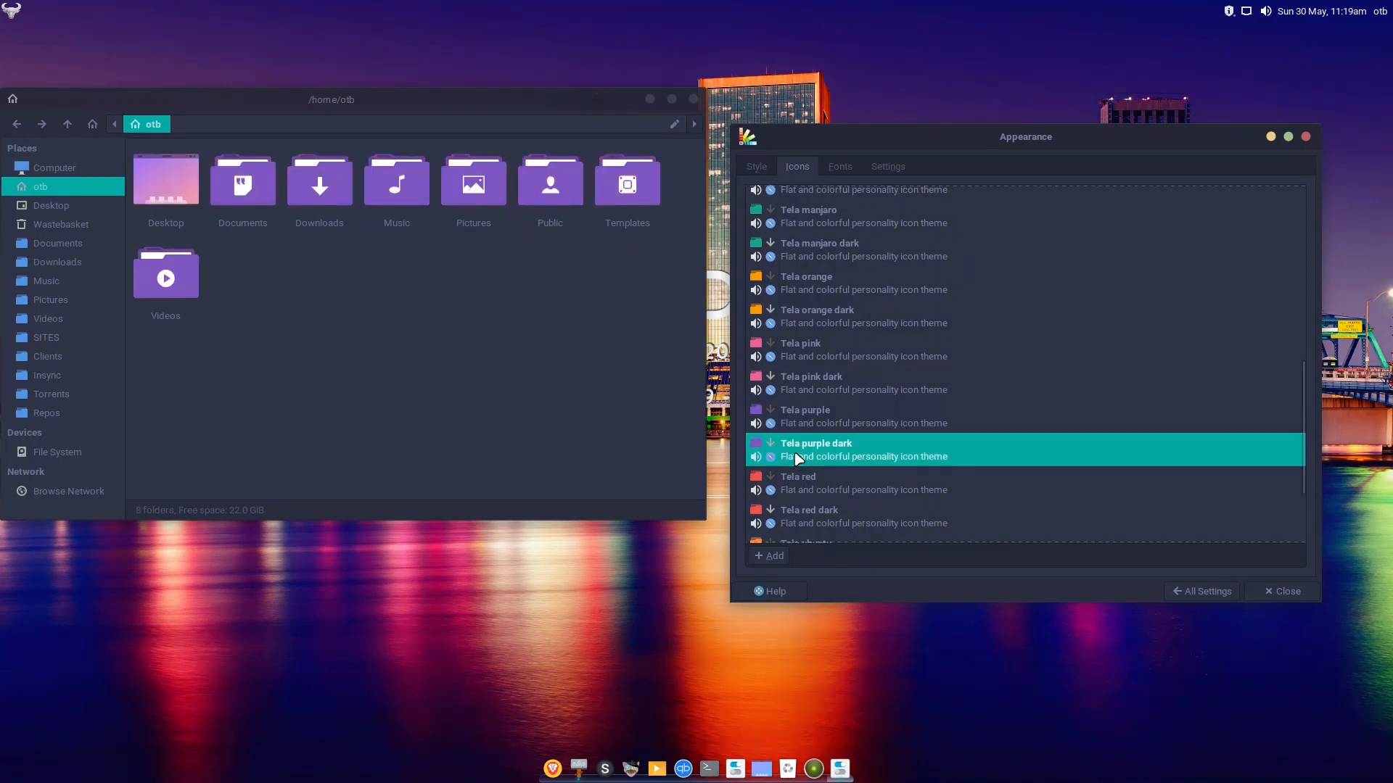
{"action": "left_click", "coordinate": [817, 484]}
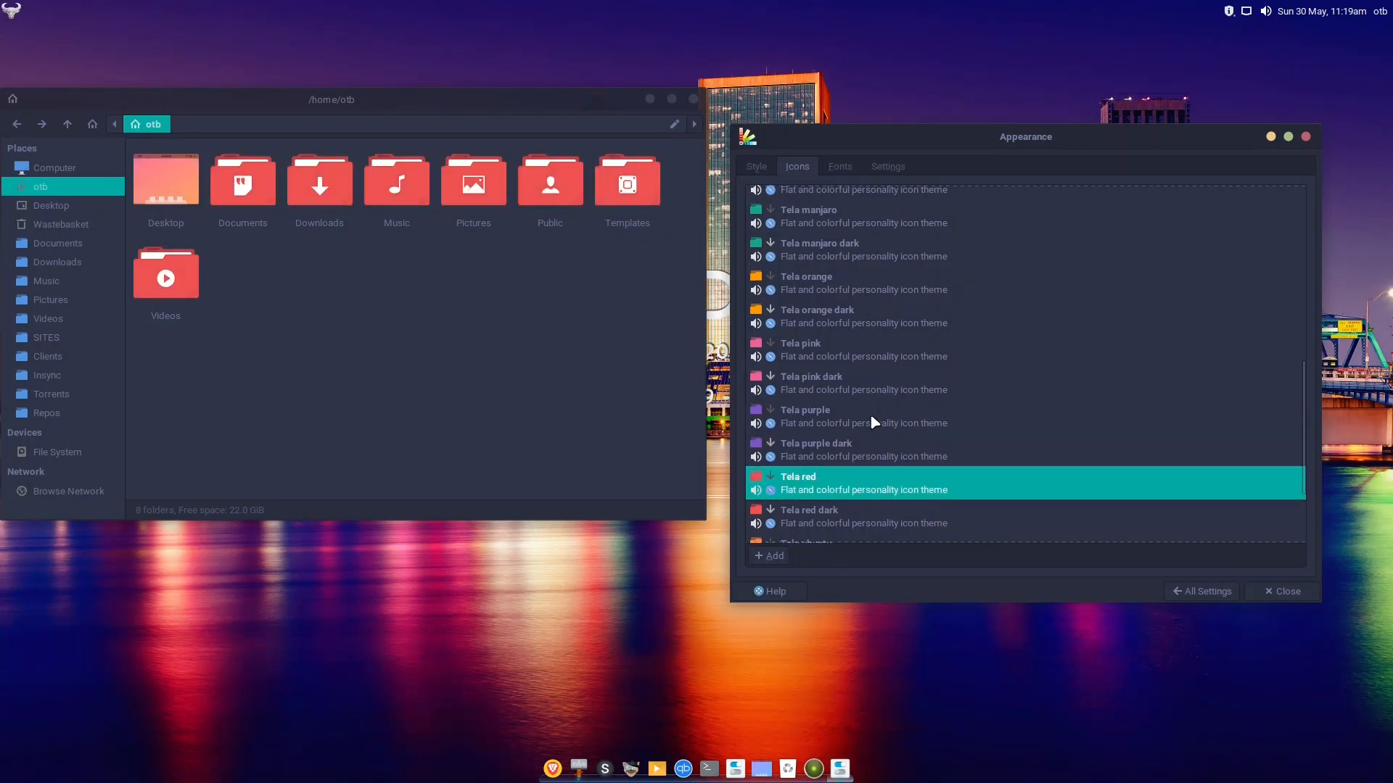
{"action": "scroll", "coordinate": [870, 424], "scroll_direction": "down", "scroll_amount": 3}
{"action": "left_click", "coordinate": [811, 427]}
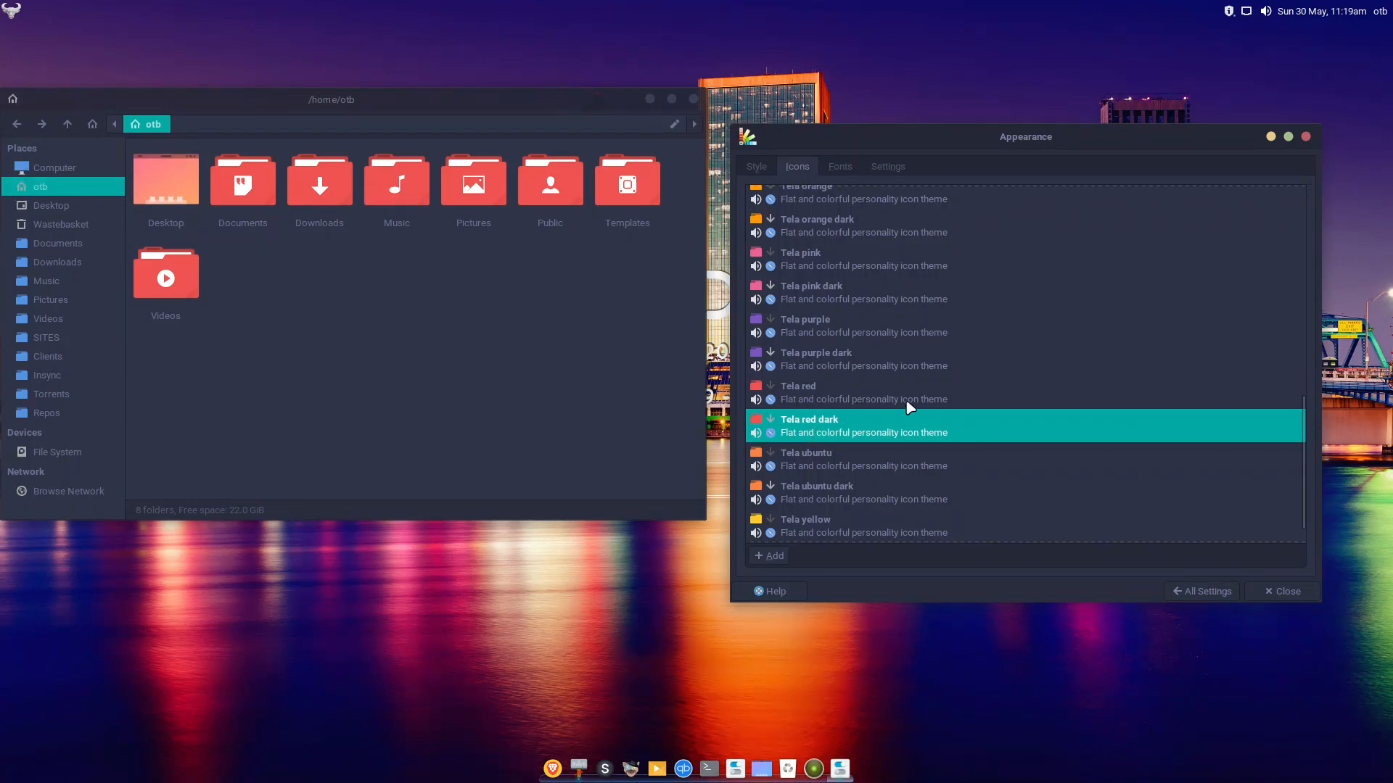
{"action": "scroll", "coordinate": [903, 408], "scroll_direction": "down", "scroll_amount": 1}
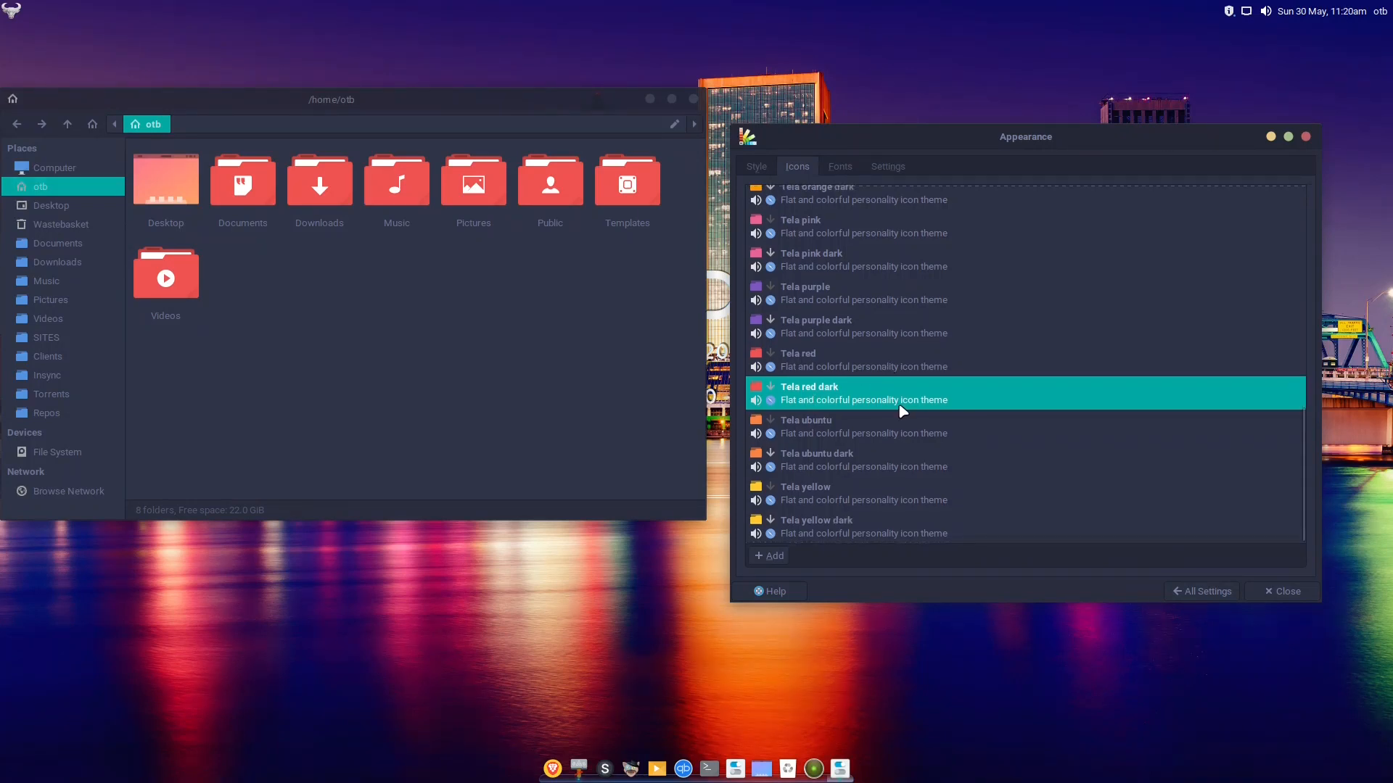
{"action": "left_click", "coordinate": [850, 456]}
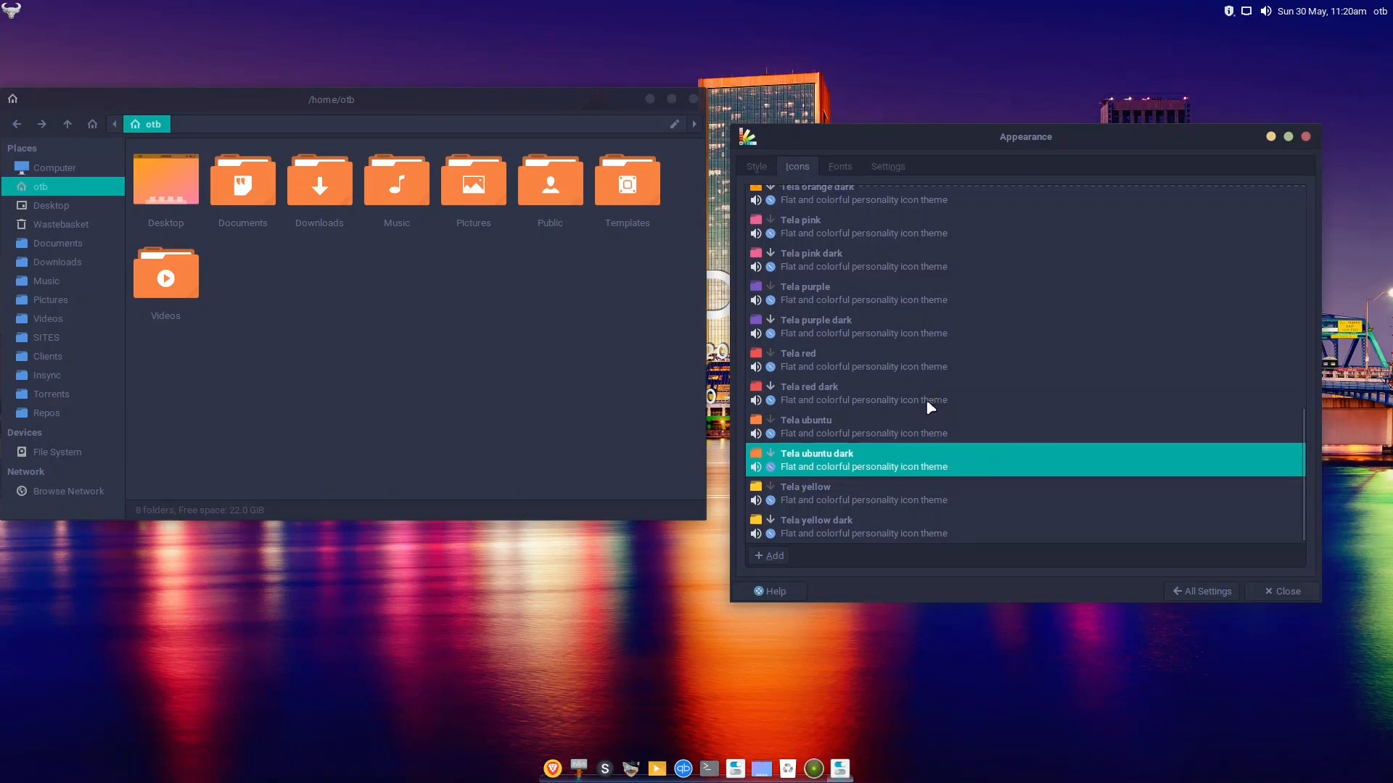
{"action": "left_click", "coordinate": [862, 498]}
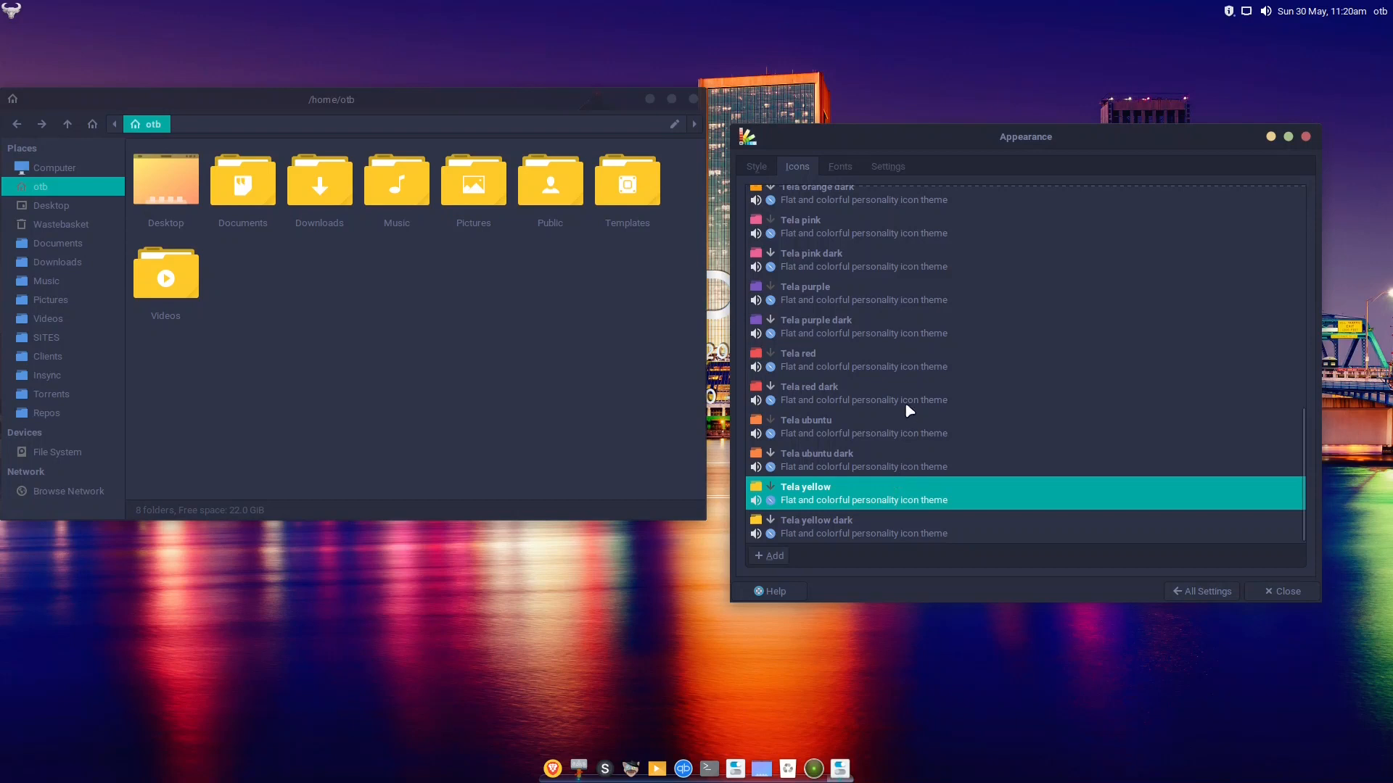
- Apply the Tela blue icon theme and review the Fonts and Settings pages of Appearance
{"action": "scroll", "coordinate": [914, 409], "scroll_direction": "up", "scroll_amount": 3}
{"action": "scroll", "coordinate": [928, 406], "scroll_direction": "up", "scroll_amount": 8}
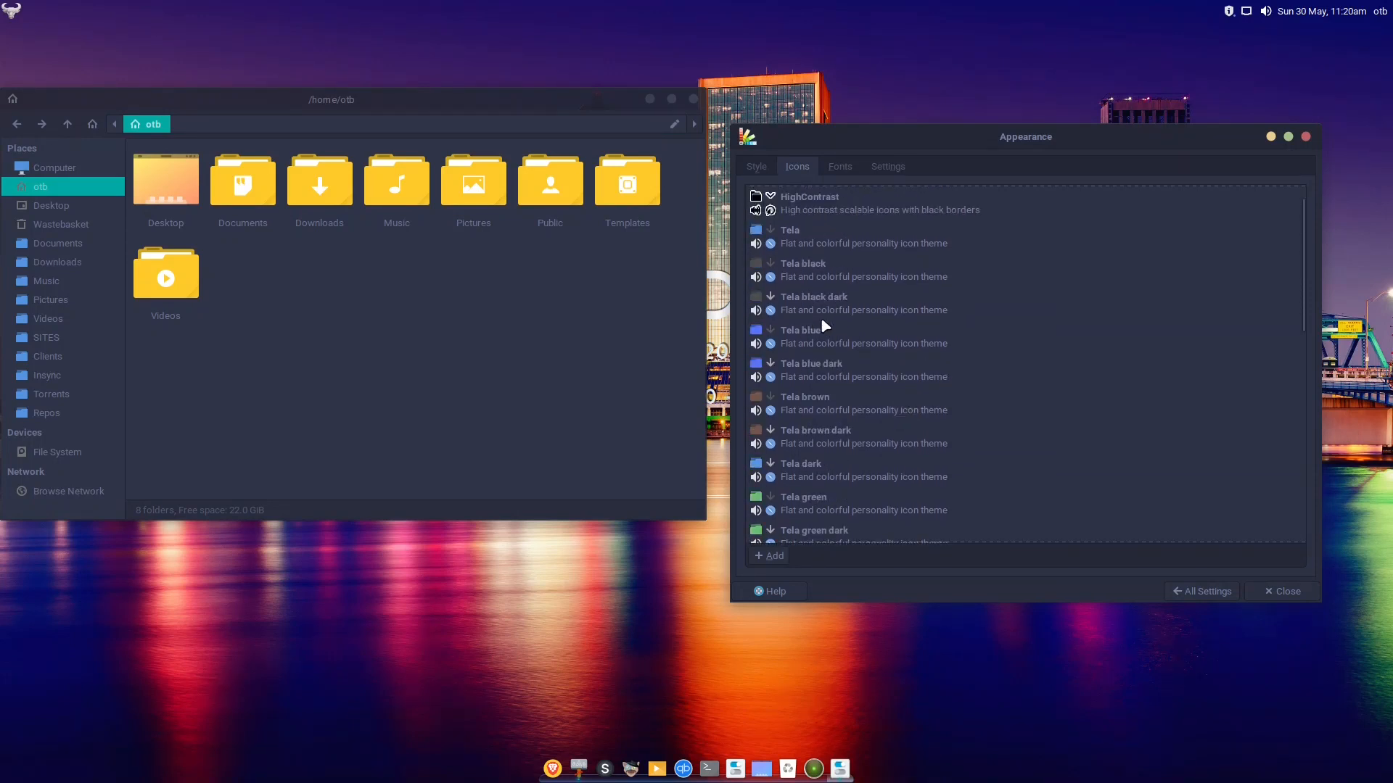
{"action": "left_click", "coordinate": [807, 338]}
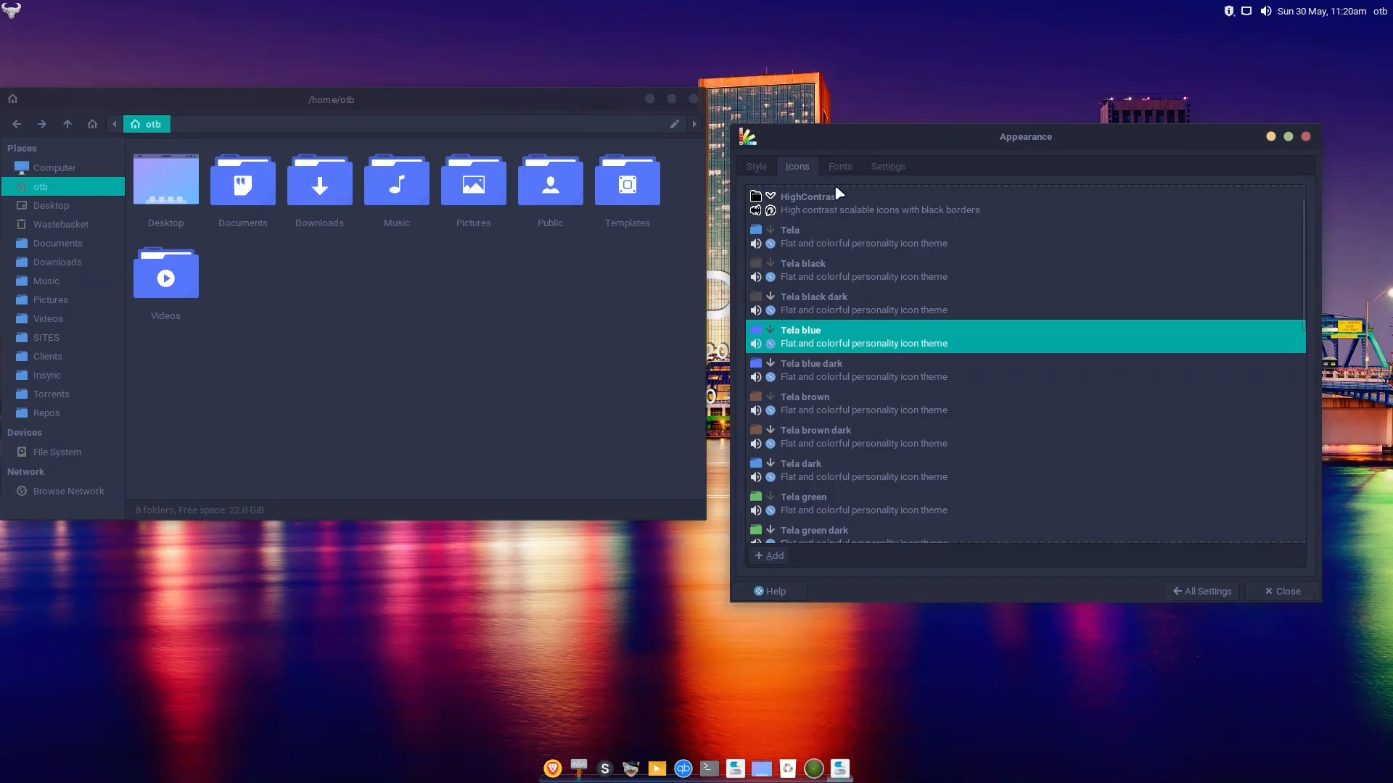
{"action": "left_click", "coordinate": [846, 169]}
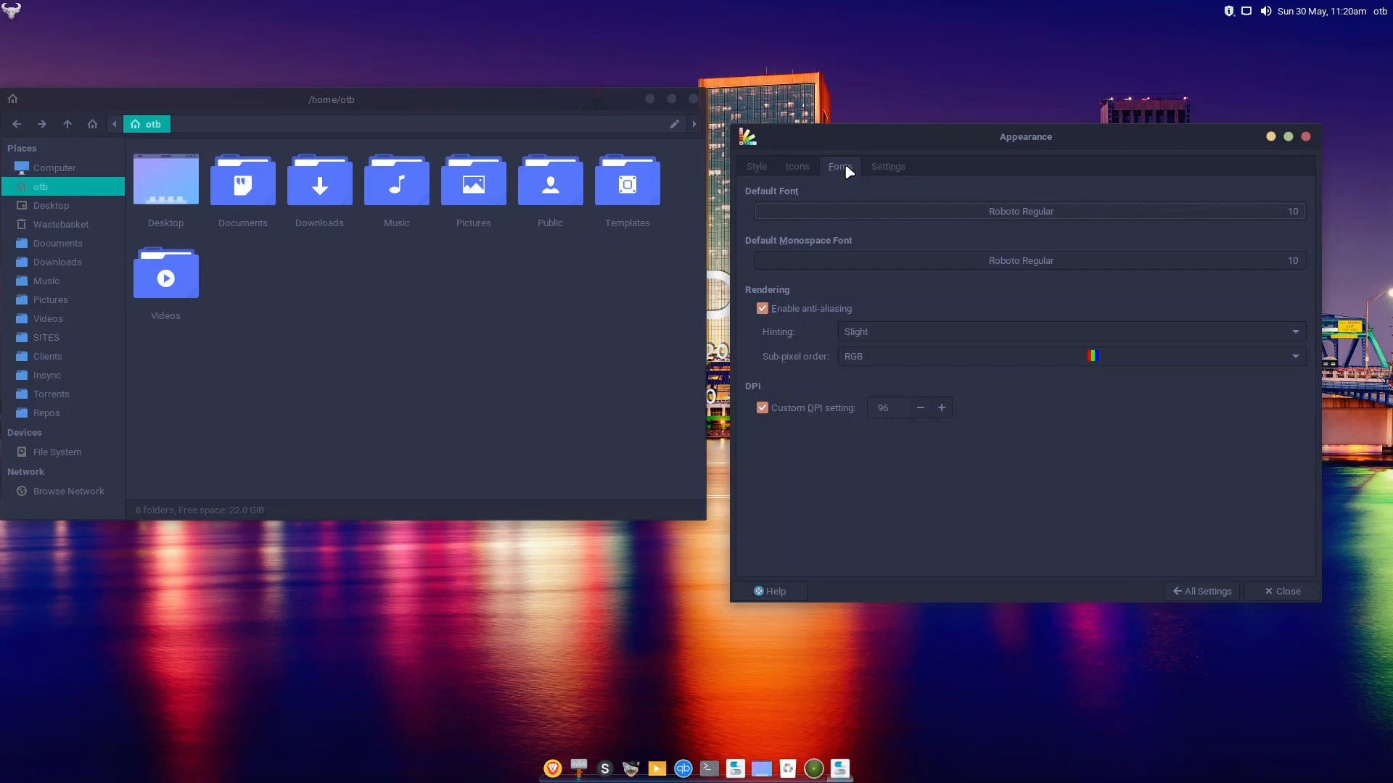
{"action": "left_click", "coordinate": [888, 169]}
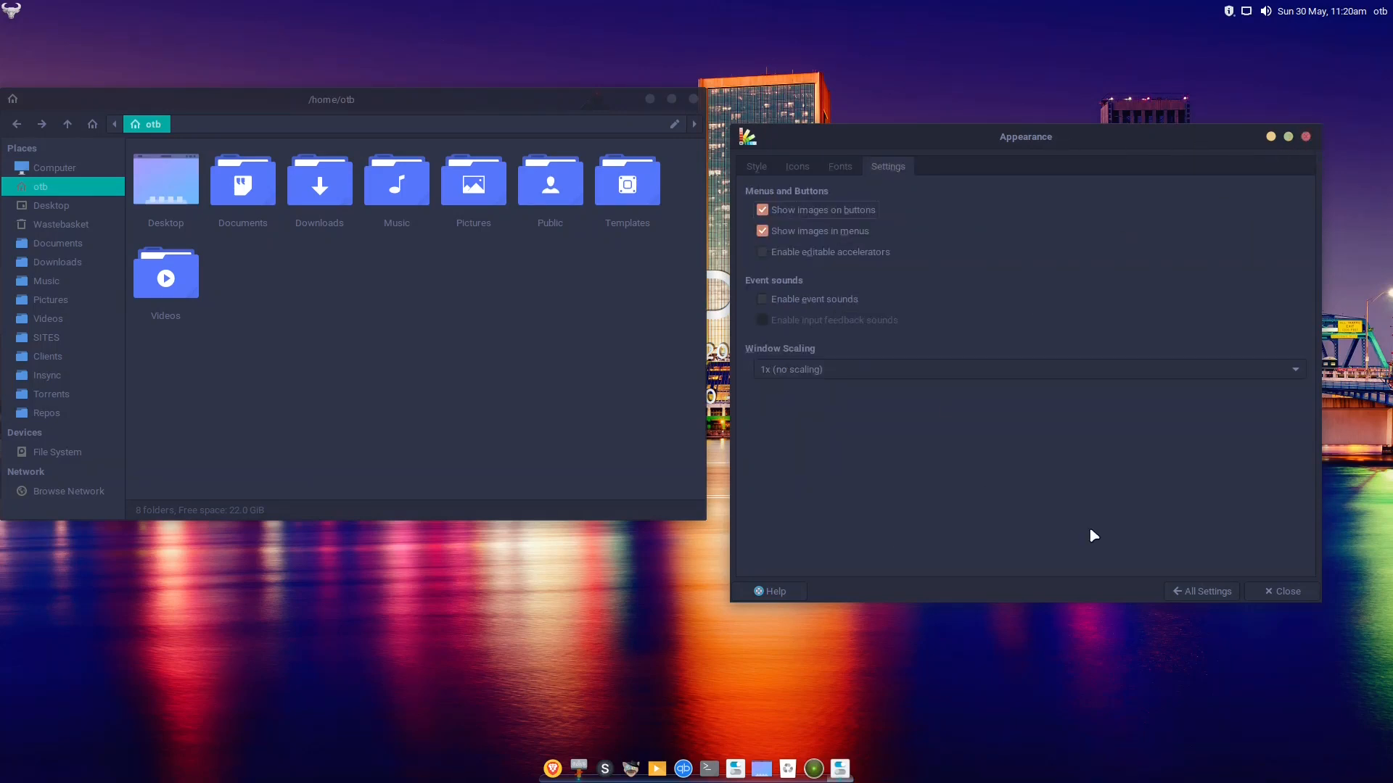
- Return to the overview of all settings, close the home folder window and reposition the Settings window
{"action": "left_click", "coordinate": [1201, 591]}
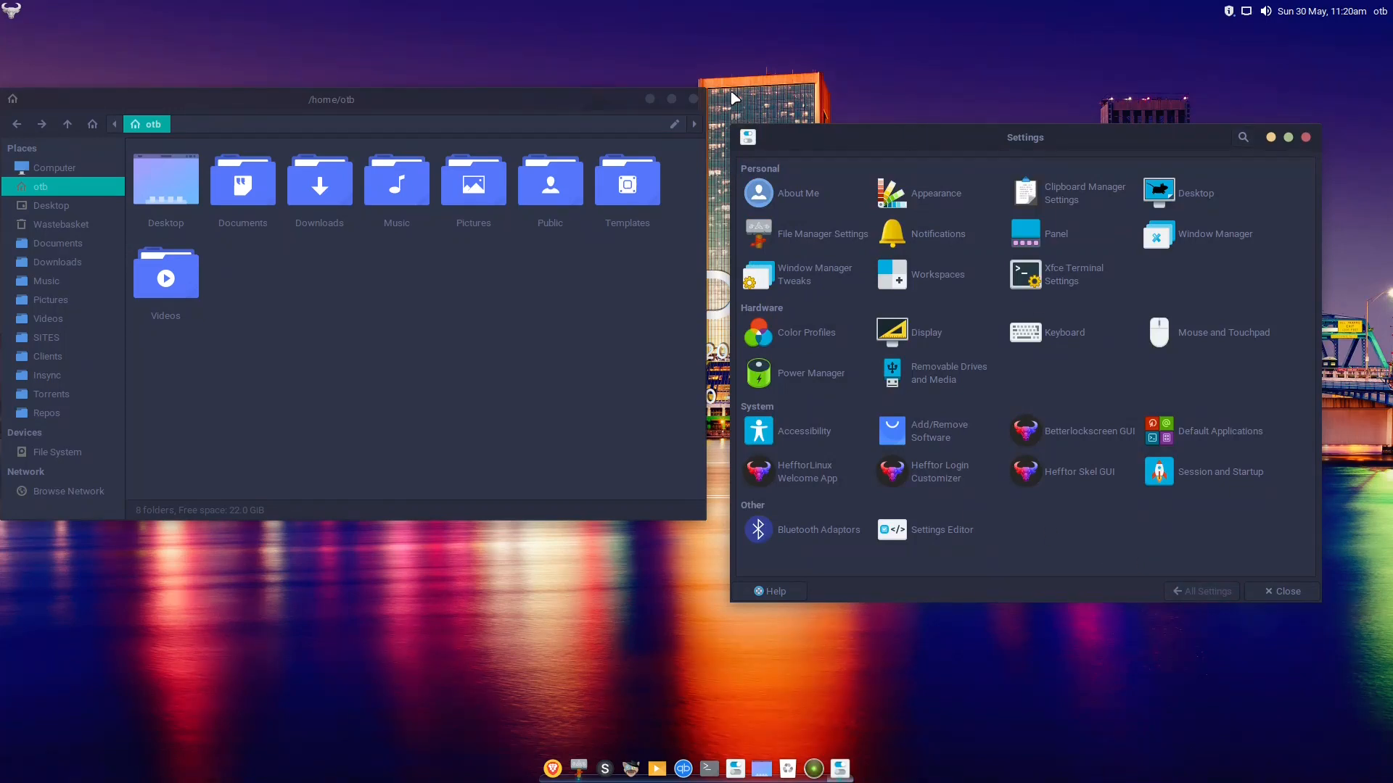
{"action": "left_click", "coordinate": [693, 99]}
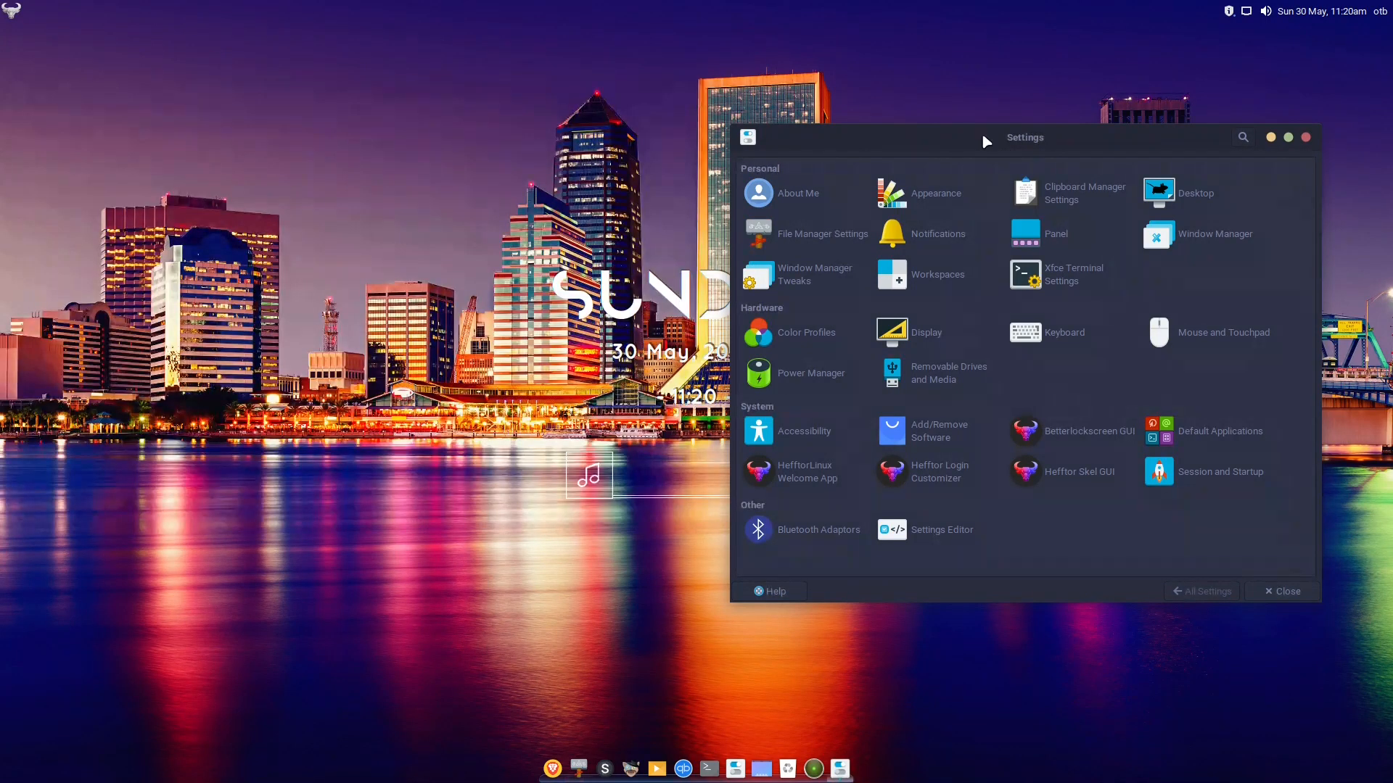
{"action": "left_click_drag", "start_coordinate": [936, 133], "coordinate": [530, 50]}
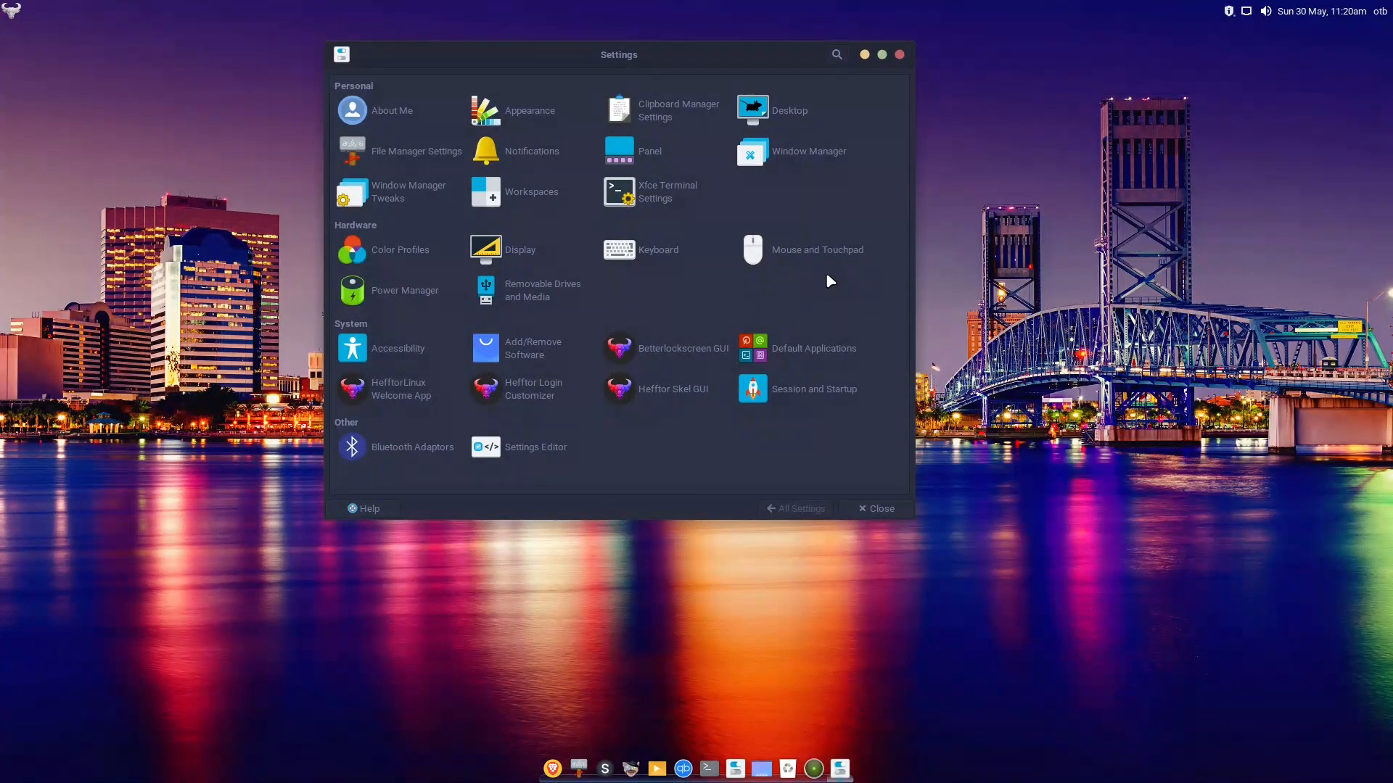
- Open the Keyboard settings, dismiss the system defaults warning and review the full list of application shortcuts in a maximized window
{"action": "left_click", "coordinate": [645, 247]}
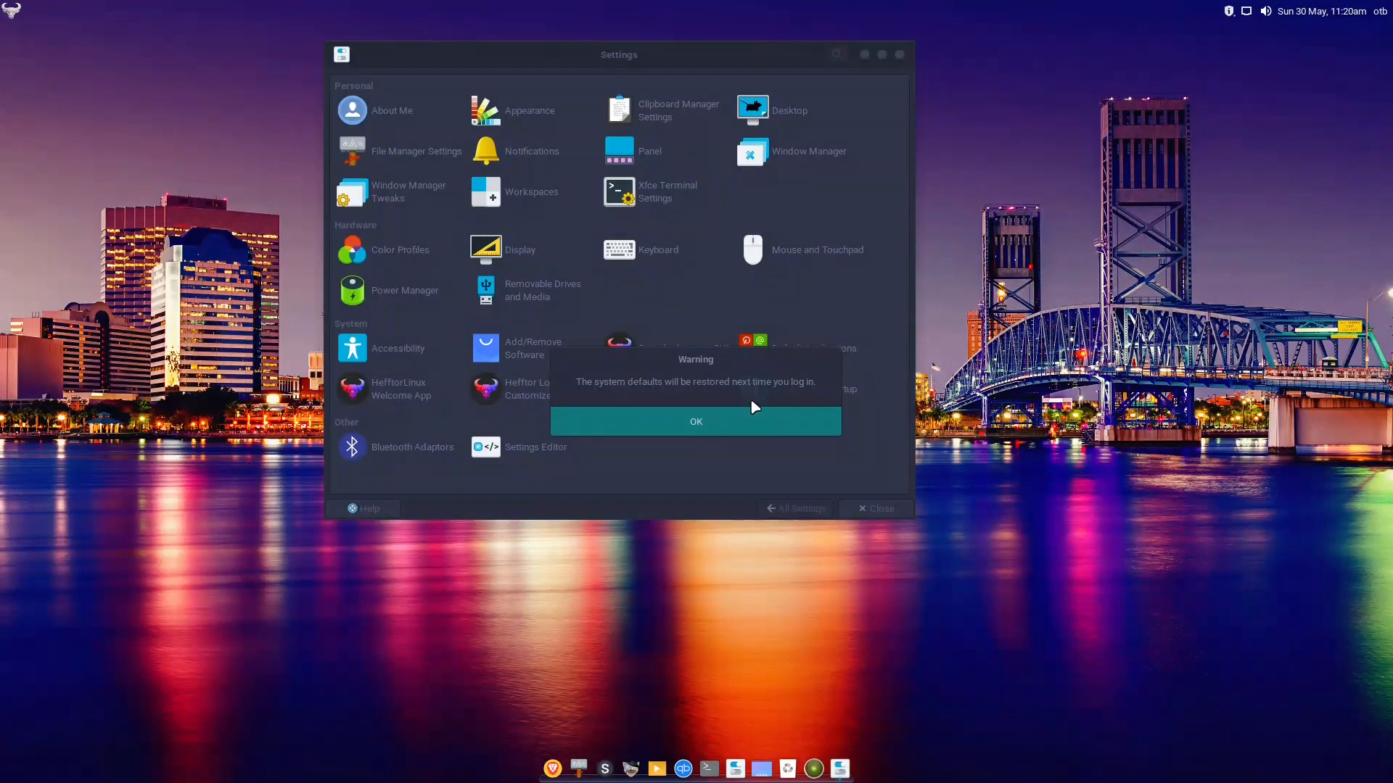
{"action": "left_click", "coordinate": [692, 425]}
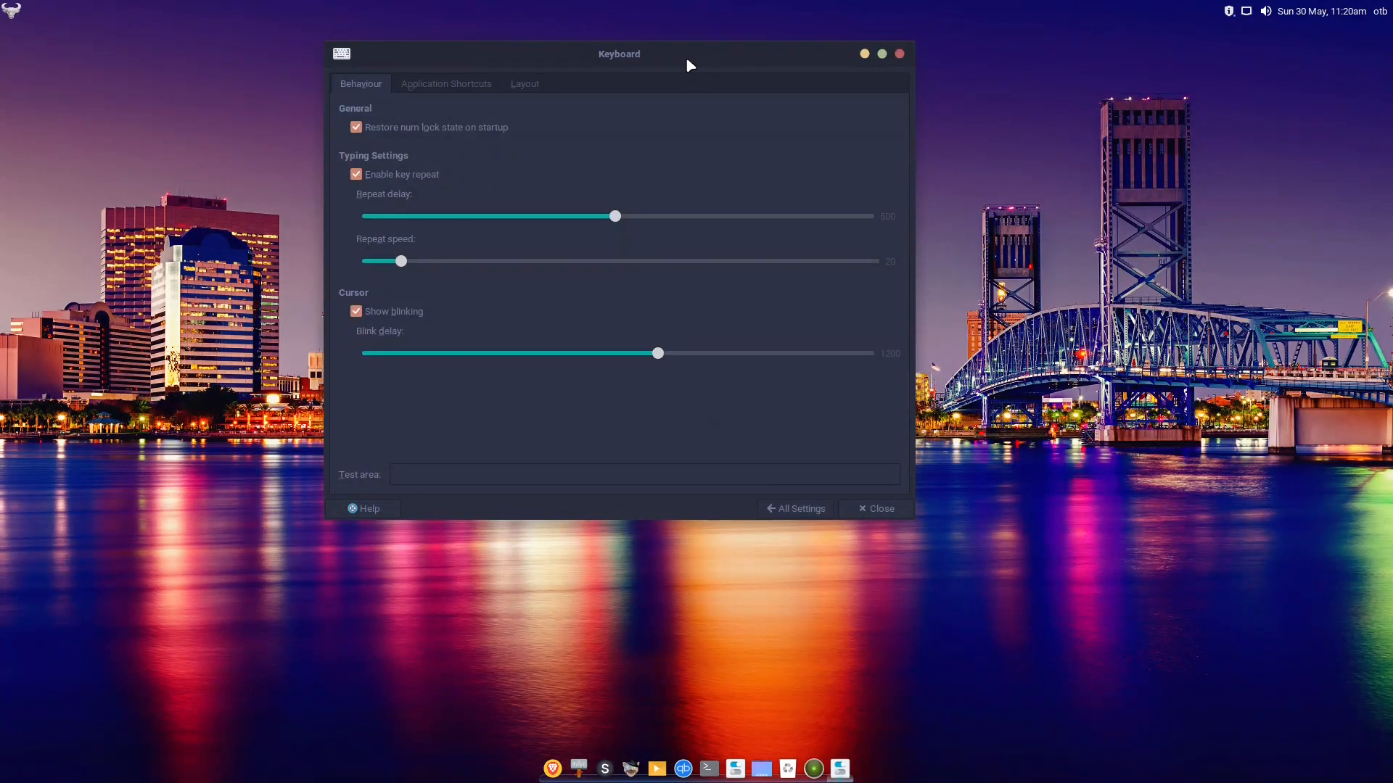
{"action": "left_click_drag", "start_coordinate": [687, 64], "coordinate": [644, 89]}
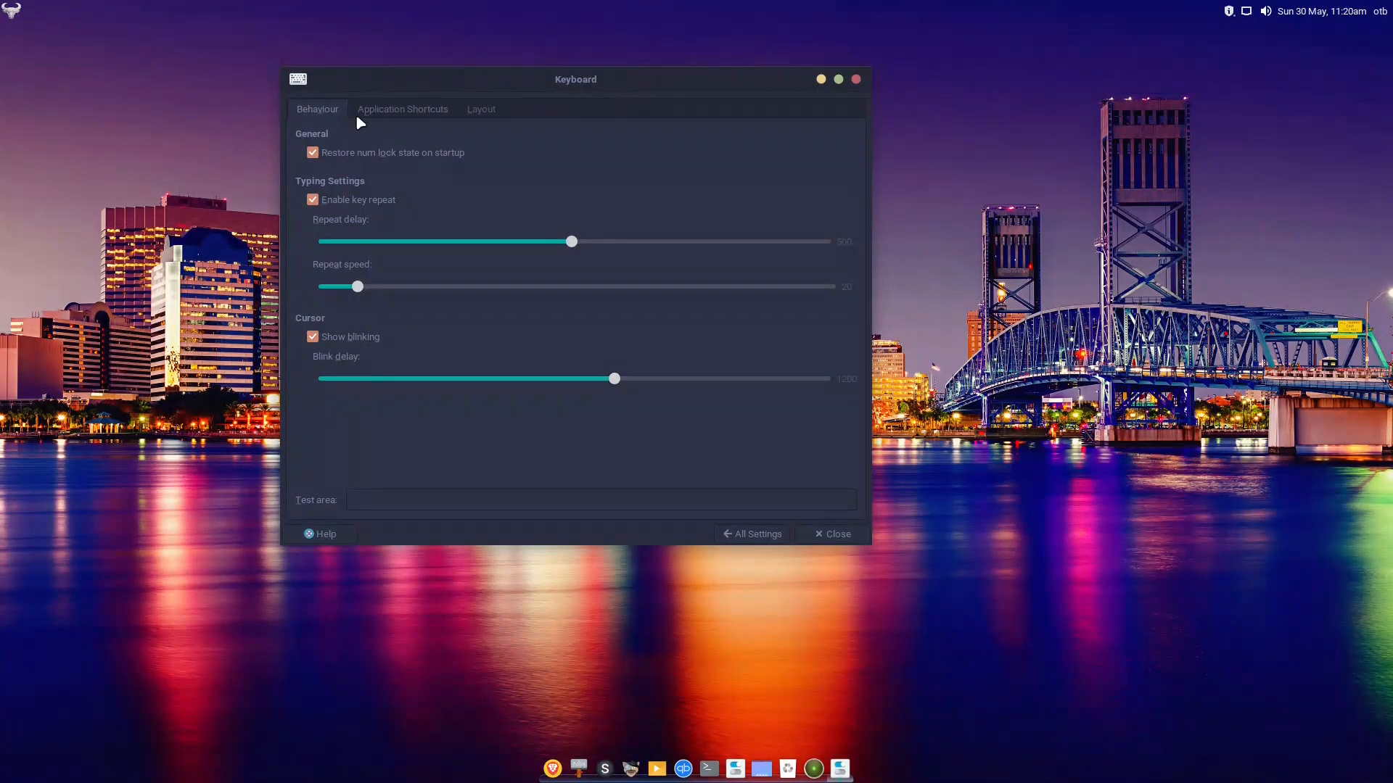
{"action": "left_click", "coordinate": [383, 111]}
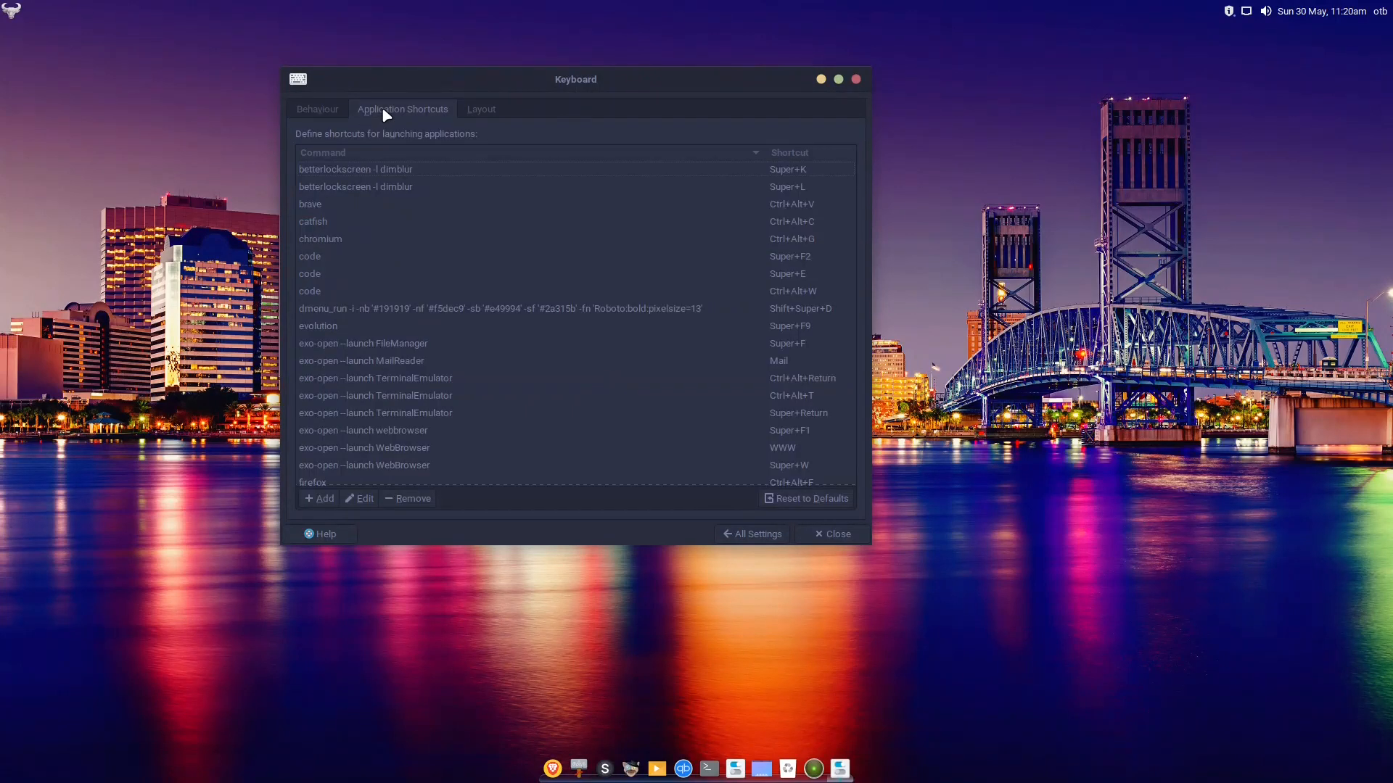
{"action": "left_click", "coordinate": [840, 80]}
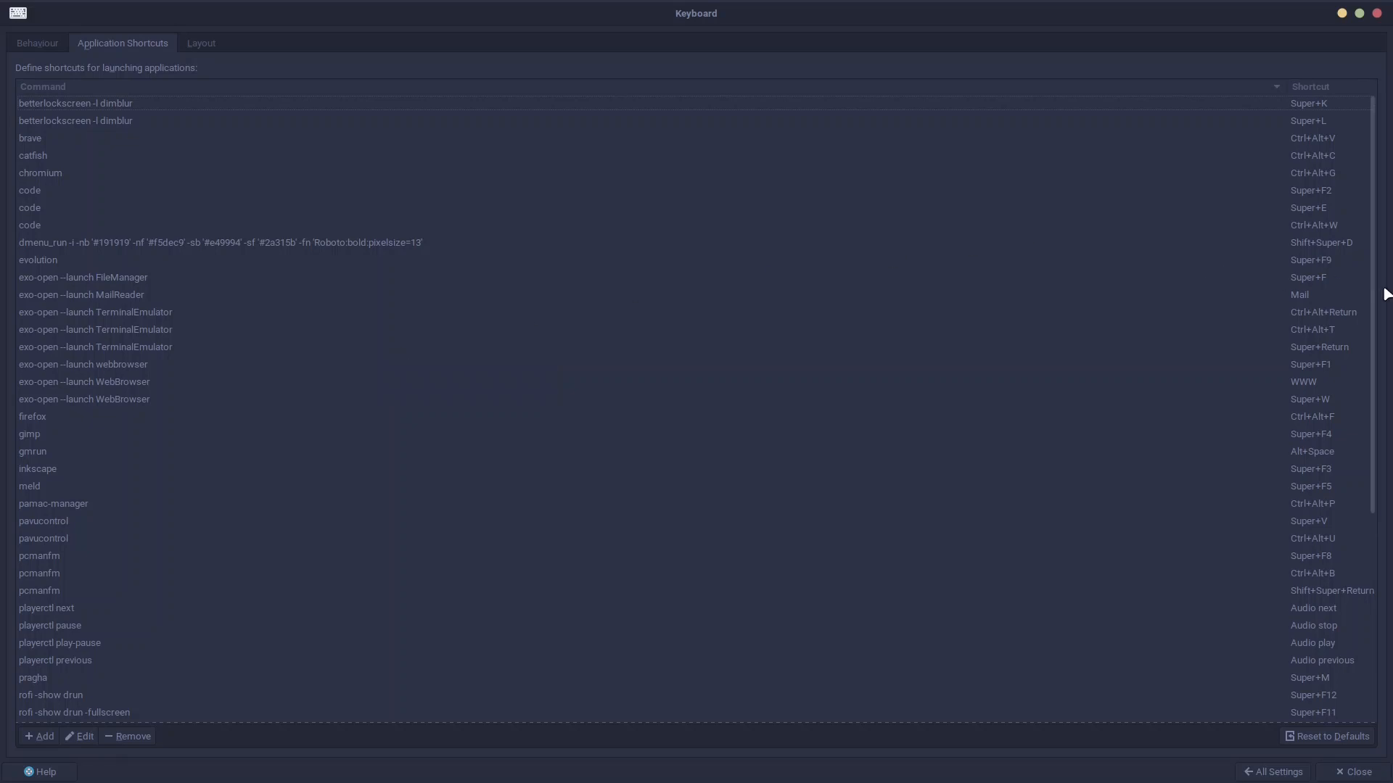
{"action": "left_click_drag", "start_coordinate": [1376, 304], "coordinate": [1381, 510]}
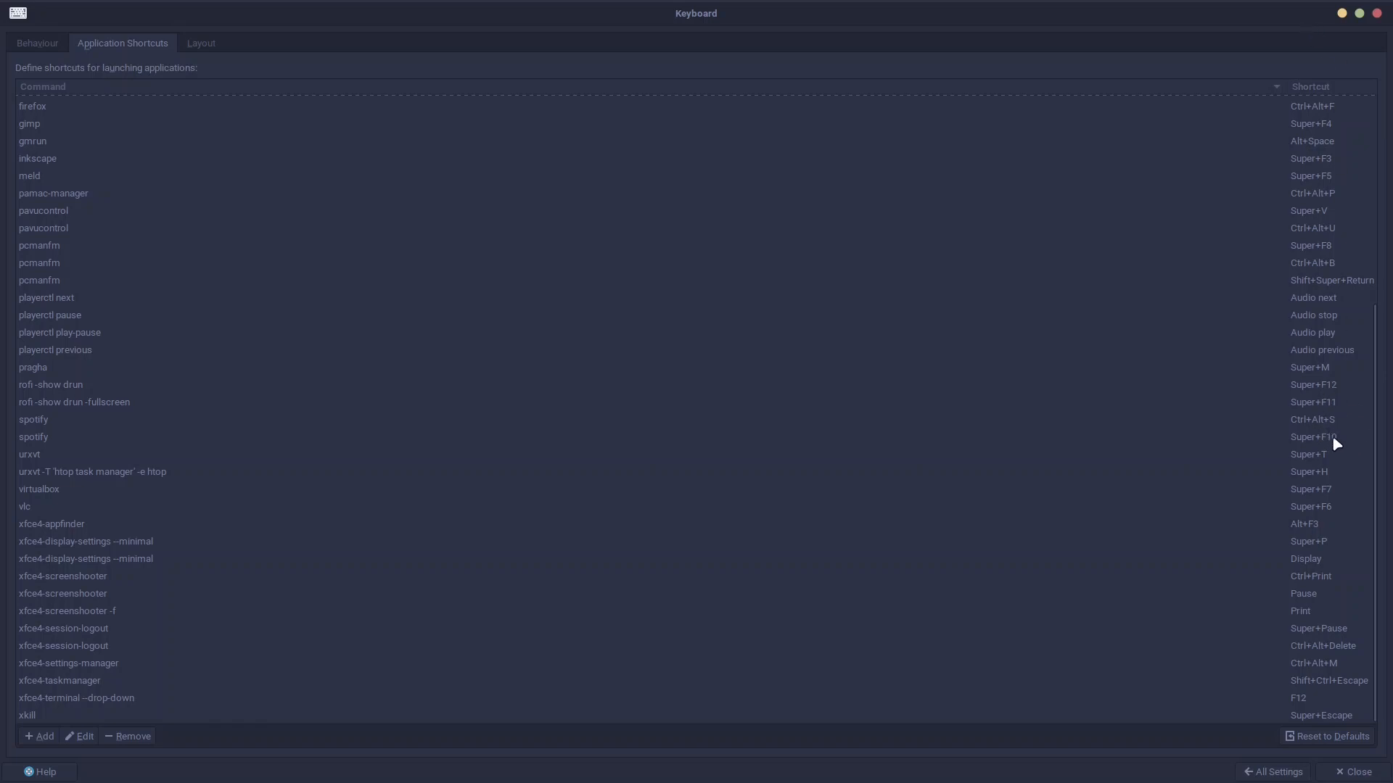
- Test the assigned shortcuts for rofi -show drun and the urxvt terminal, closing each one after viewing it
{"action": "left_click", "coordinate": [1310, 371]}
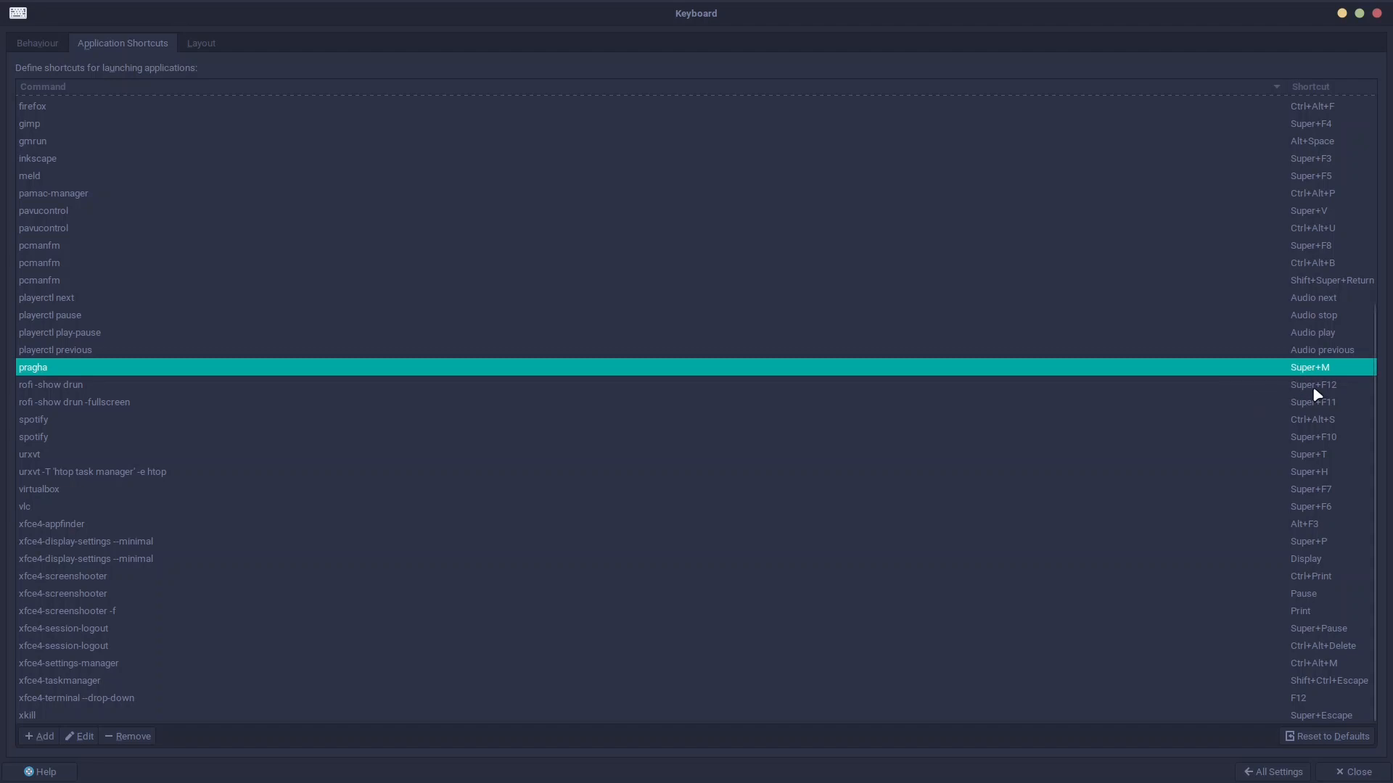
{"action": "left_click", "coordinate": [1313, 383]}
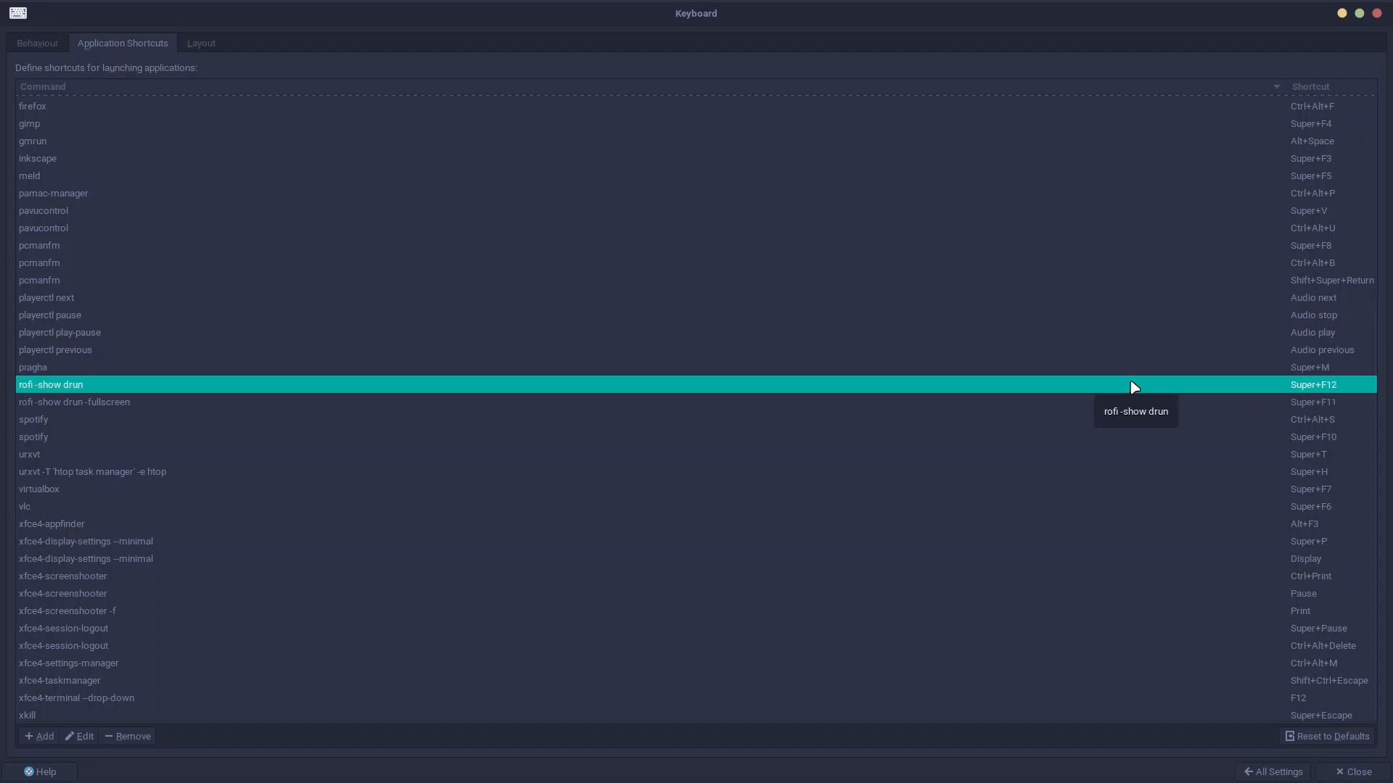
{"action": "key", "text": "super+F12"}
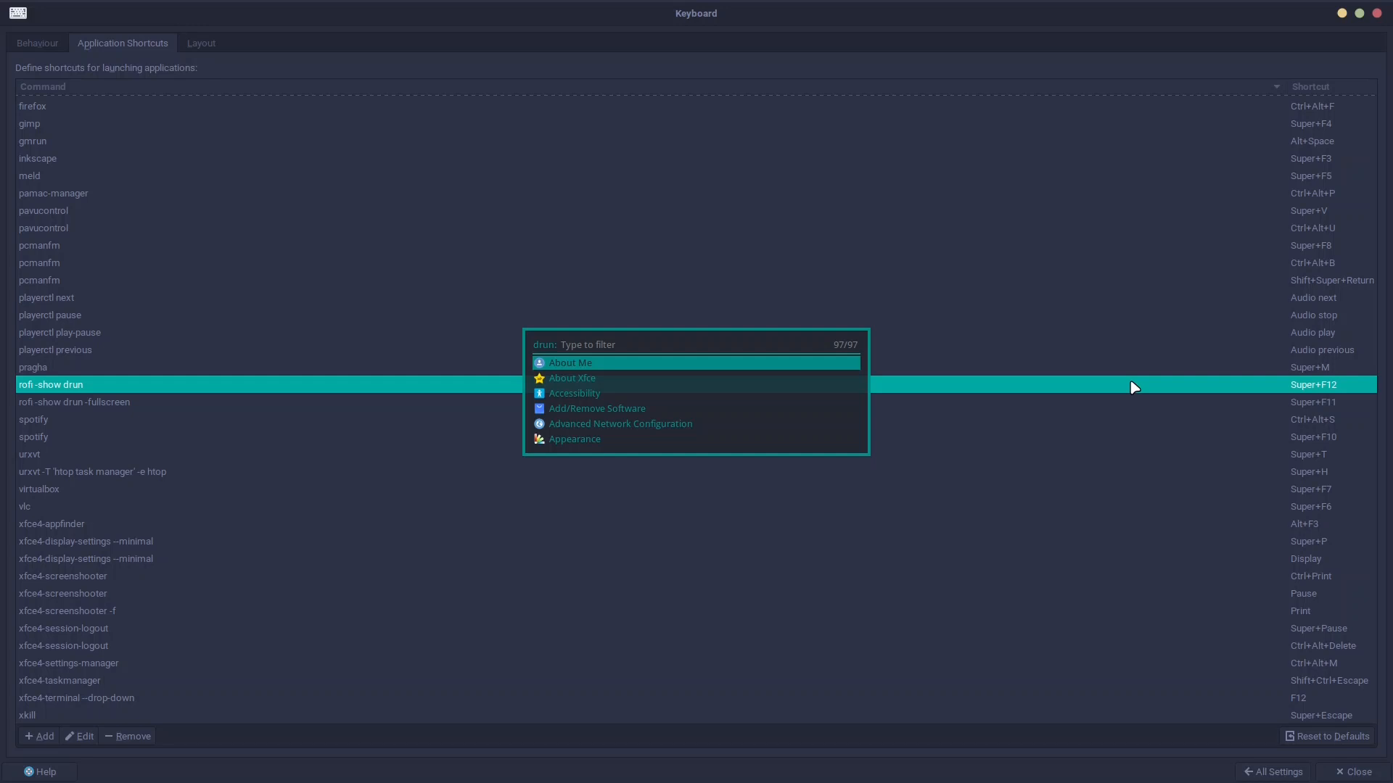
{"action": "key", "text": "Escape"}
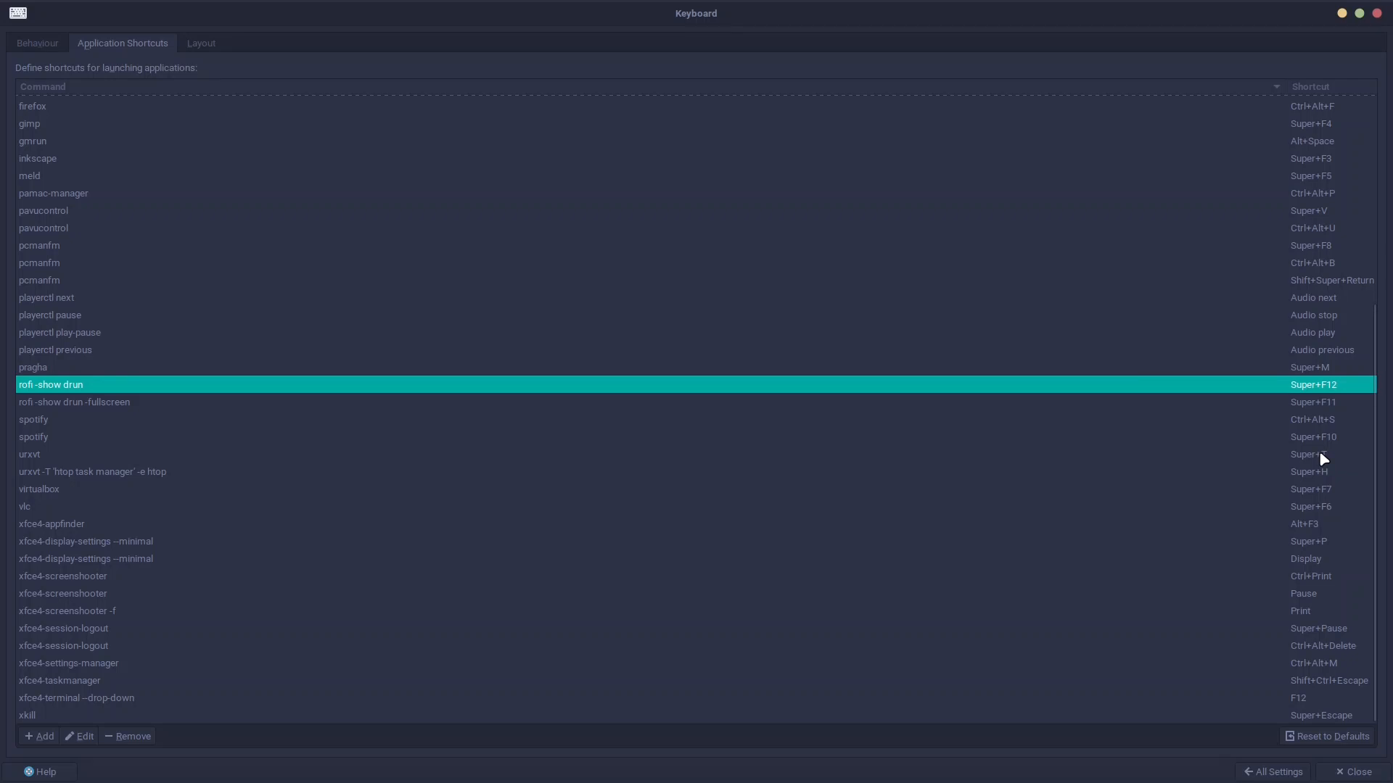
{"action": "key", "text": "super+t"}
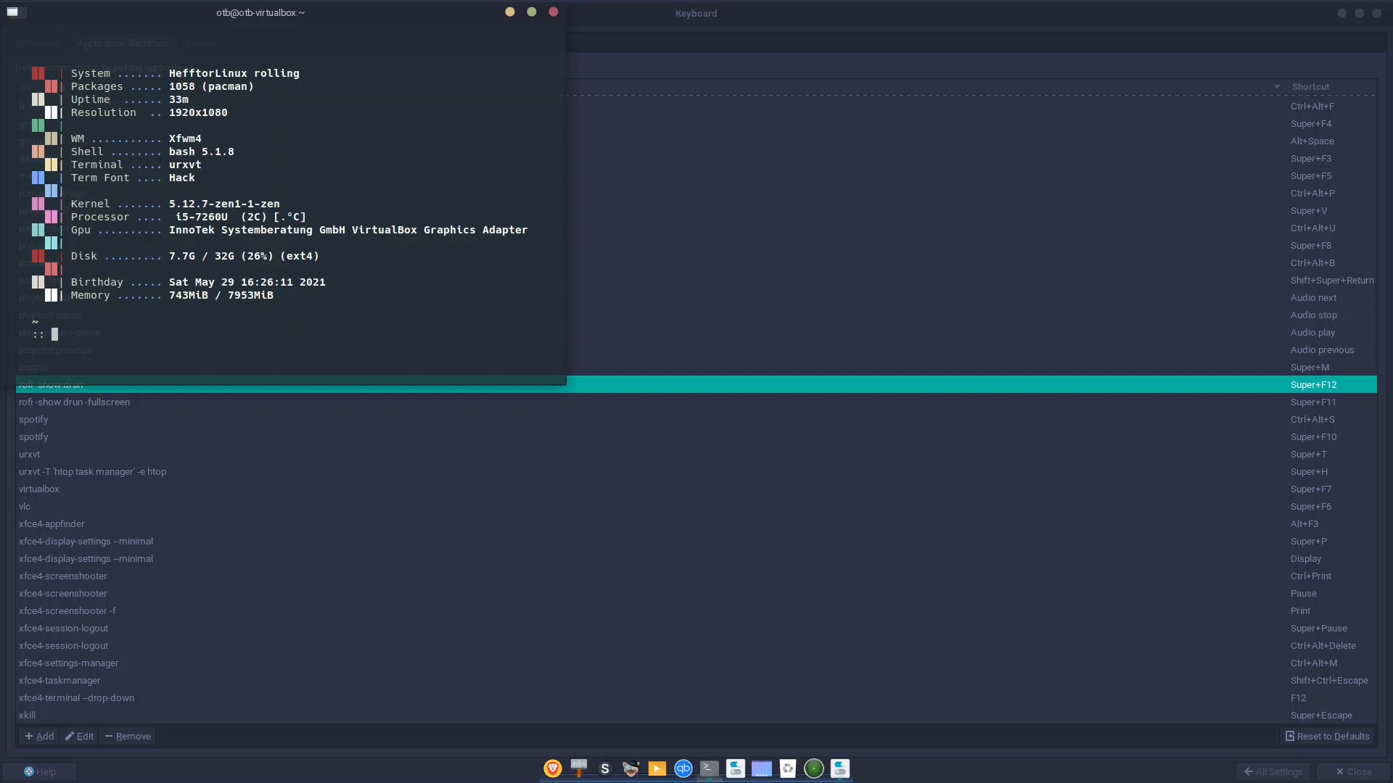
{"action": "left_click", "coordinate": [553, 13]}
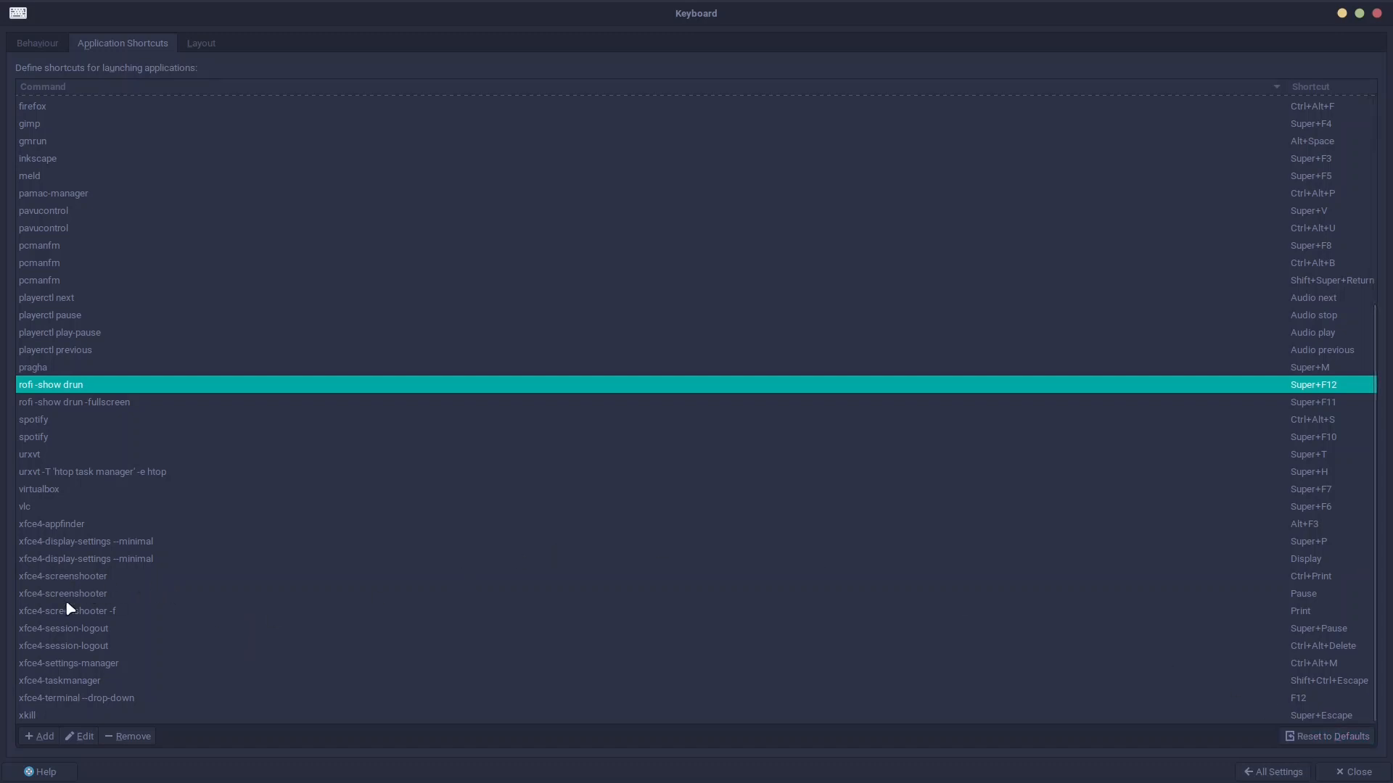
- Find the firefox entry in the application shortcuts, launch Firefox with its assigned shortcut and quit it, closing all tabs
{"action": "scroll", "coordinate": [108, 311], "scroll_direction": "up", "scroll_amount": 5}
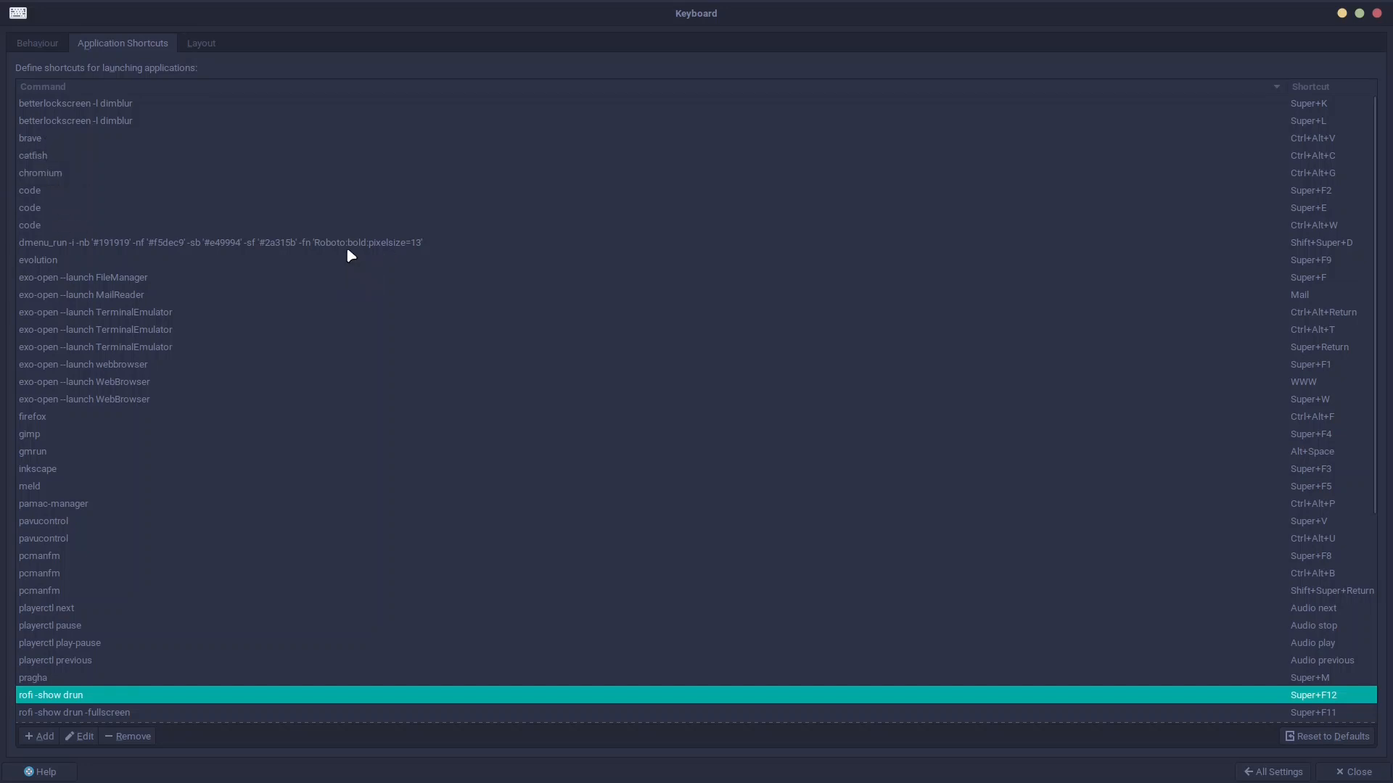
{"action": "left_click", "coordinate": [57, 419]}
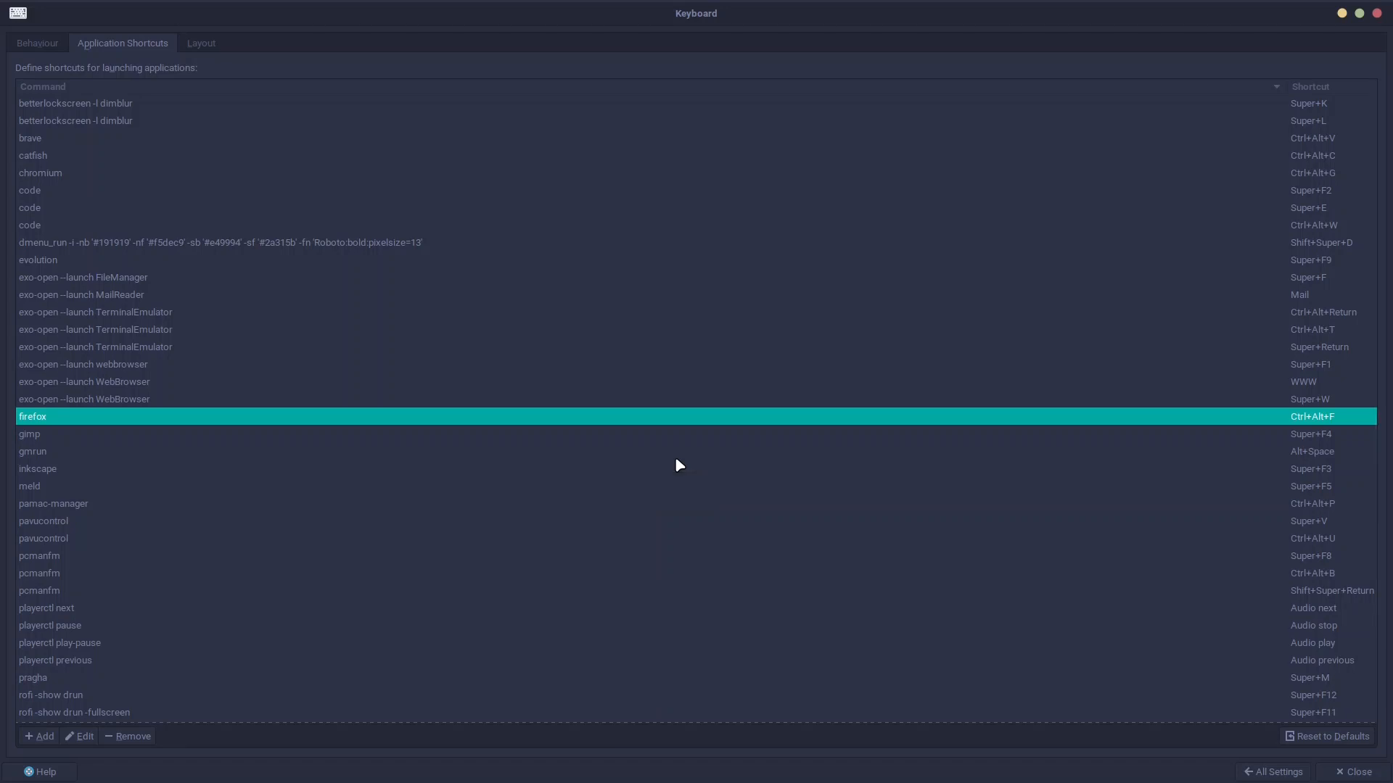
{"action": "key", "text": "ctrl+alt+f"}
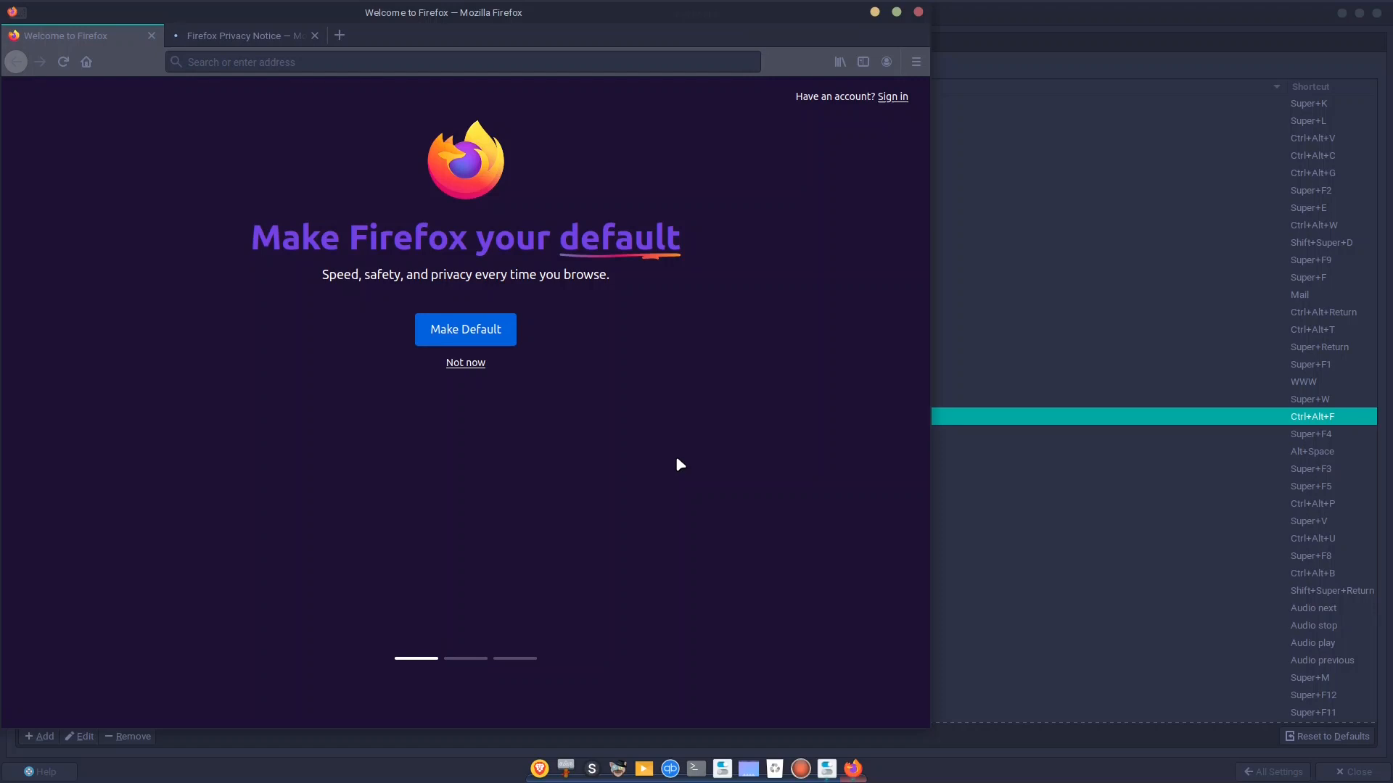
{"action": "left_click", "coordinate": [917, 13]}
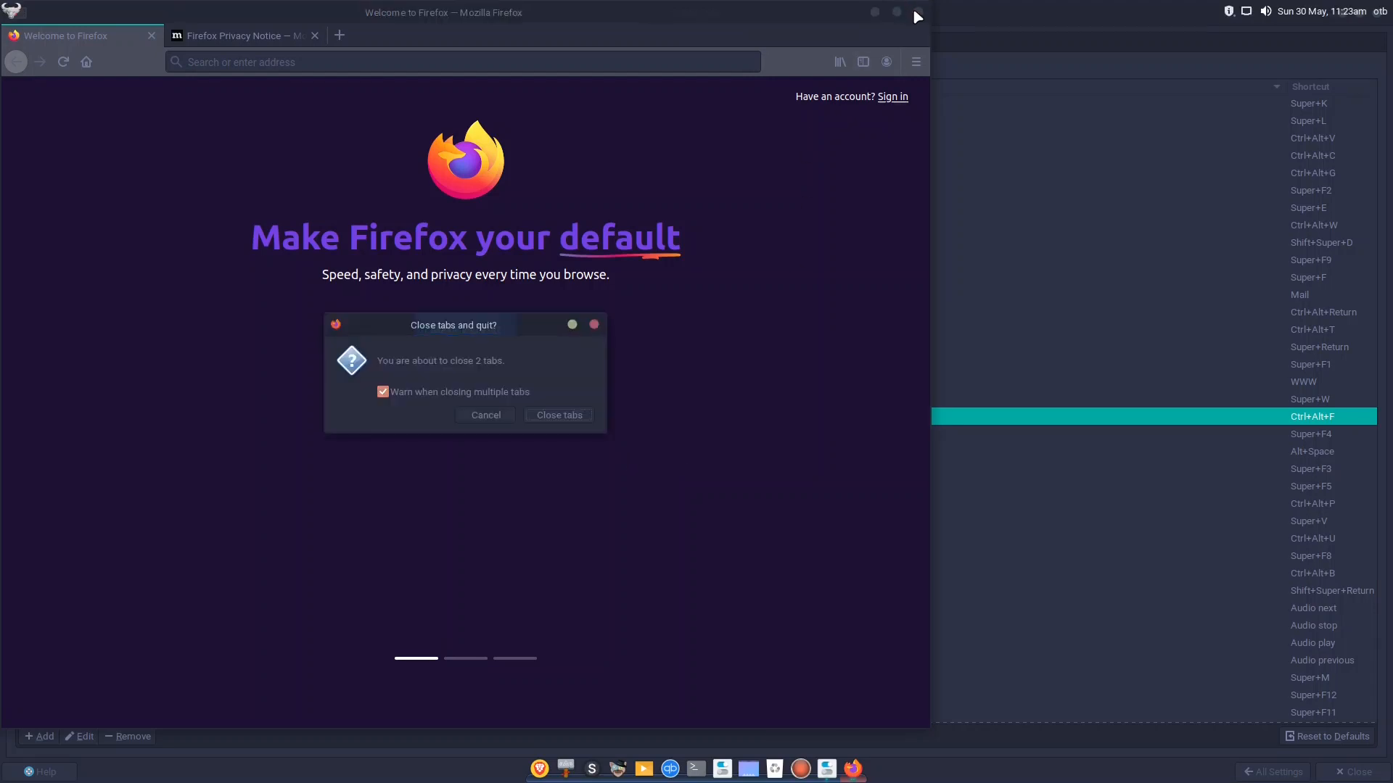
{"action": "left_click", "coordinate": [559, 414]}
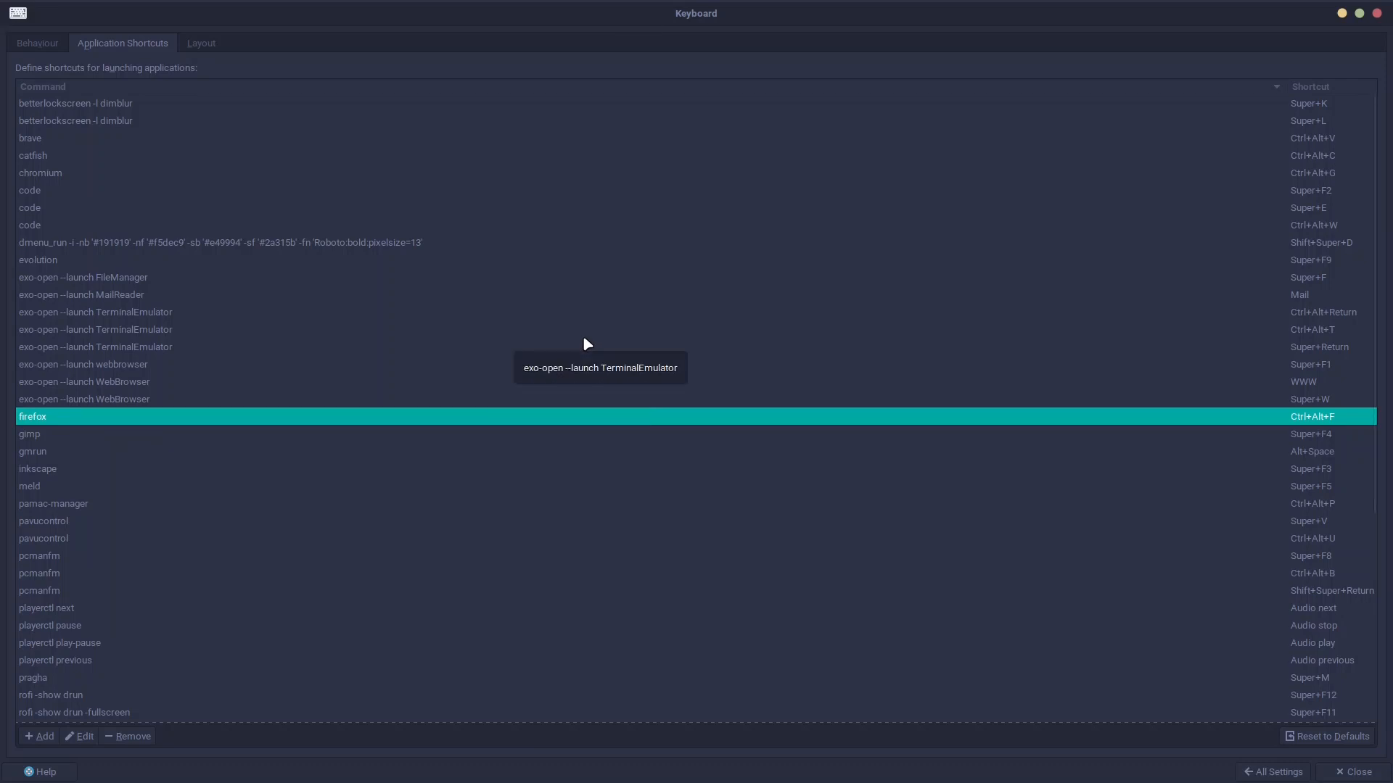
- Open Add/Remove Software from the settings overview and access its preferences, authenticating with the account password
{"action": "left_click", "coordinate": [1262, 769]}
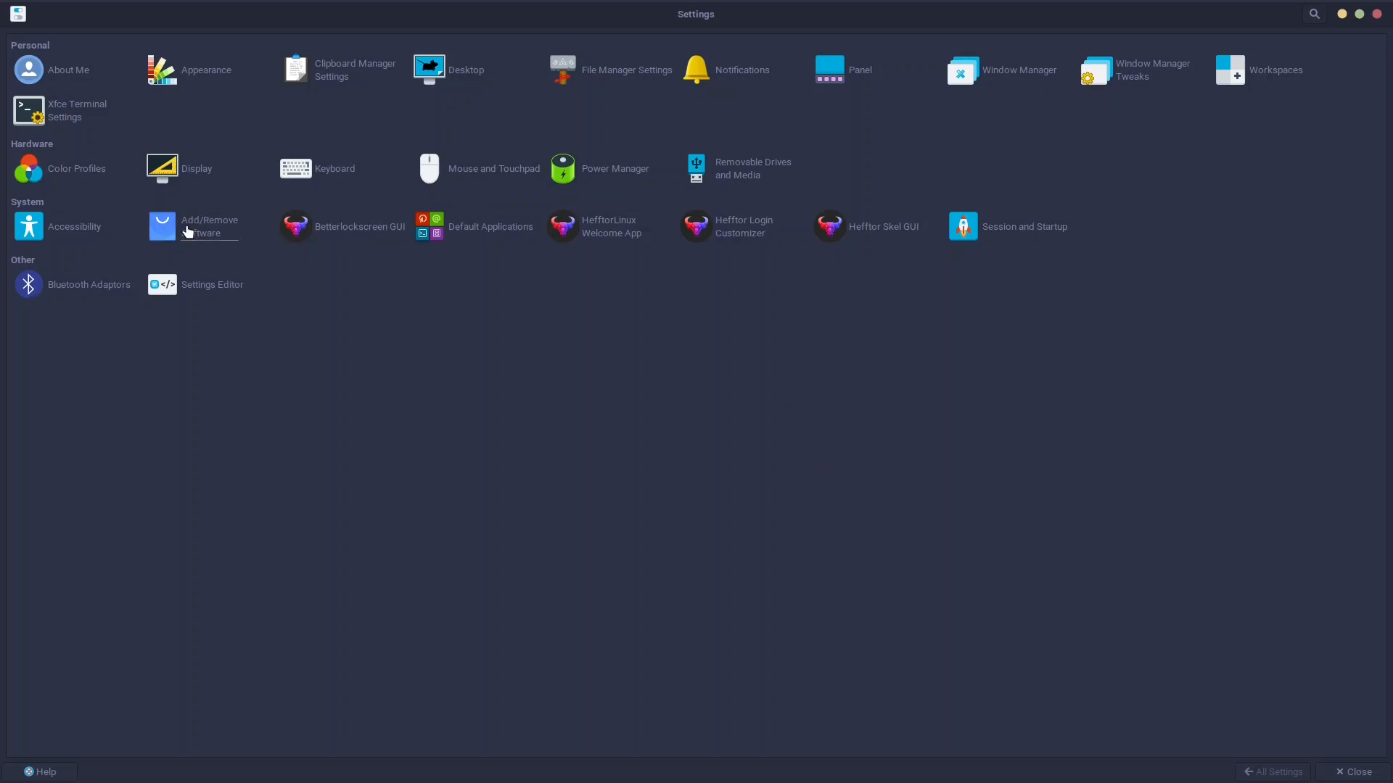
{"action": "left_click", "coordinate": [217, 224]}
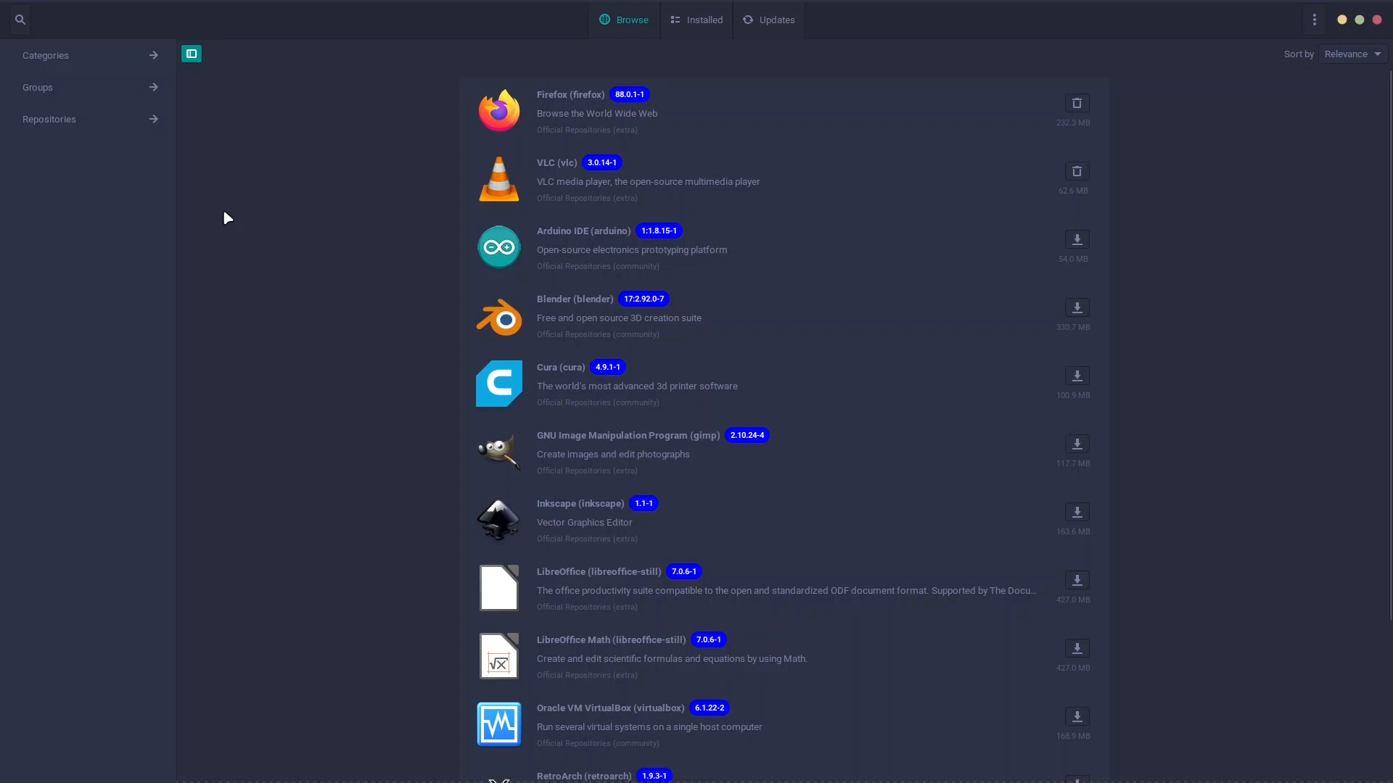
{"action": "left_click", "coordinate": [1315, 20]}
{"action": "left_click", "coordinate": [1305, 142]}
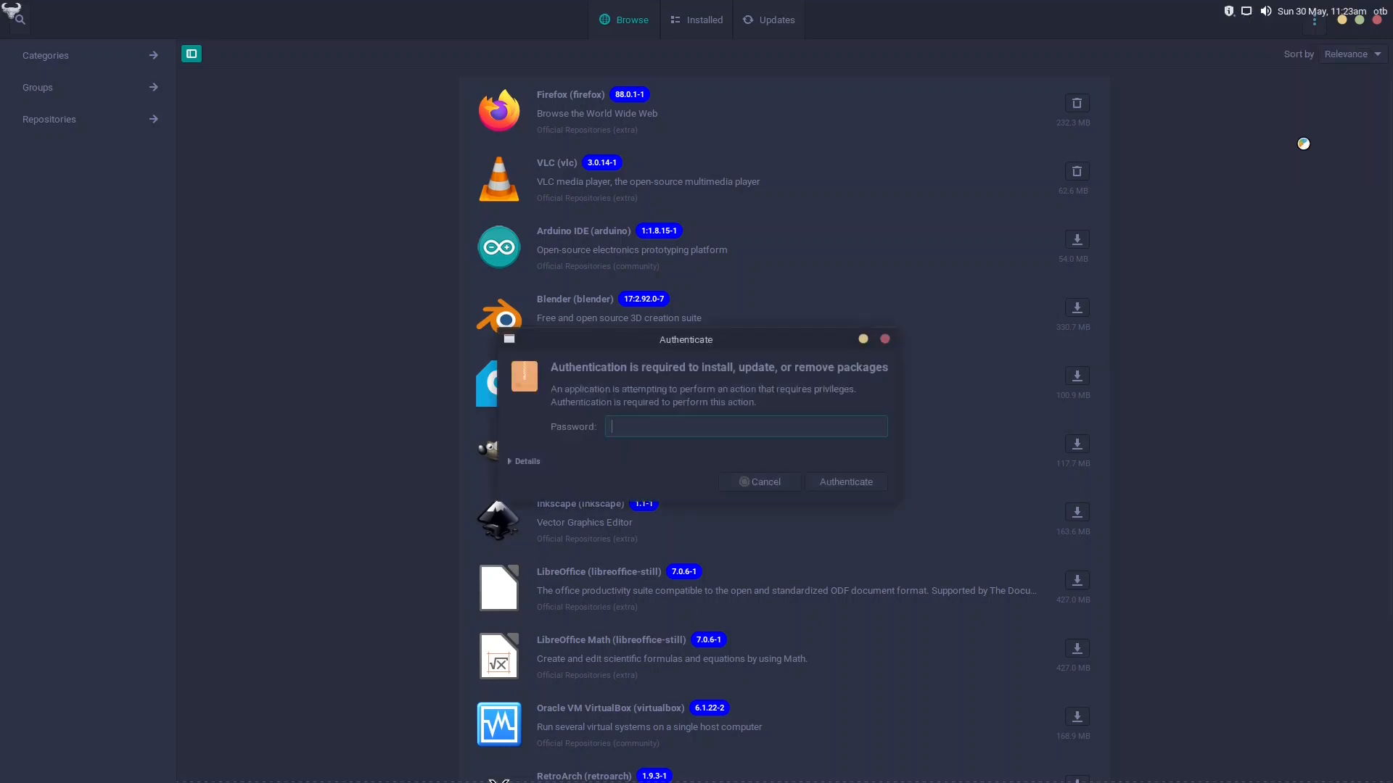
{"action": "type", "text": "••"}
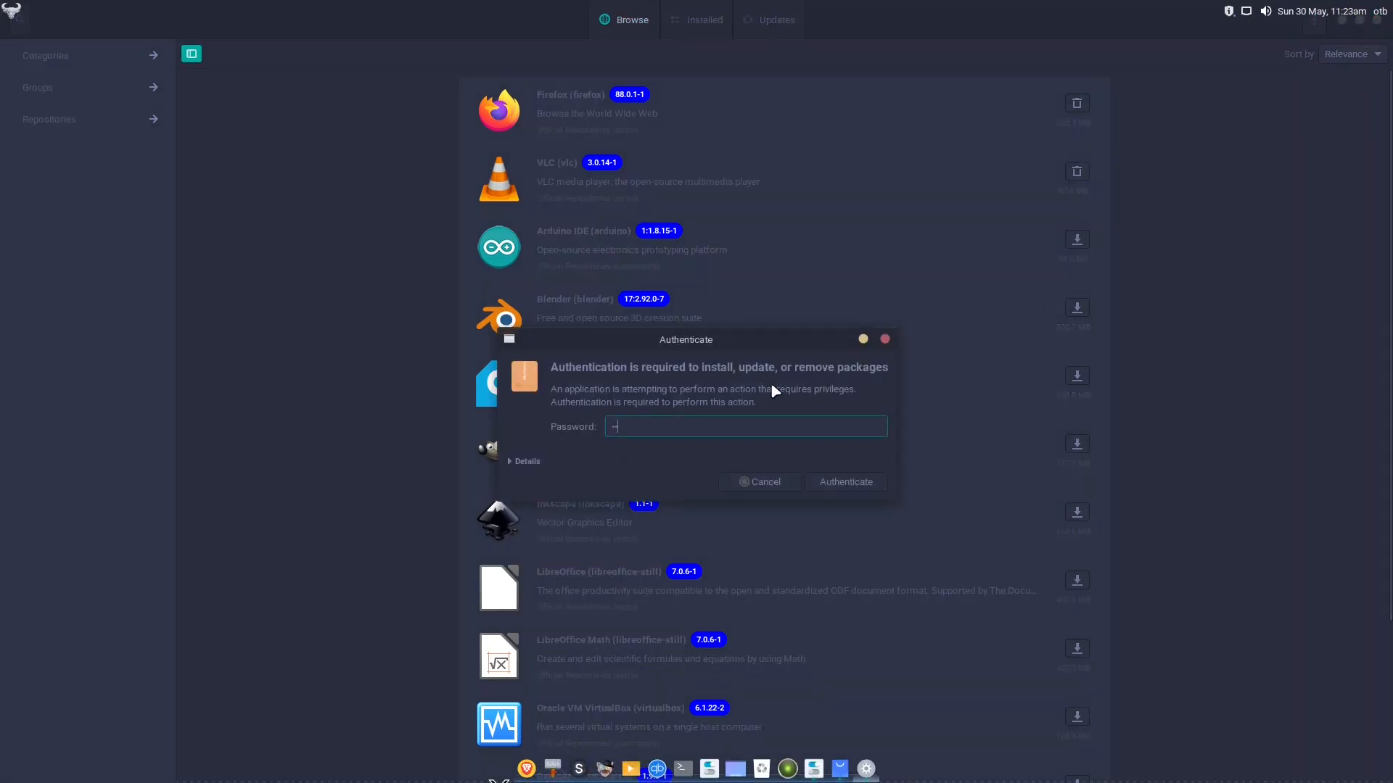
{"action": "key", "text": "Return"}
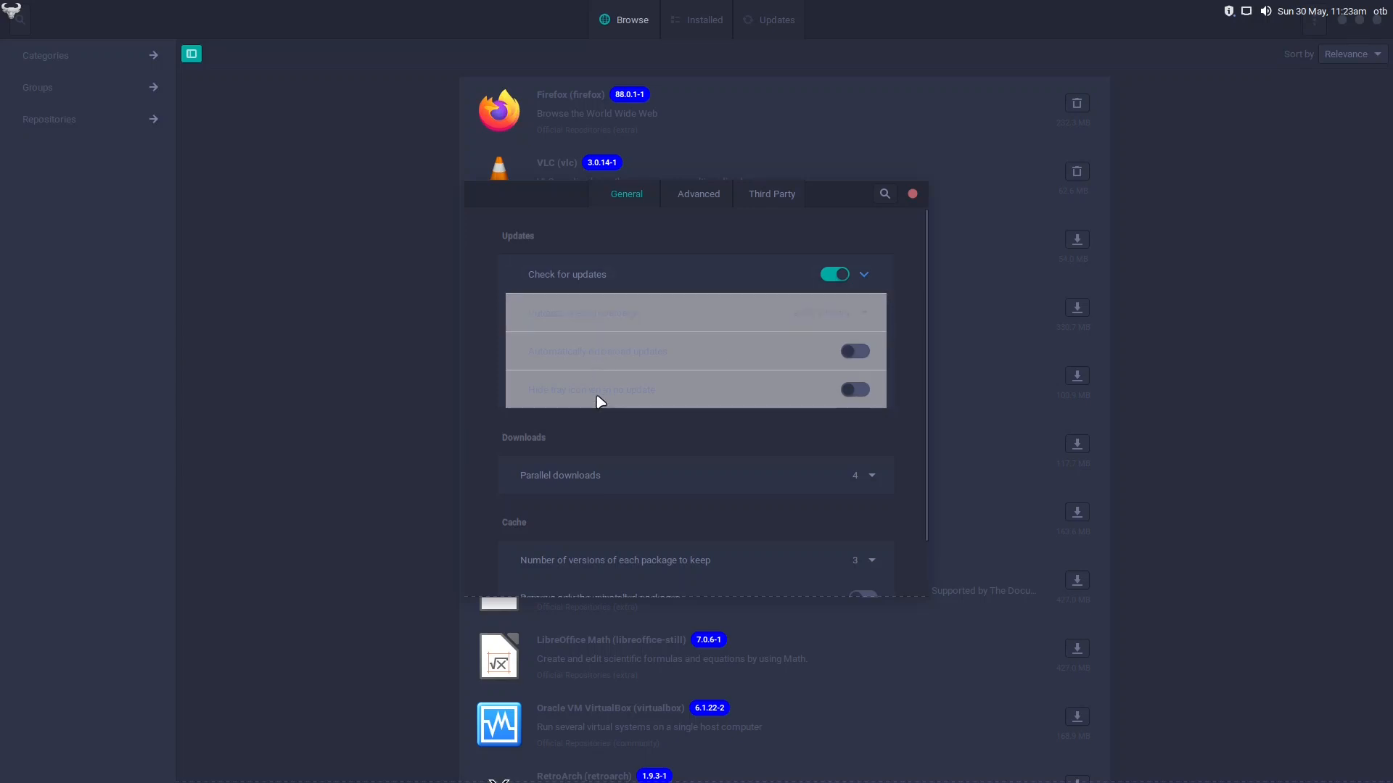
- Review the General, Advanced and Third Party preferences of the package manager, then close them
{"action": "left_click_drag", "start_coordinate": [537, 196], "coordinate": [199, 123]}
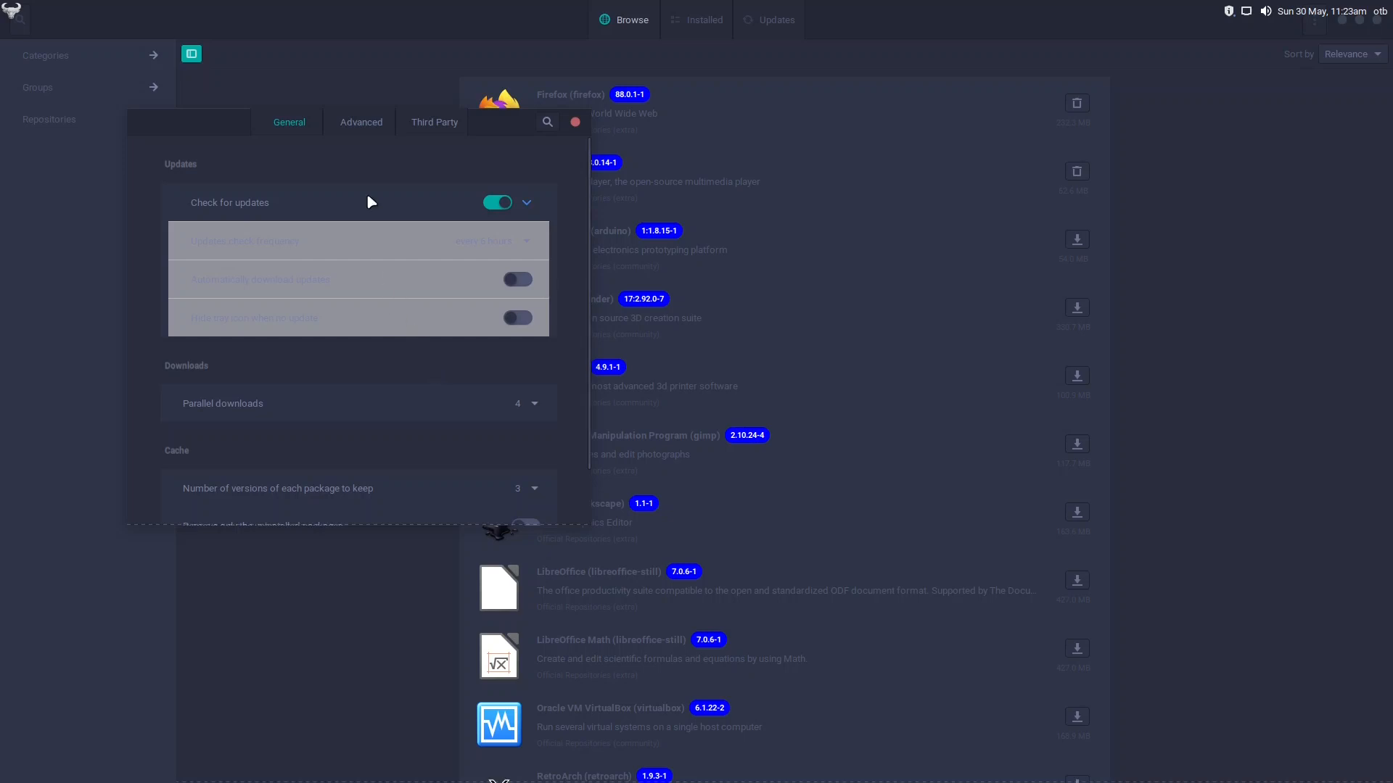
{"action": "left_click", "coordinate": [373, 127]}
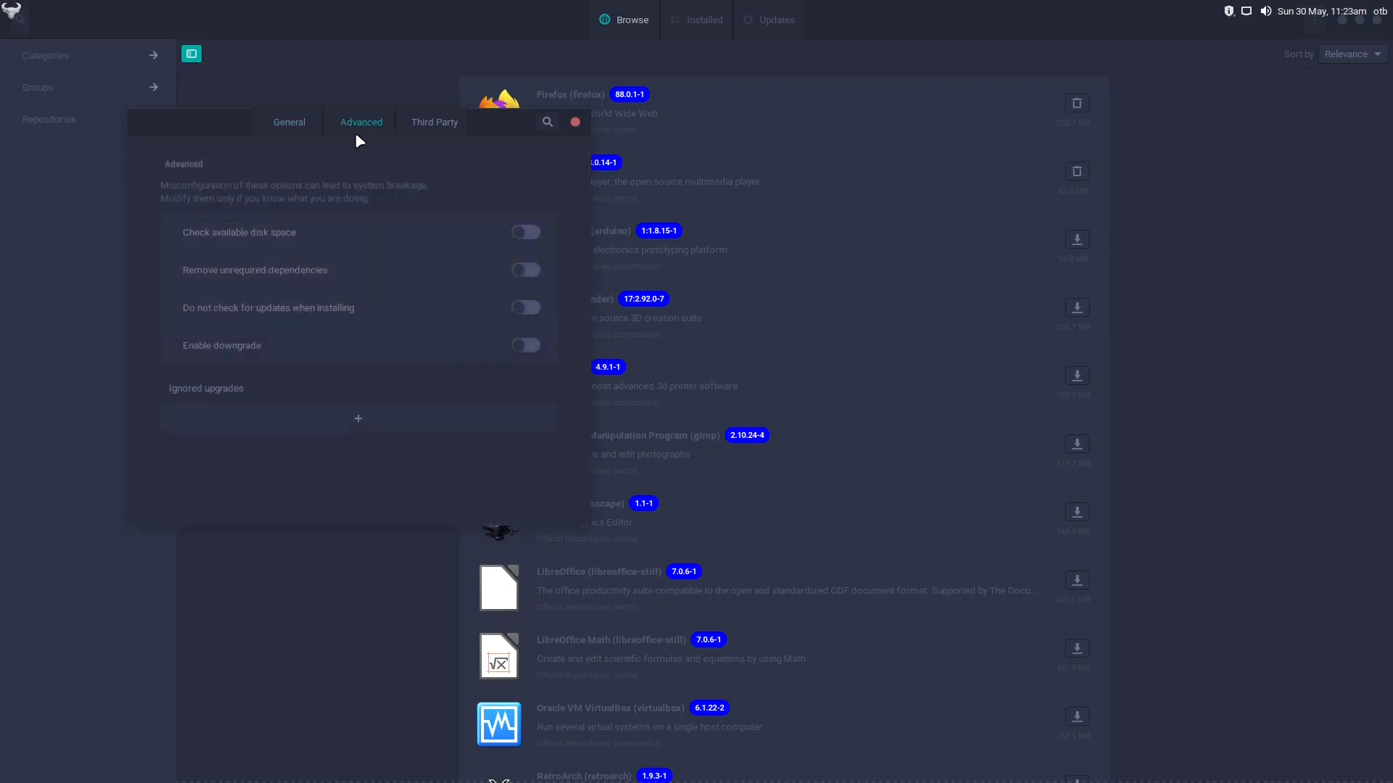
{"action": "left_click", "coordinate": [434, 120]}
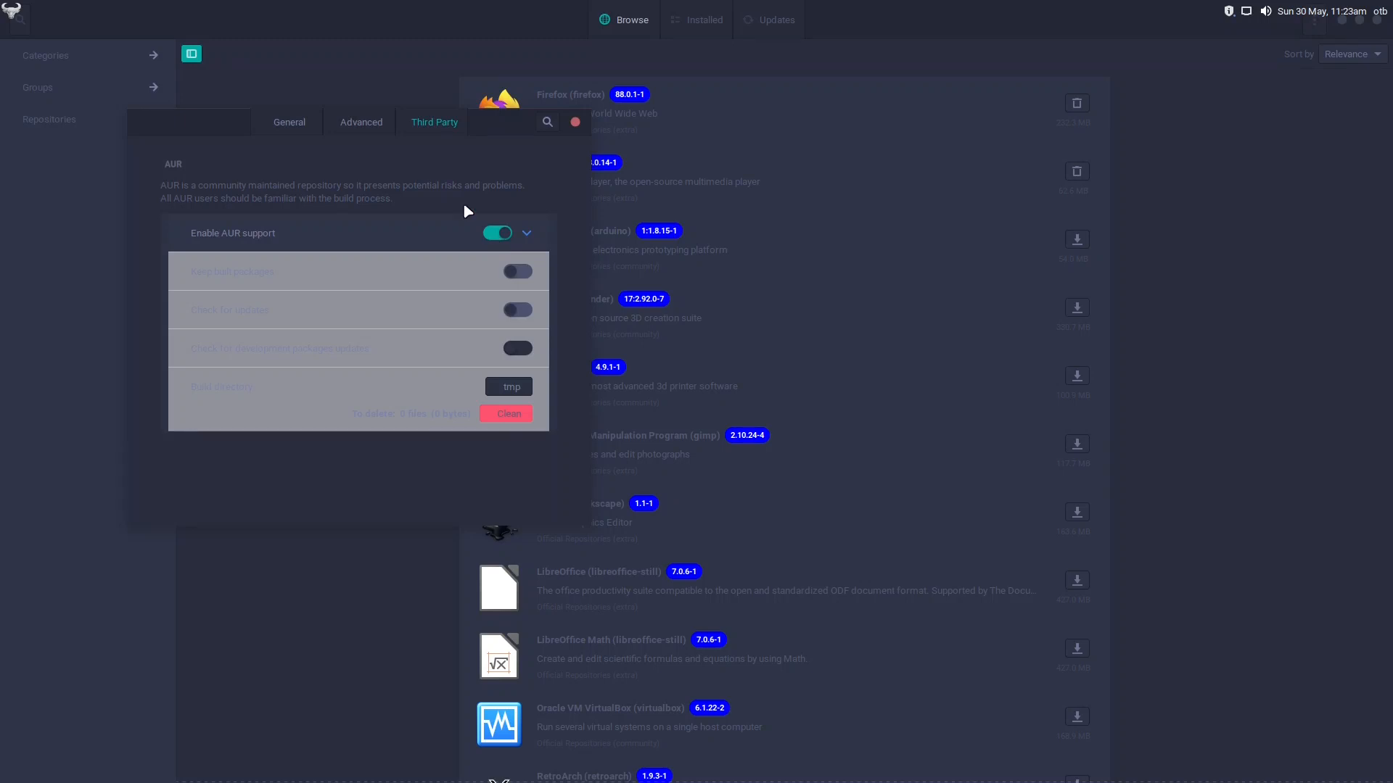
{"action": "left_click", "coordinate": [575, 122]}
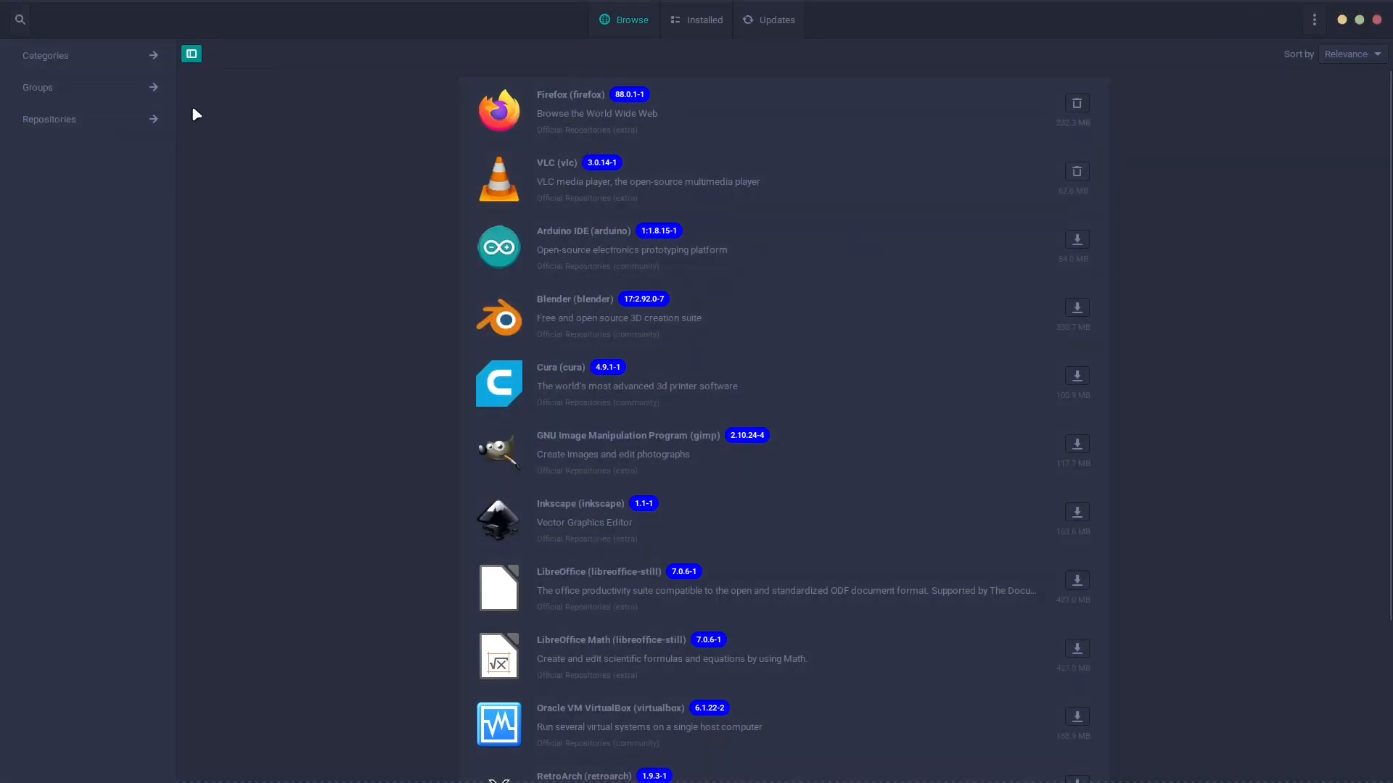
- Browse the hefftor-repo, hefftor-apps-repo and hefftor-3p-repo packages, then close the package manager and Settings
{"action": "left_click", "coordinate": [52, 118]}
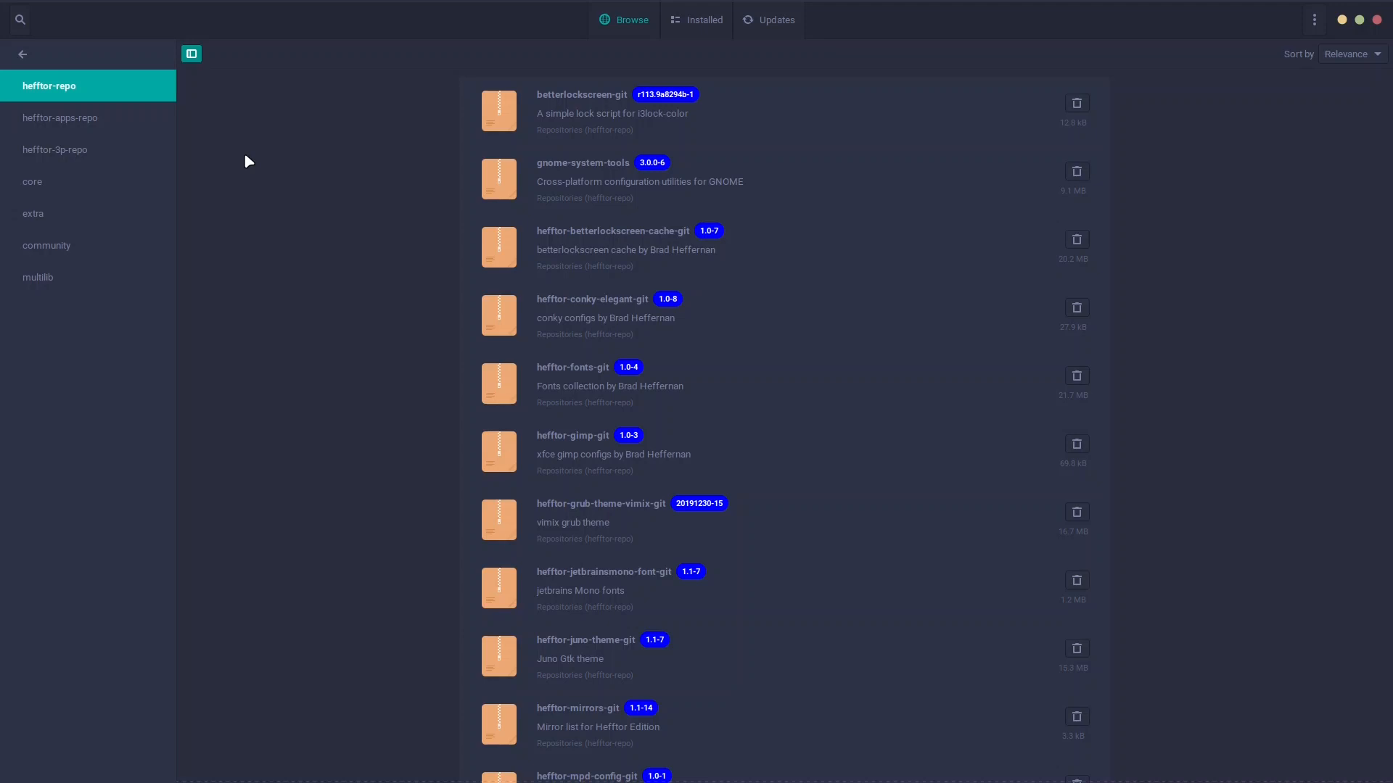
{"action": "left_click", "coordinate": [59, 122]}
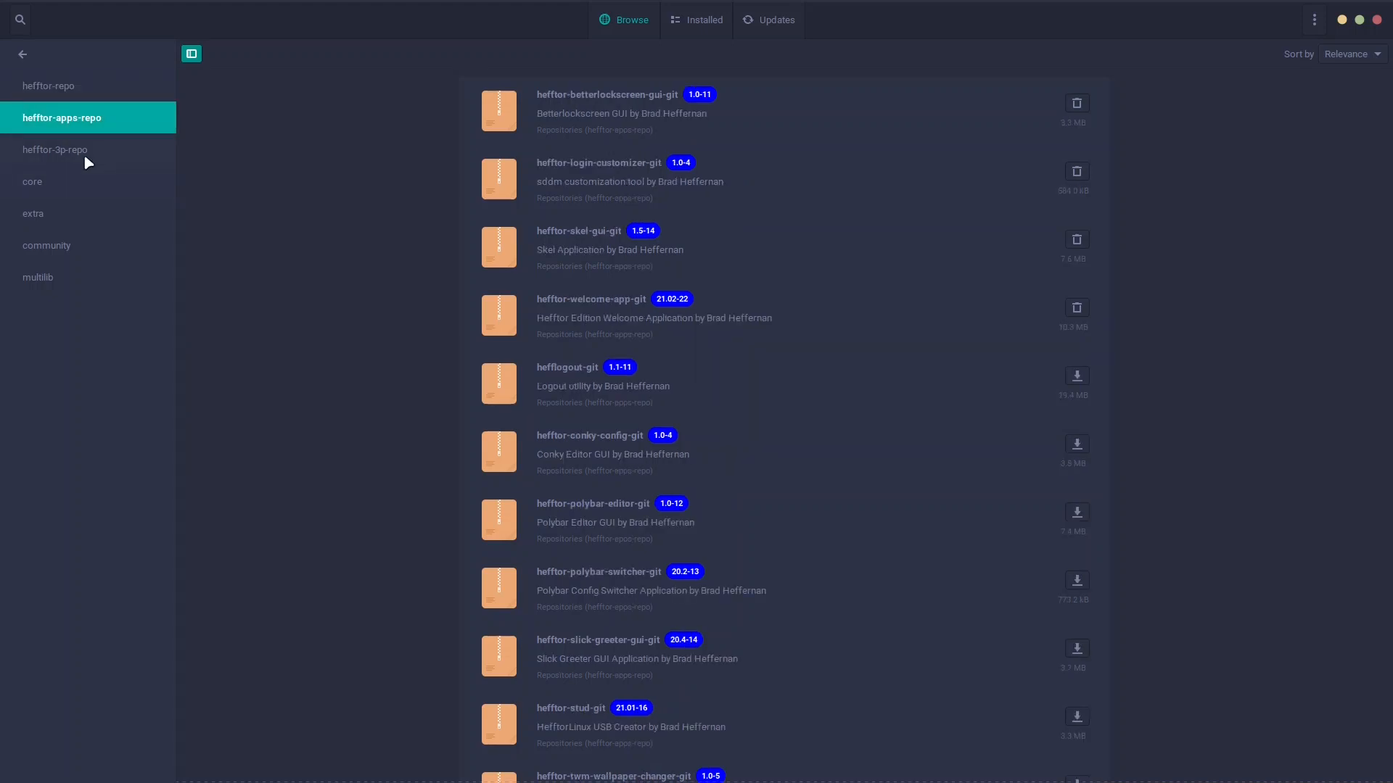
{"action": "left_click", "coordinate": [56, 150]}
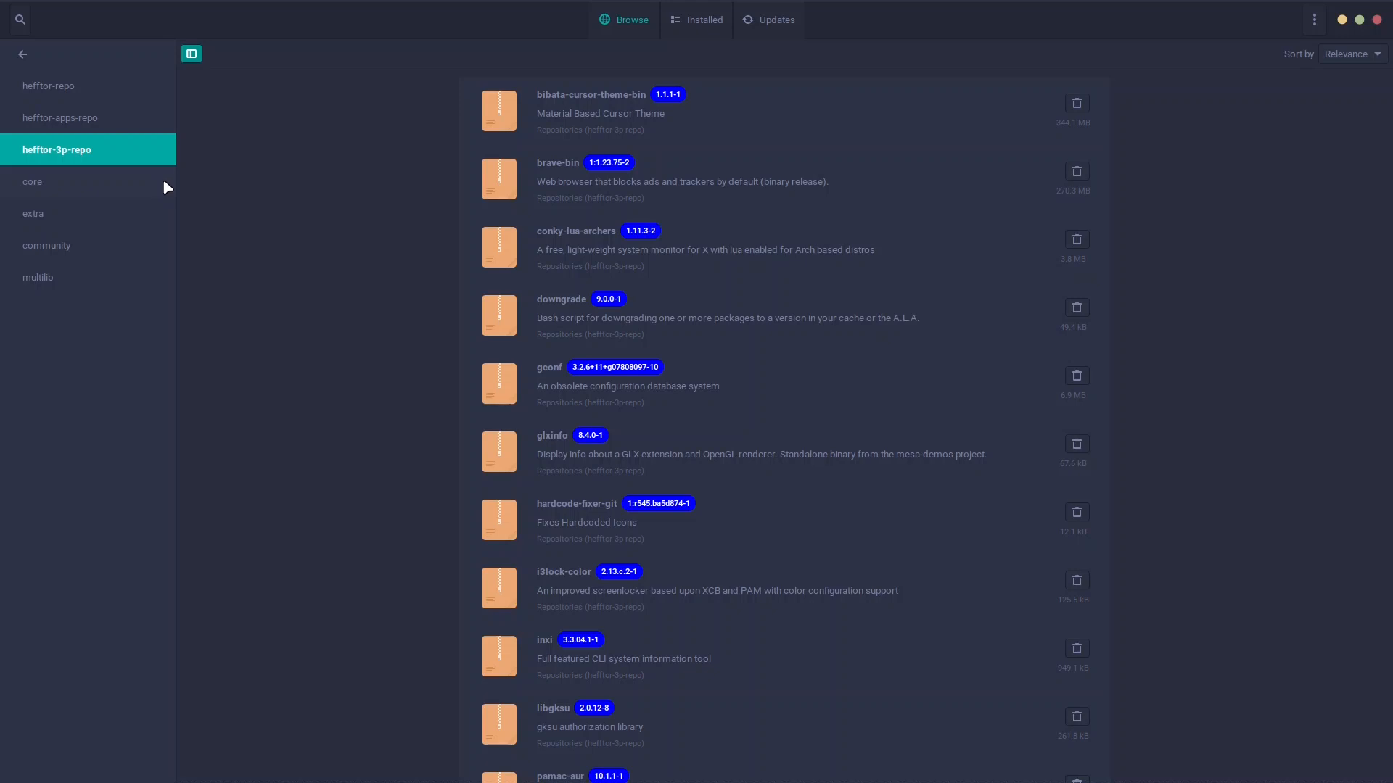
{"action": "left_click", "coordinate": [1376, 20]}
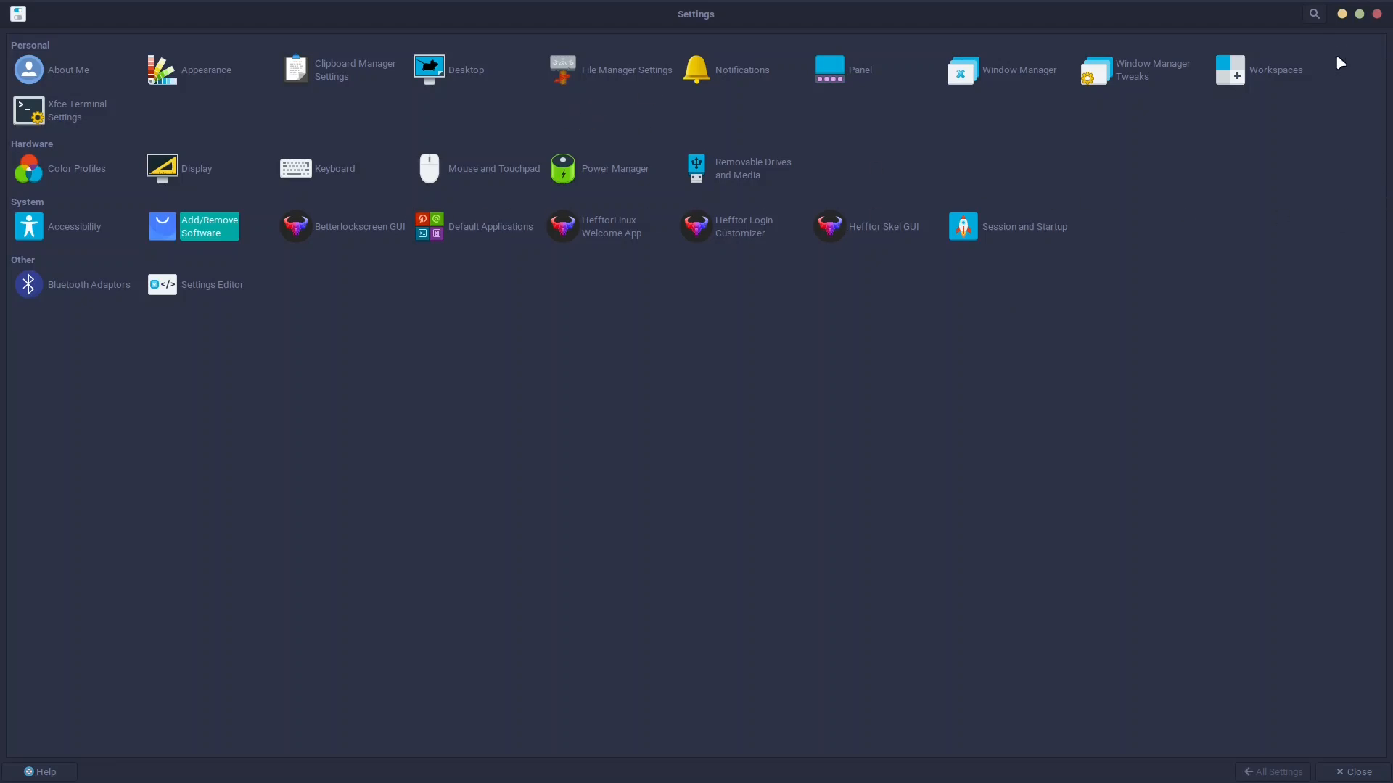
{"action": "left_click", "coordinate": [1376, 13]}
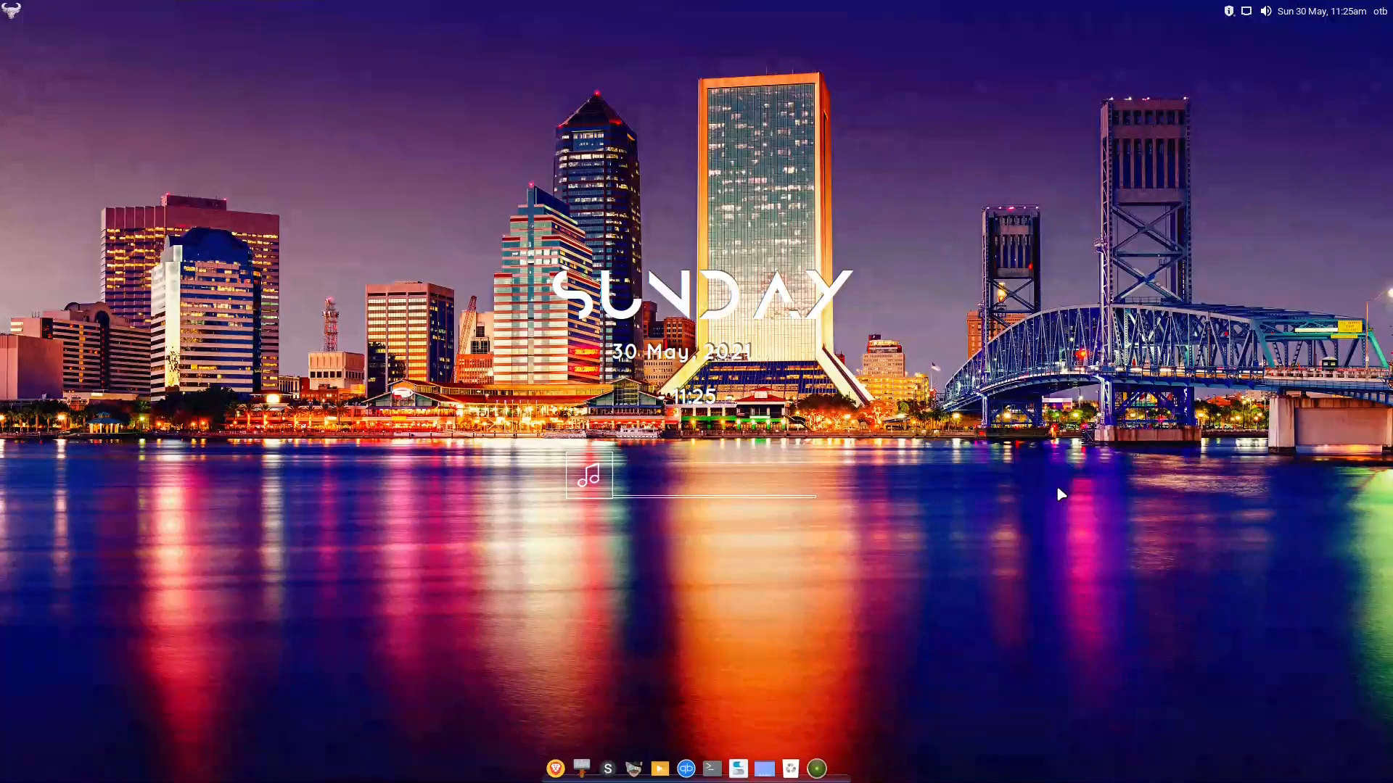